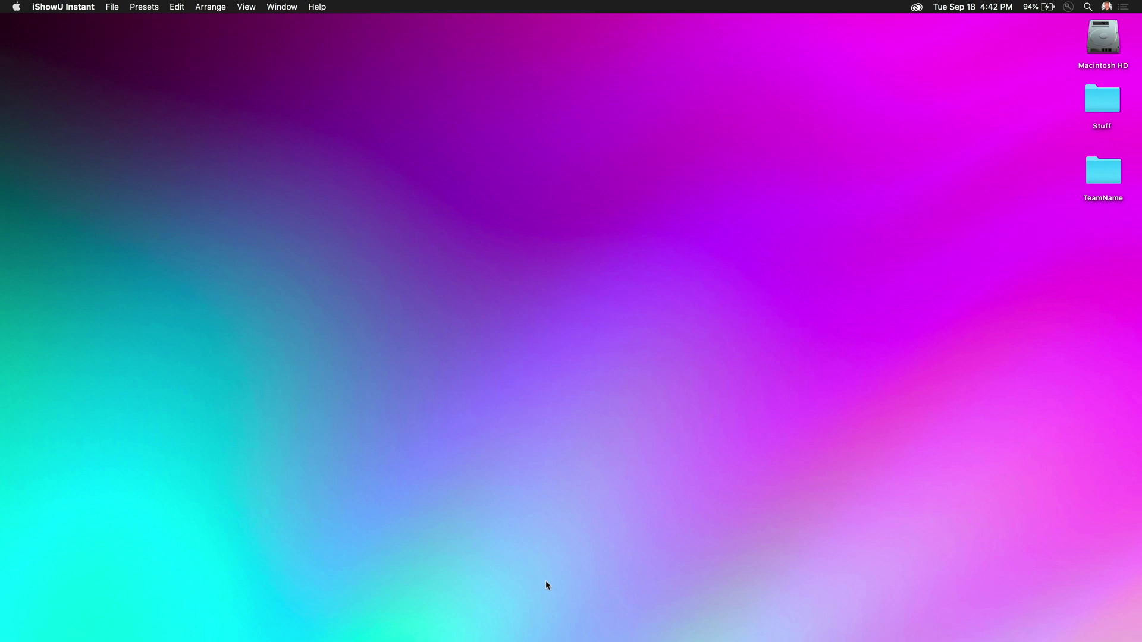
Step: Activate the desktop so Adobe XD can be launched to its start screen
{"action": "left_click", "coordinate": [547, 586]}
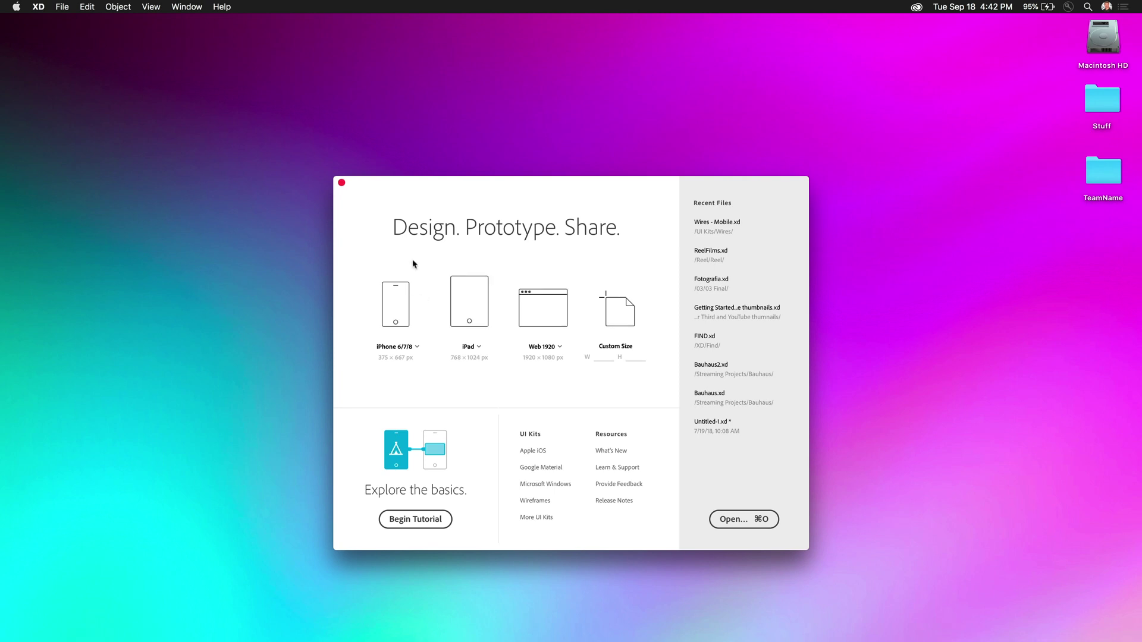
Step: Create a new iPhone 6/7/8 (375 × 667) document and enlarge its window to fill the screen
{"action": "left_click", "coordinate": [394, 309]}
{"action": "left_click_drag", "start_coordinate": [253, 23], "coordinate": [182, 23]}
{"action": "left_click_drag", "start_coordinate": [1001, 590], "coordinate": [1119, 597]}
{"action": "left_click_drag", "start_coordinate": [318, 28], "coordinate": [324, 45]}
Step: Rename the iPhone 6/7/8 – 1 artboard to TeamName1
{"action": "left_click", "coordinate": [443, 124]}
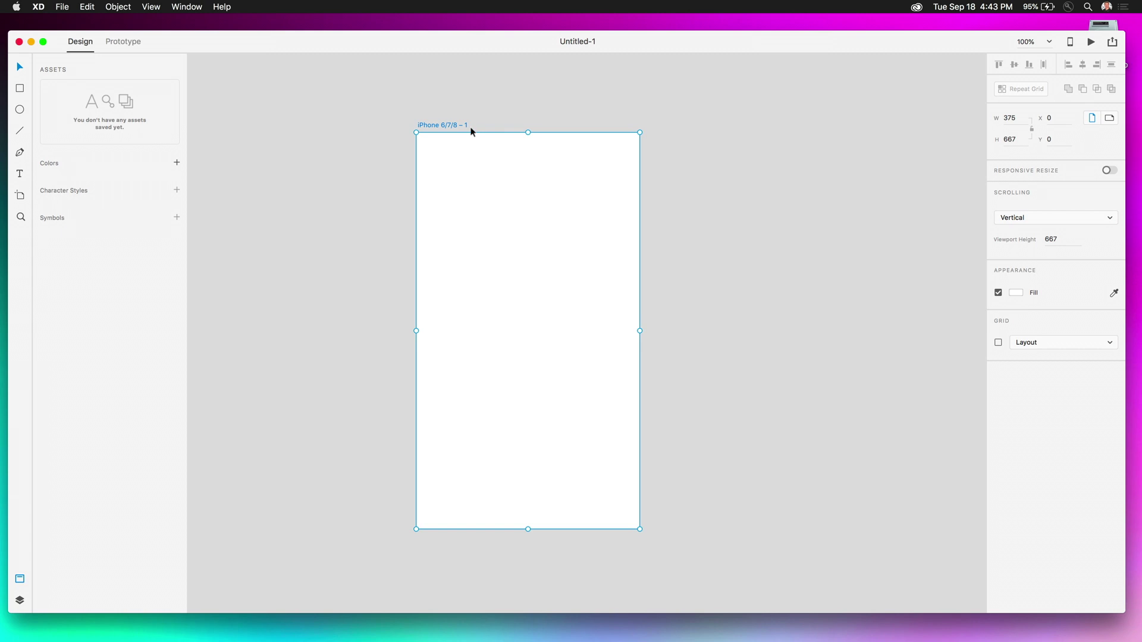
{"action": "double_click", "coordinate": [454, 125]}
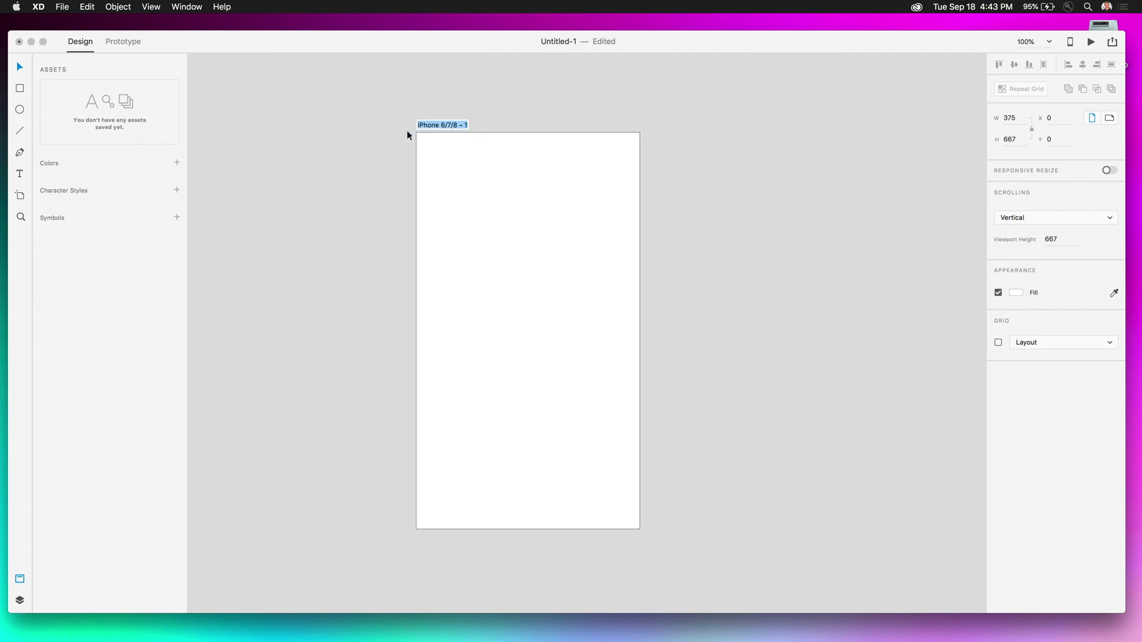
{"action": "type", "text": "TeamName"}
{"action": "key", "text": "Return"}
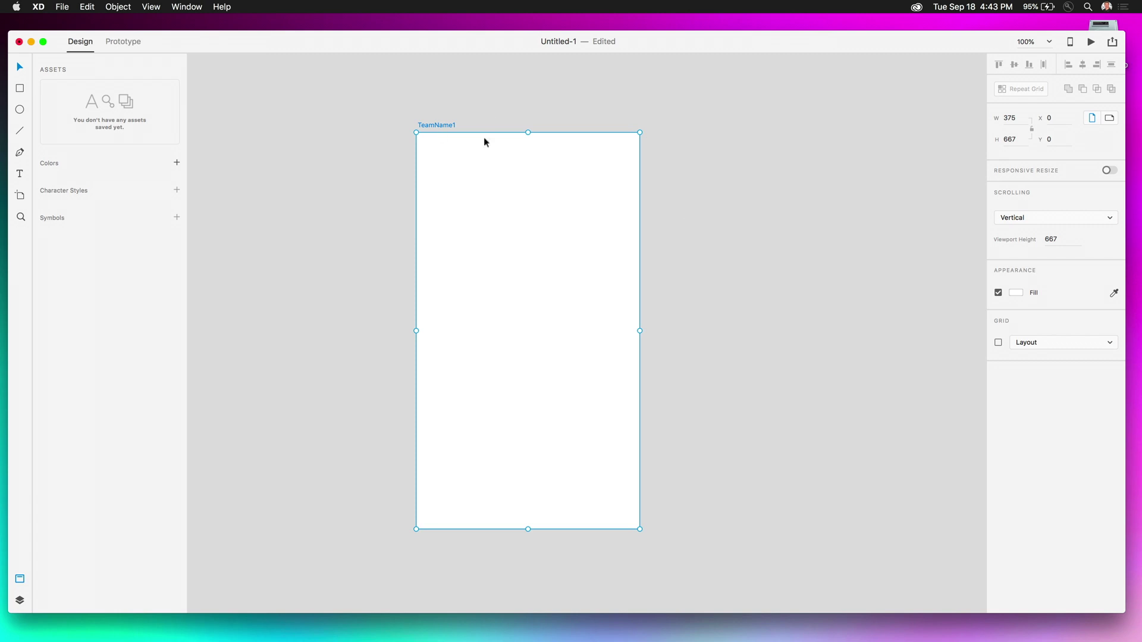
{"action": "left_click", "coordinate": [1016, 293]}
Step: Switch the artboard fill to a linear gradient running diagonally from top-left to bottom-right, with a middle stop
{"action": "mouse_move", "coordinate": [907, 277]}
{"action": "left_mouse_down"}
{"action": "mouse_move", "coordinate": [897, 267]}
{"action": "mouse_move", "coordinate": [914, 263]}
{"action": "left_mouse_up"}
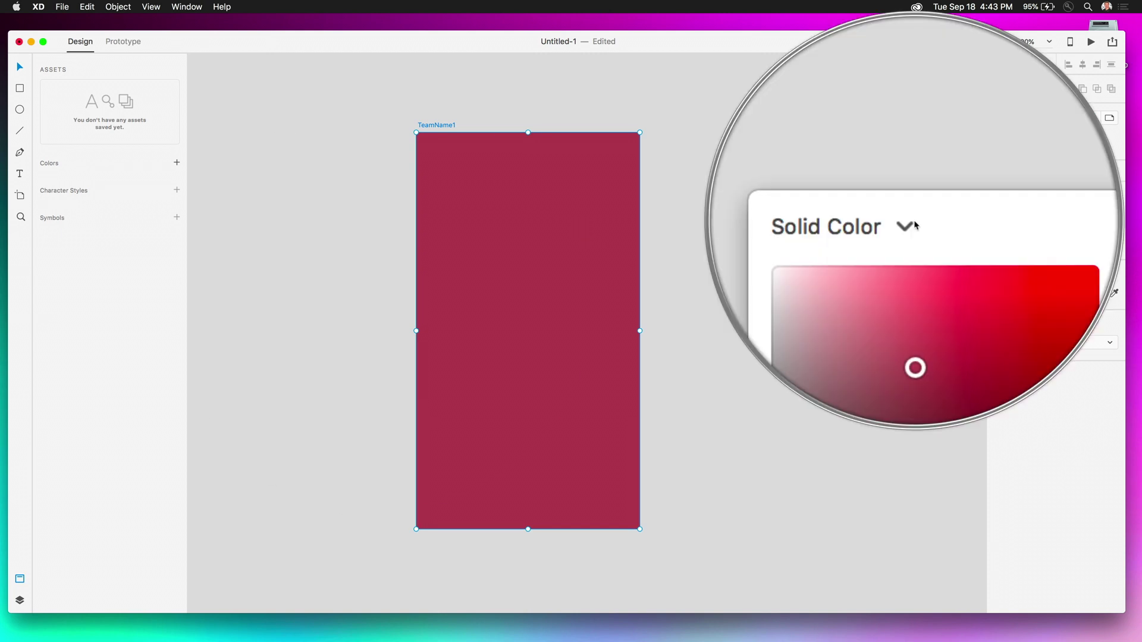
{"action": "left_click", "coordinate": [906, 226]}
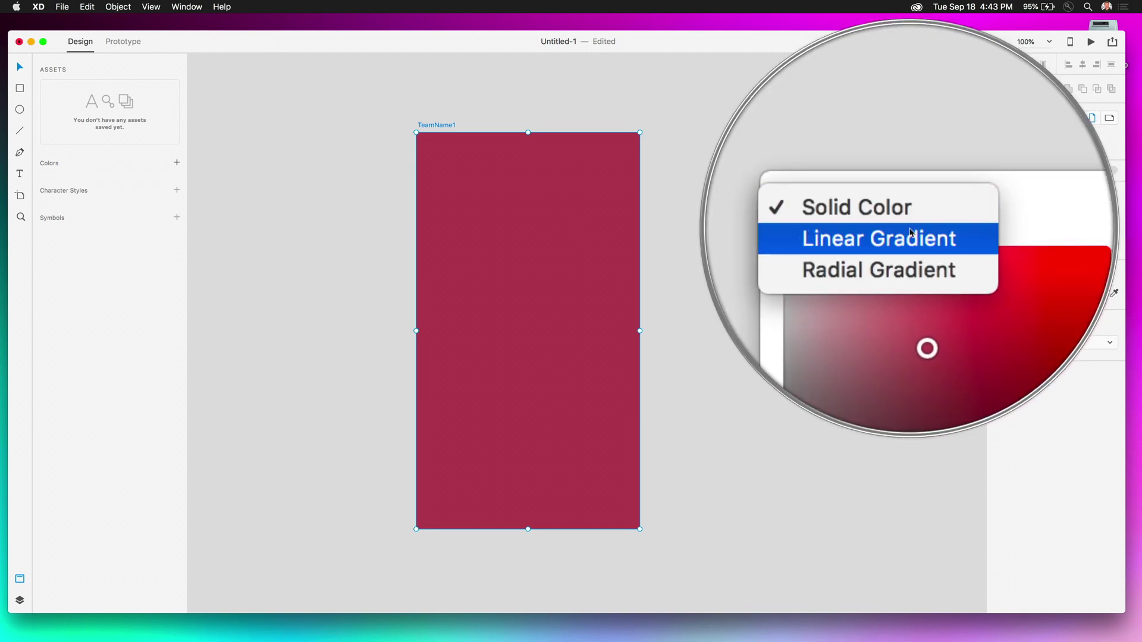
{"action": "left_click", "coordinate": [909, 231]}
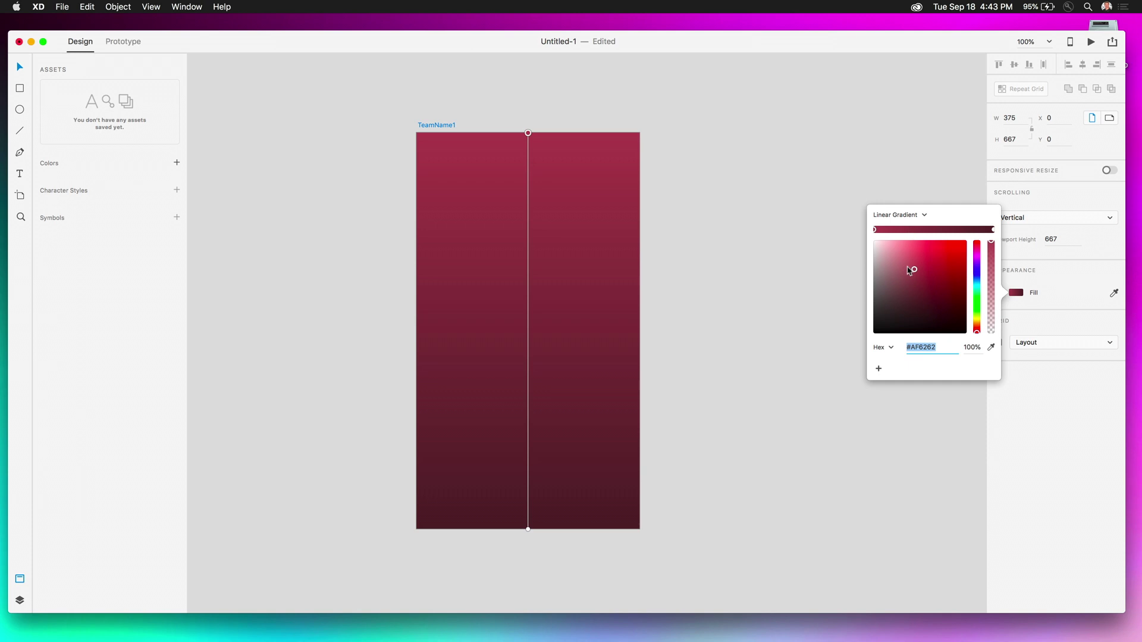
{"action": "left_click_drag", "start_coordinate": [528, 134], "coordinate": [424, 150]}
{"action": "left_click_drag", "start_coordinate": [528, 530], "coordinate": [629, 521]}
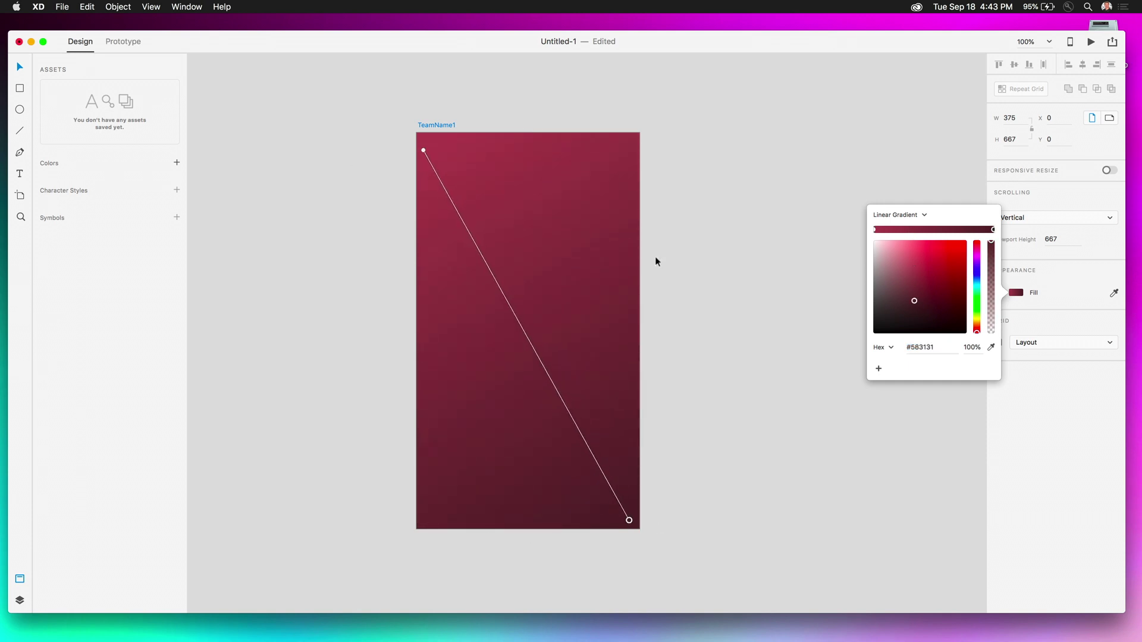
{"action": "left_click", "coordinate": [521, 328]}
{"action": "mouse_move", "coordinate": [523, 331]}
{"action": "left_mouse_down"}
{"action": "mouse_move", "coordinate": [537, 285]}
{"action": "mouse_move", "coordinate": [541, 331]}
{"action": "left_mouse_up"}
Step: Recolour the gradient stops: magenta #D264DB start, purple middle, navy #000D53 end
{"action": "left_click", "coordinate": [875, 230]}
{"action": "left_click_drag", "start_coordinate": [976, 253], "coordinate": [985, 306]}
{"action": "left_click", "coordinate": [936, 231]}
{"action": "left_click", "coordinate": [994, 230]}
{"action": "left_click", "coordinate": [977, 275]}
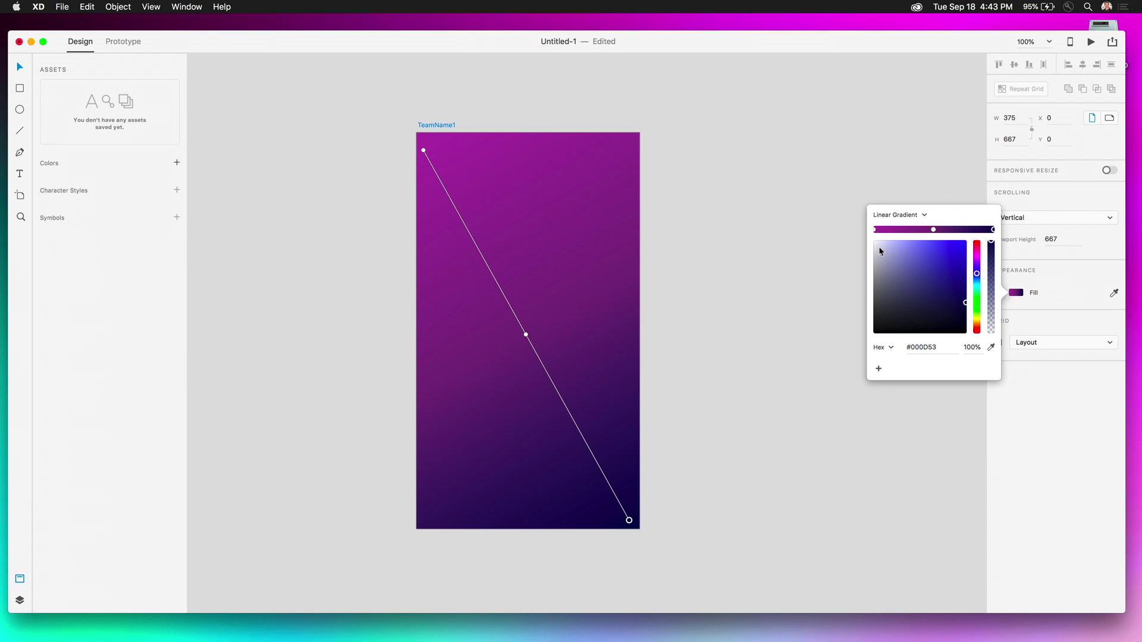
{"action": "left_click", "coordinate": [875, 229]}
{"action": "left_click_drag", "start_coordinate": [923, 276], "coordinate": [925, 256]}
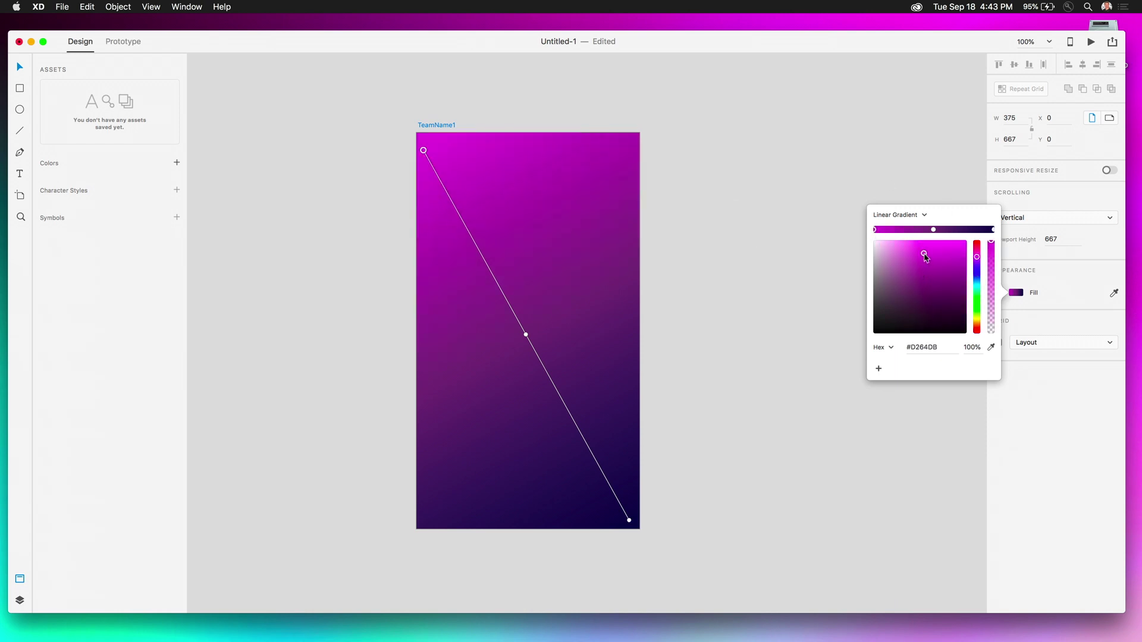
{"action": "left_click", "coordinate": [398, 143]}
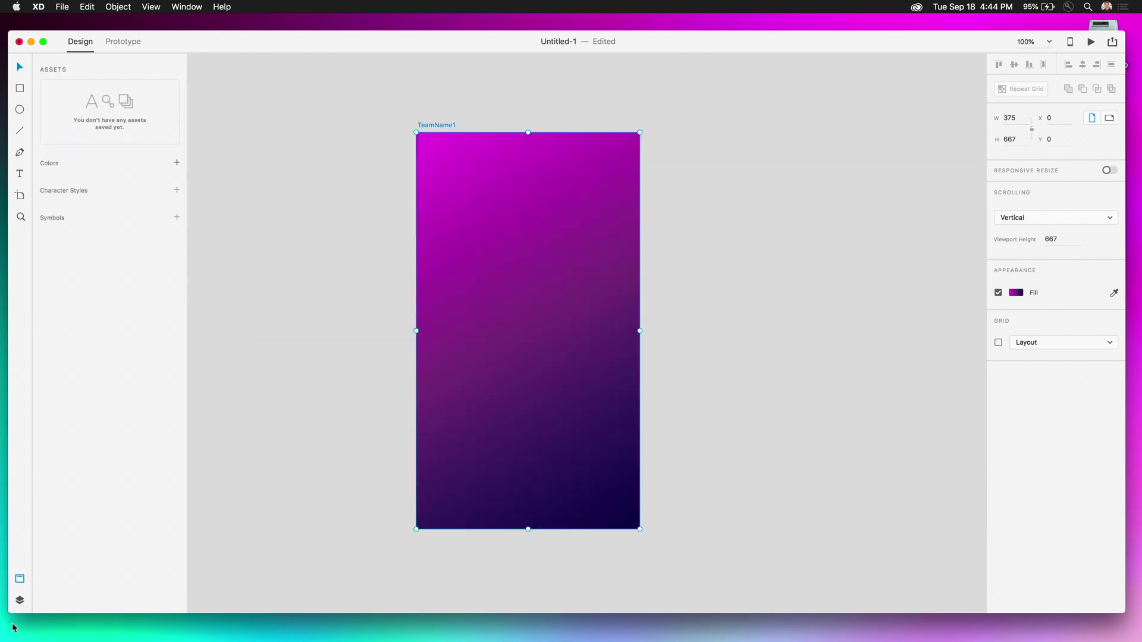
{"action": "left_click_drag", "start_coordinate": [8, 613], "coordinate": [134, 555]}
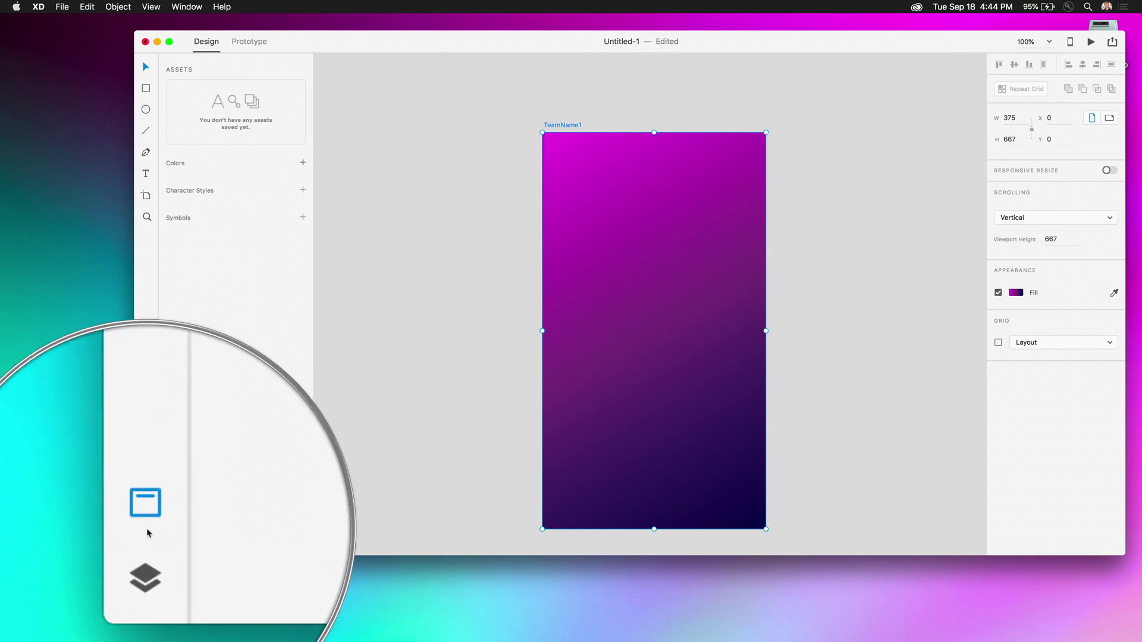
{"action": "left_click_drag", "start_coordinate": [423, 34], "coordinate": [381, 66]}
{"action": "left_click", "coordinate": [917, 8]}
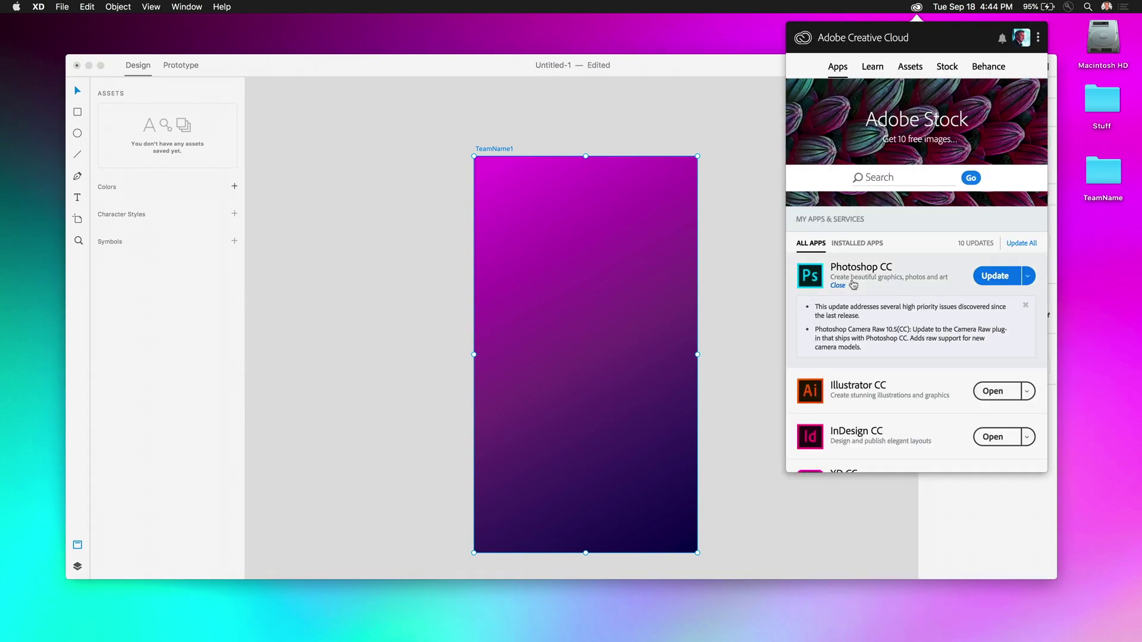
{"action": "scroll", "coordinate": [853, 284], "scroll_direction": "down", "scroll_amount": 5}
{"action": "scroll", "coordinate": [853, 284], "scroll_direction": "down", "scroll_amount": 3}
{"action": "scroll", "coordinate": [834, 290], "scroll_direction": "up", "scroll_amount": 4}
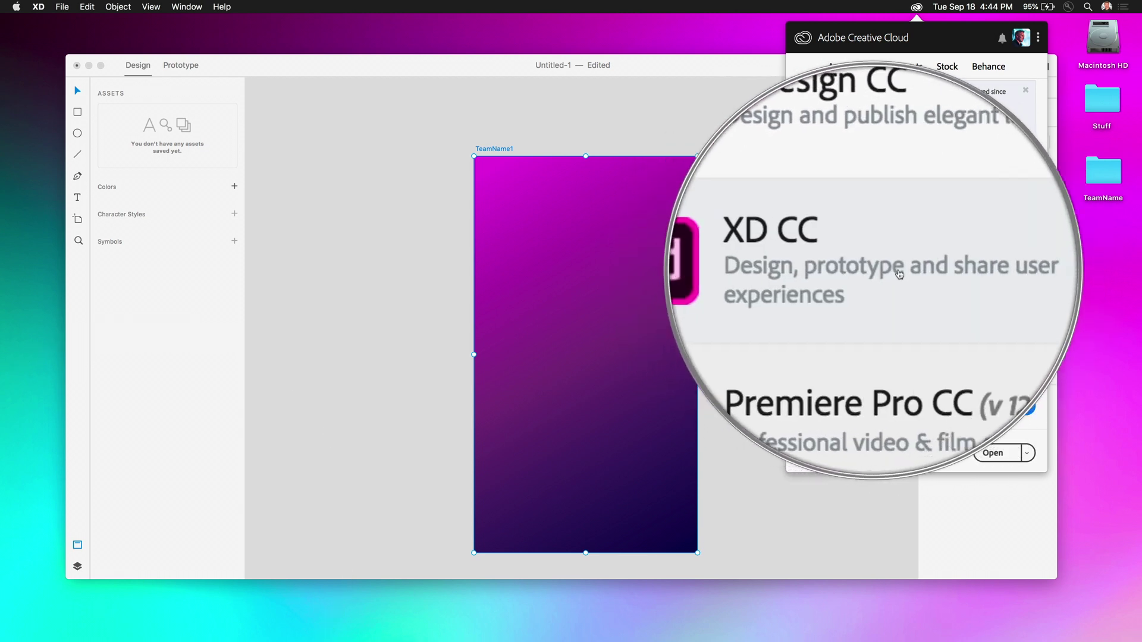
{"action": "left_click", "coordinate": [1011, 274]}
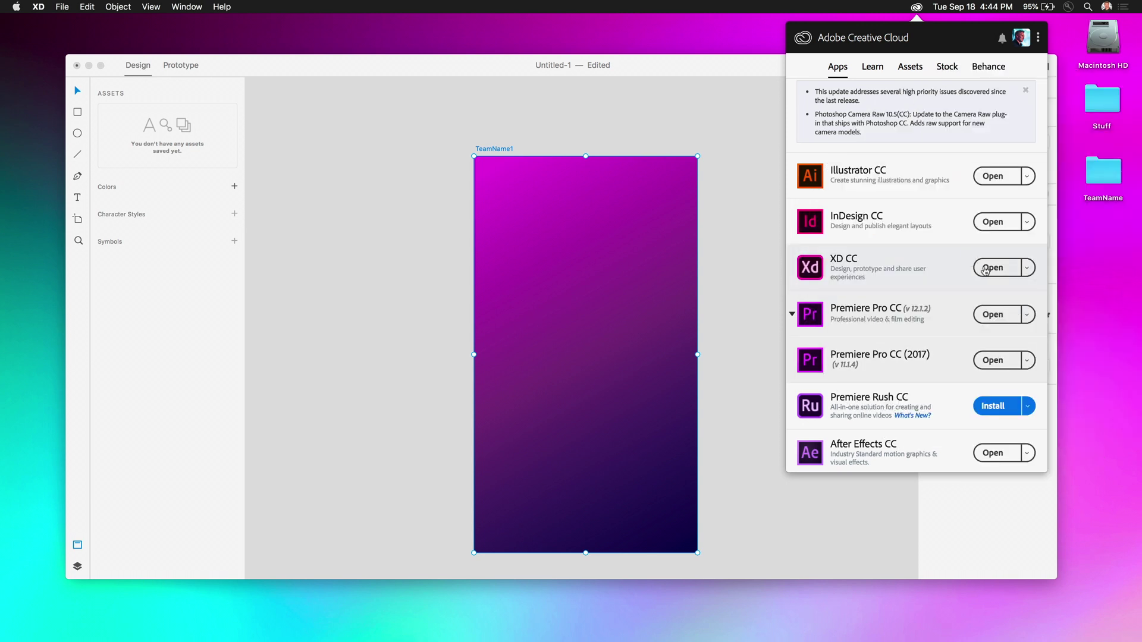
{"action": "scroll", "coordinate": [986, 271], "scroll_direction": "up", "scroll_amount": 5}
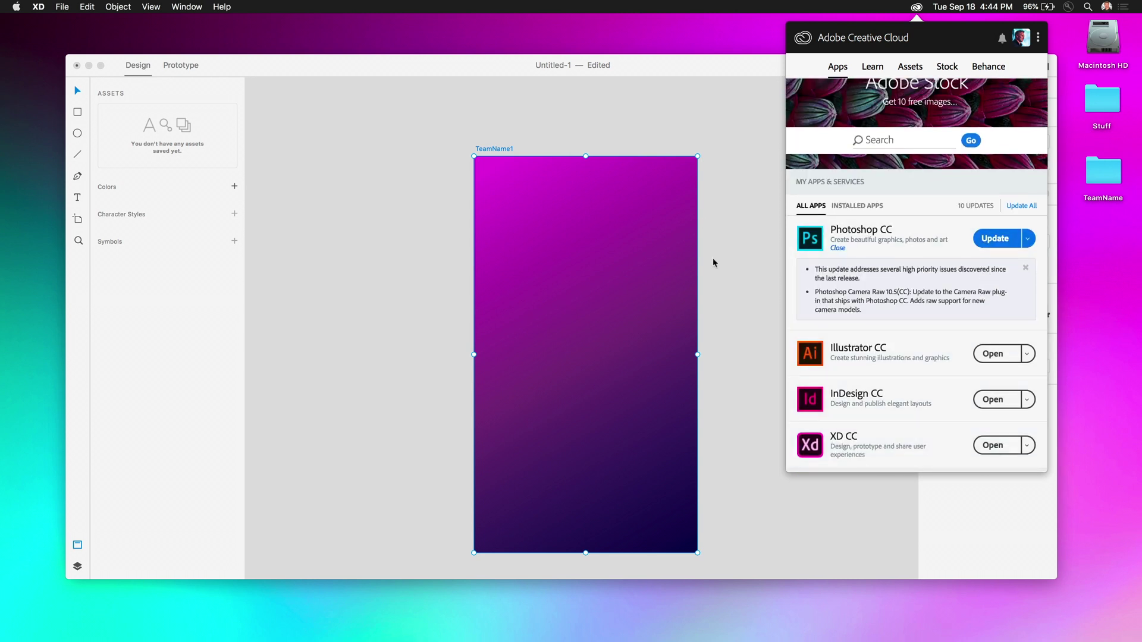
{"action": "left_click", "coordinate": [491, 178]}
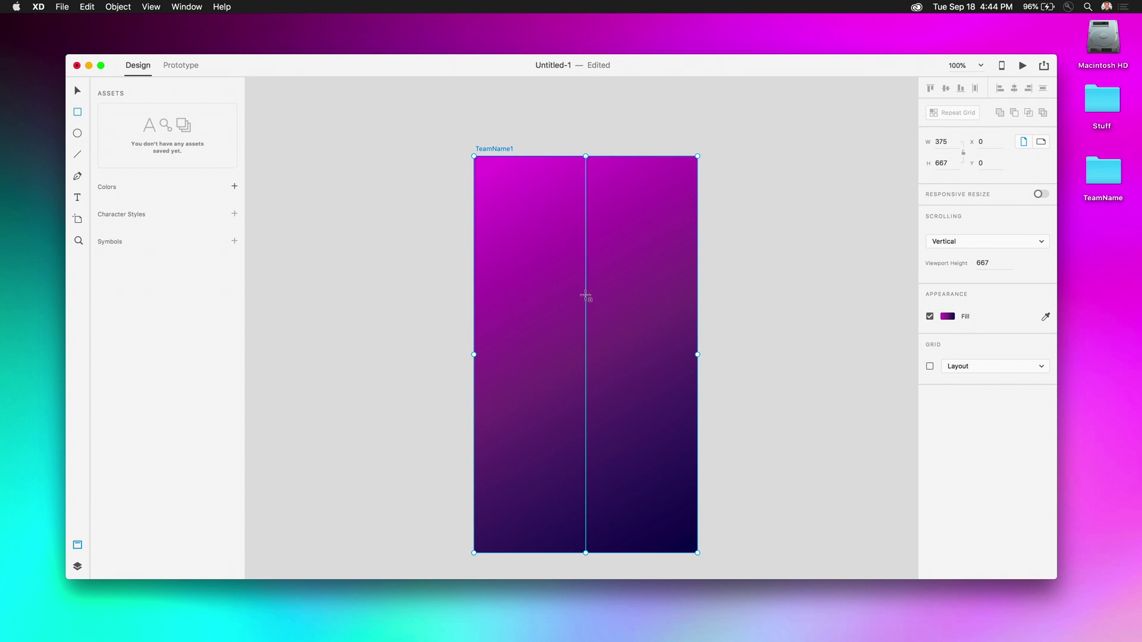
Step: Draw a 54 × 54 square on the artboard and zoom to fit it
{"action": "left_click_drag", "start_coordinate": [587, 297], "coordinate": [602, 311]}
{"action": "key", "text": "super+3"}
{"action": "left_click_drag", "start_coordinate": [536, 275], "coordinate": [559, 312]}
{"action": "left_click", "coordinate": [113, 7]}
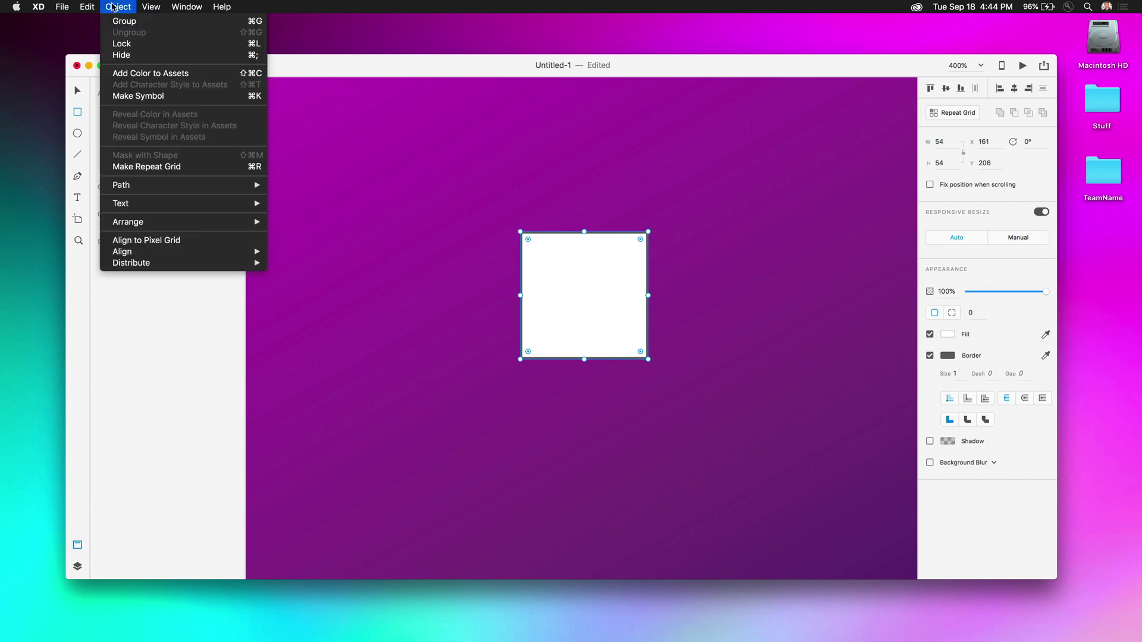
{"action": "mouse_move", "coordinate": [151, 7]}
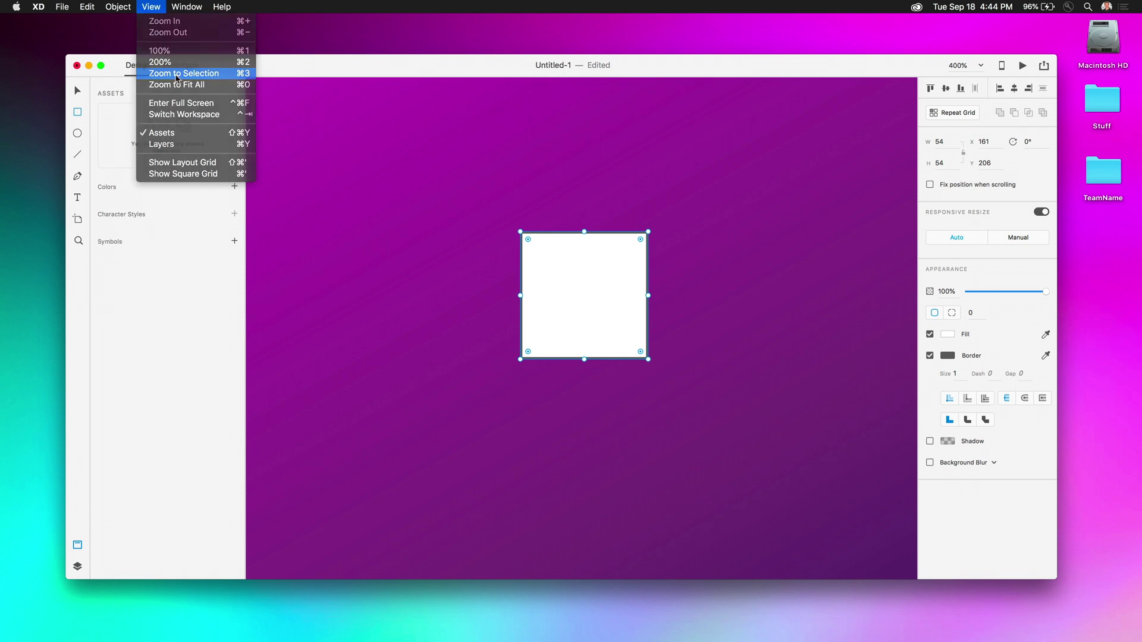
{"action": "left_click", "coordinate": [177, 76]}
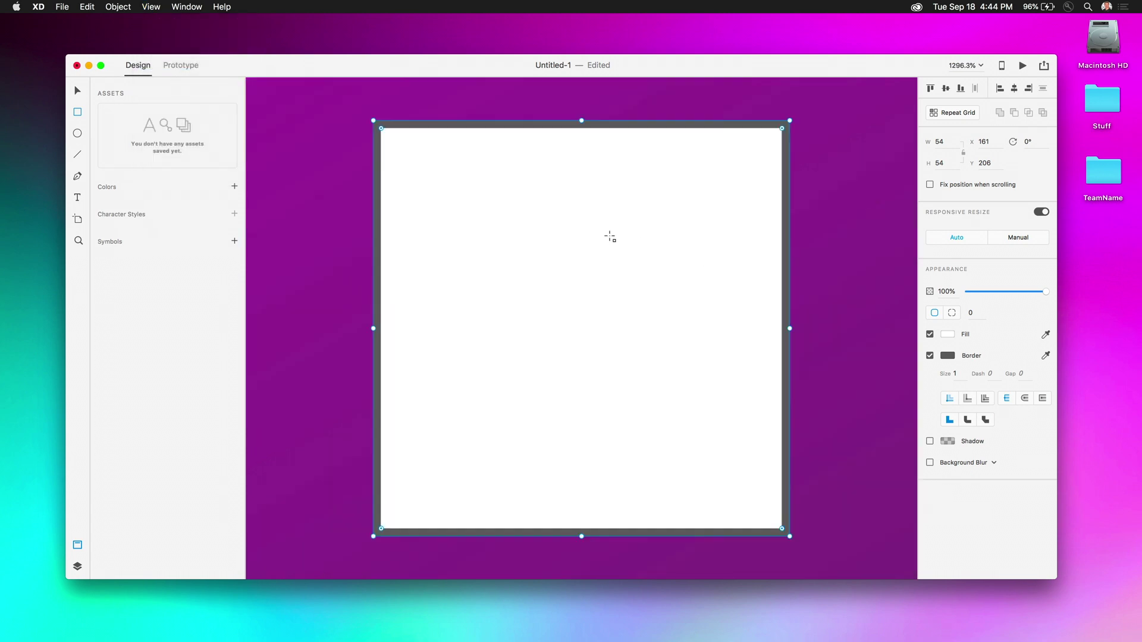
Step: Make the square a borderless teardrop: corners radius 27, one corner 0, rotated 315°
{"action": "left_click", "coordinate": [930, 356]}
{"action": "key", "text": "v"}
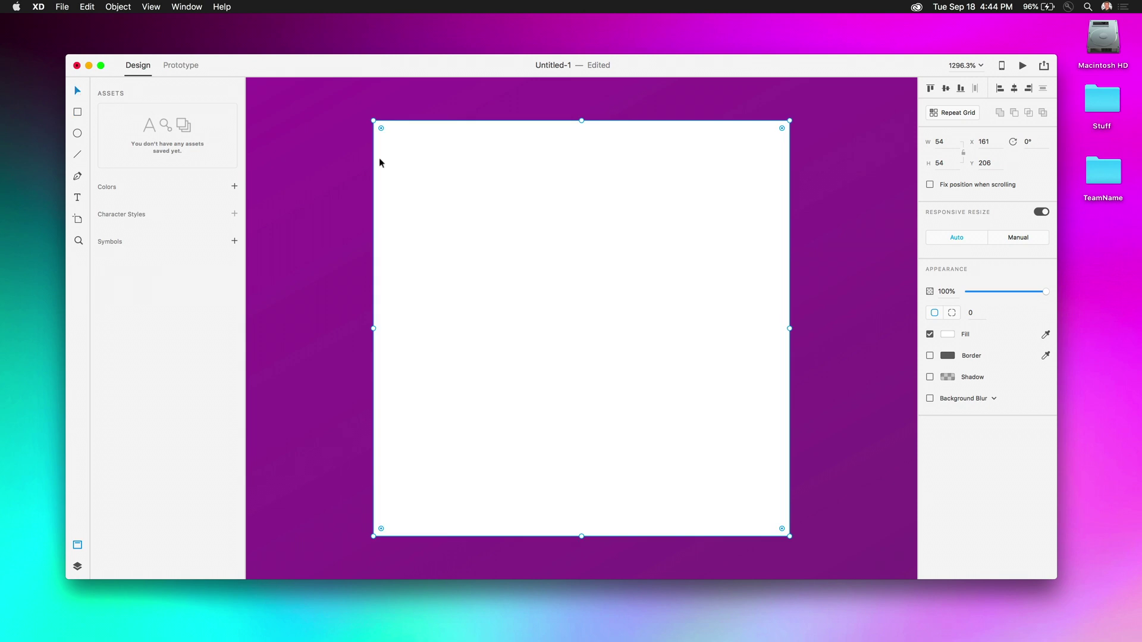
{"action": "left_click_drag", "start_coordinate": [781, 528], "coordinate": [604, 367]}
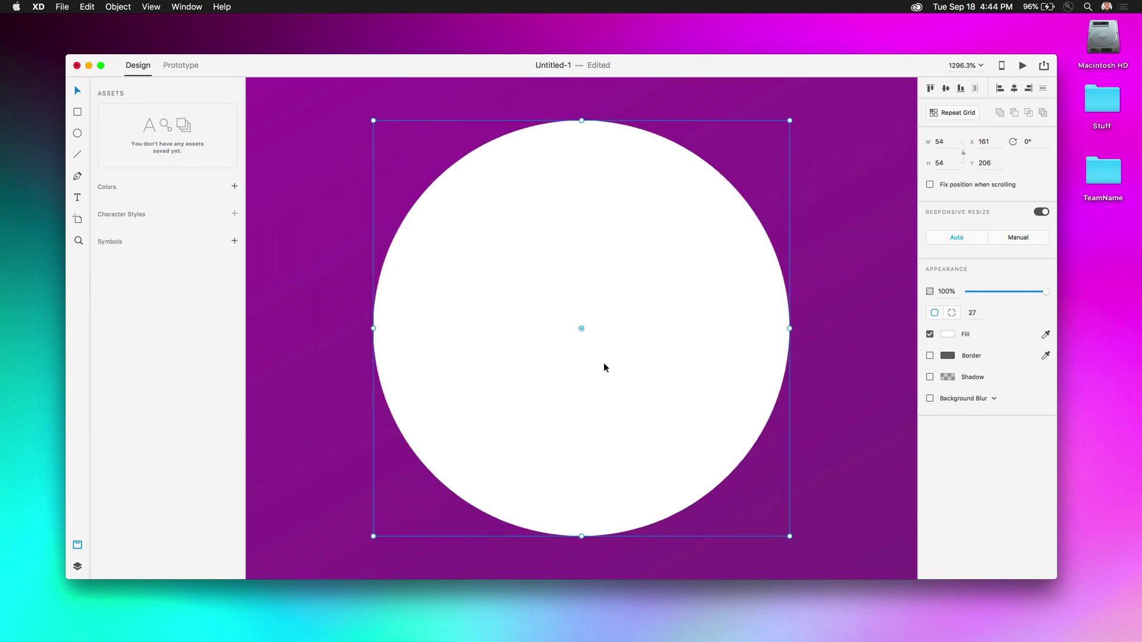
{"action": "left_click_drag", "start_coordinate": [581, 328], "coordinate": [373, 537]}
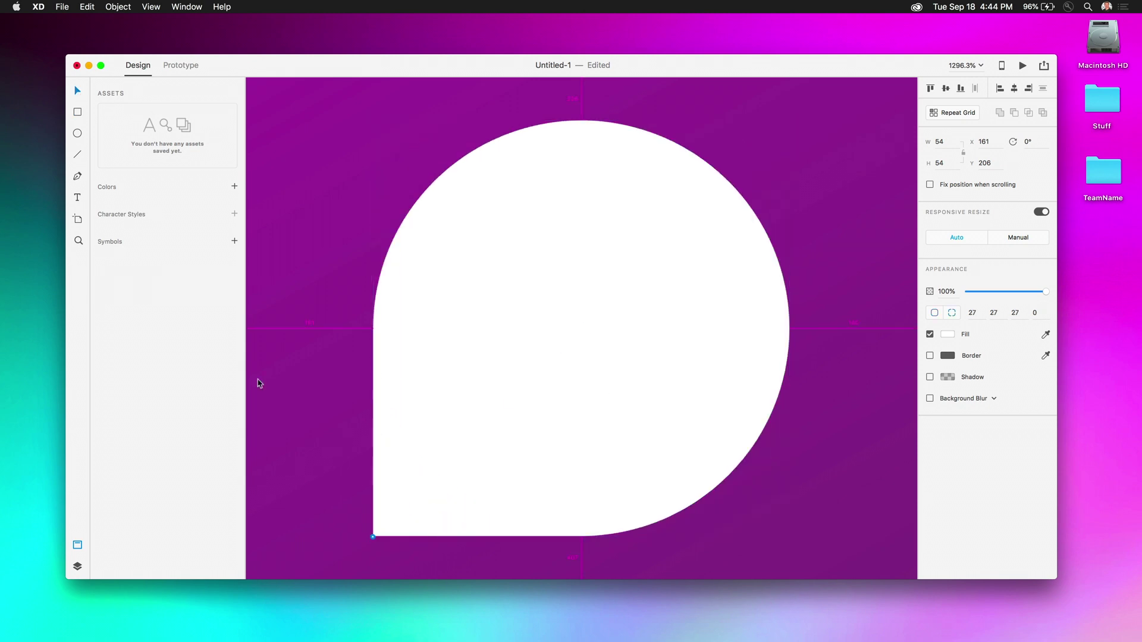
{"action": "left_click_drag", "start_coordinate": [373, 118], "coordinate": [326, 314]}
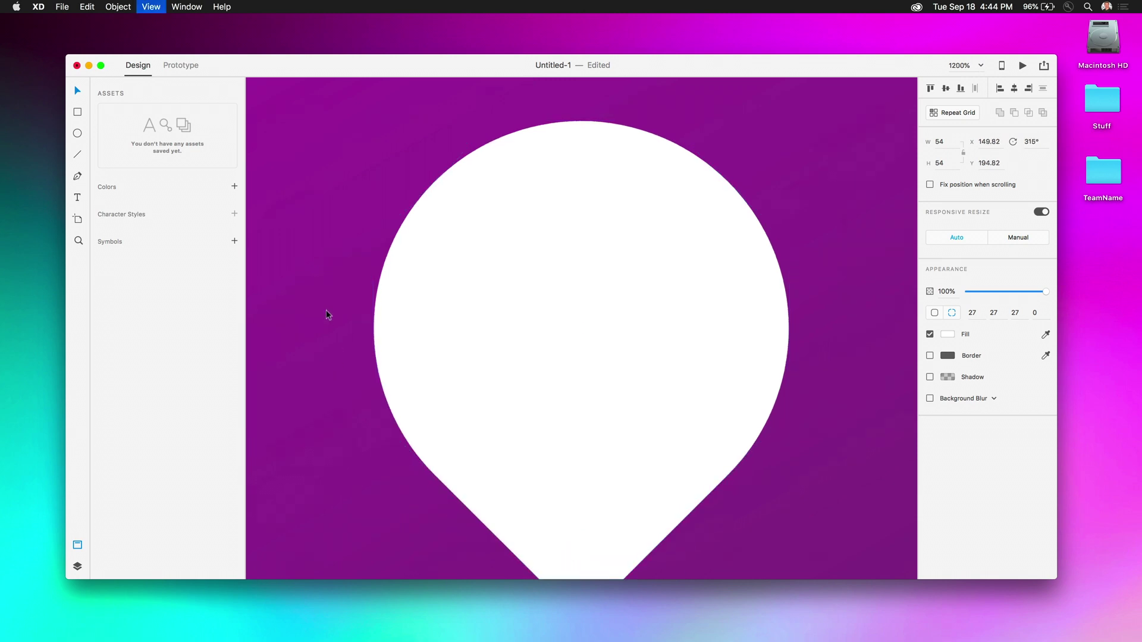
{"action": "key", "text": "super+minus"}
{"action": "left_click_drag", "start_coordinate": [525, 317], "coordinate": [503, 292]}
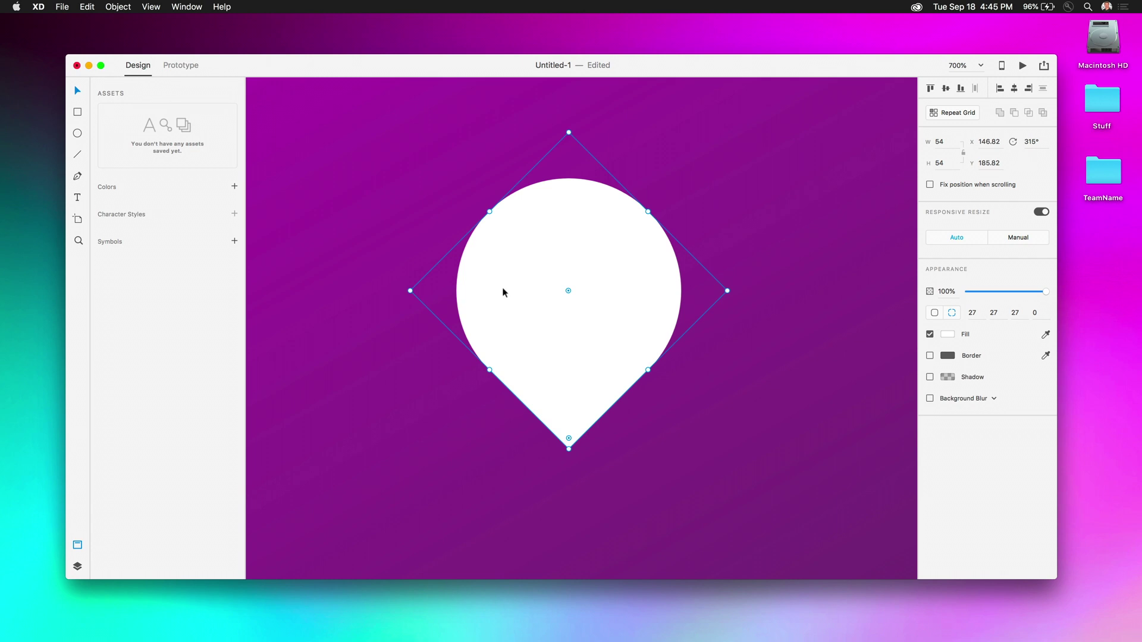
Step: Pull the pin's bottom tip point down to lengthen it
{"action": "double_click", "coordinate": [521, 265]}
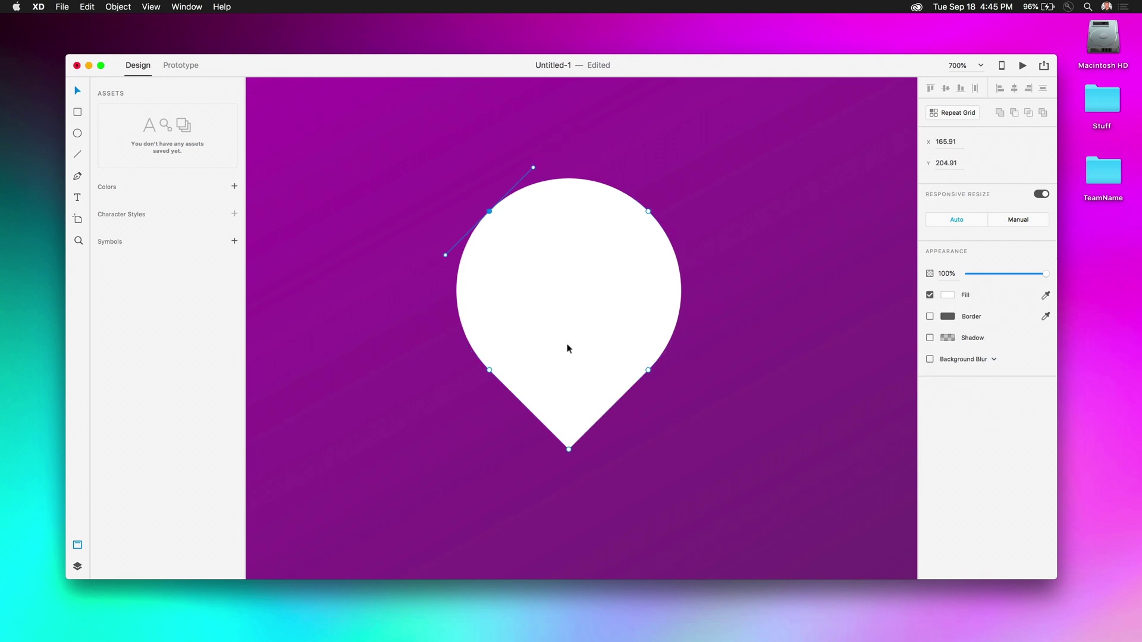
{"action": "left_click", "coordinate": [569, 451]}
{"action": "left_click_drag", "start_coordinate": [569, 450], "coordinate": [569, 500]}
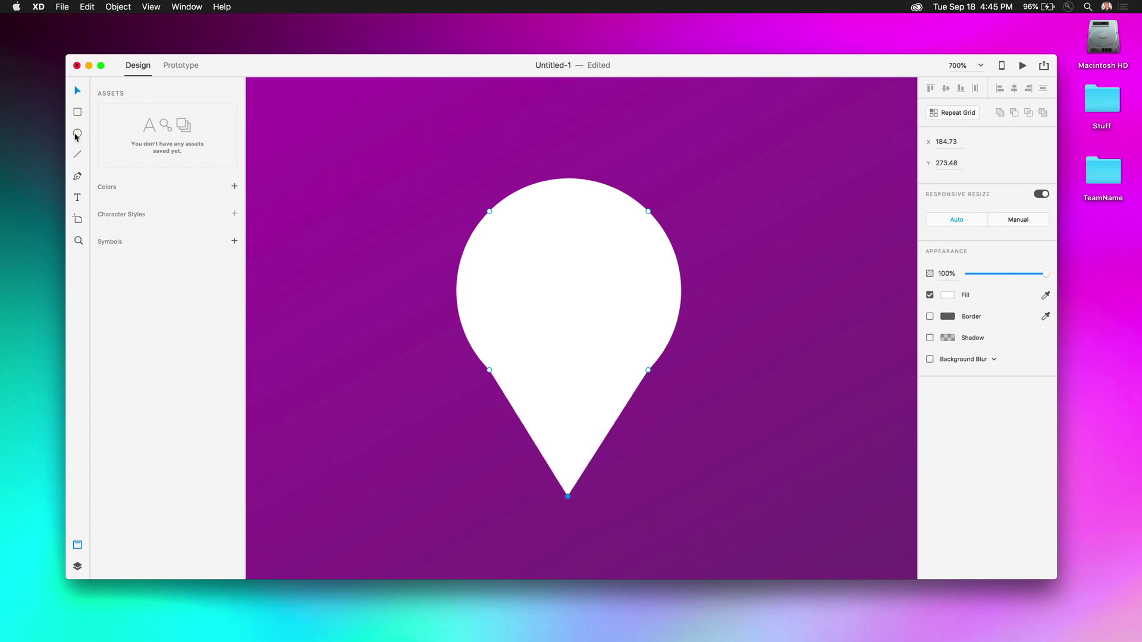
Step: Draw a small circle over the pin and subtract it to cut a hole
{"action": "left_click", "coordinate": [77, 134]}
{"action": "left_click_drag", "start_coordinate": [602, 324], "coordinate": [656, 384]}
{"action": "key", "text": "v"}
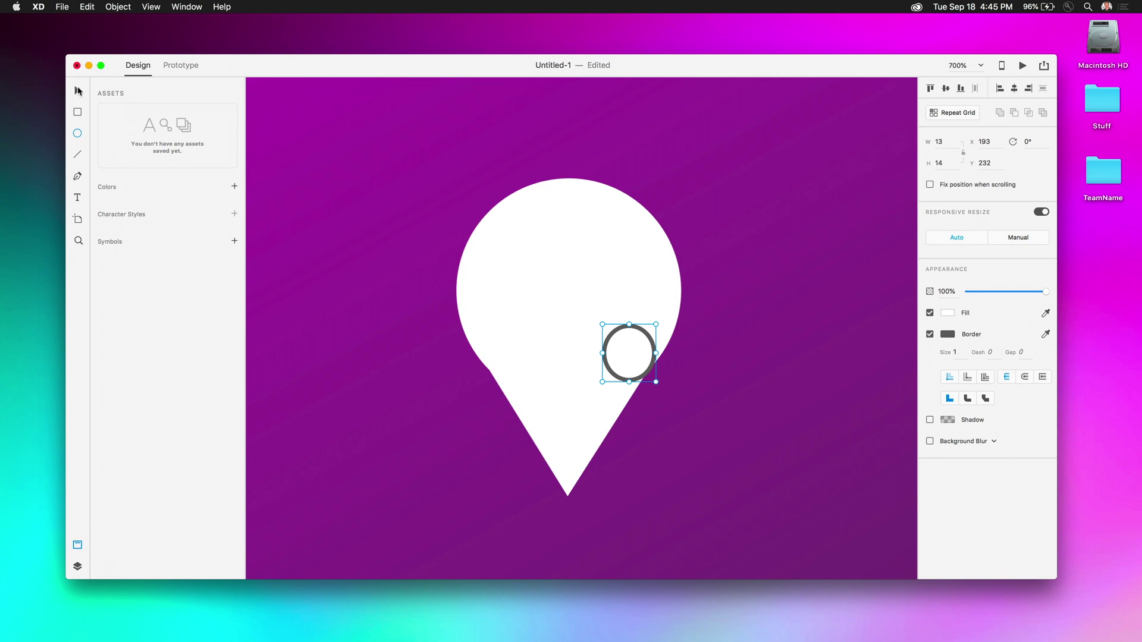
{"action": "left_click_drag", "start_coordinate": [607, 115], "coordinate": [717, 494]}
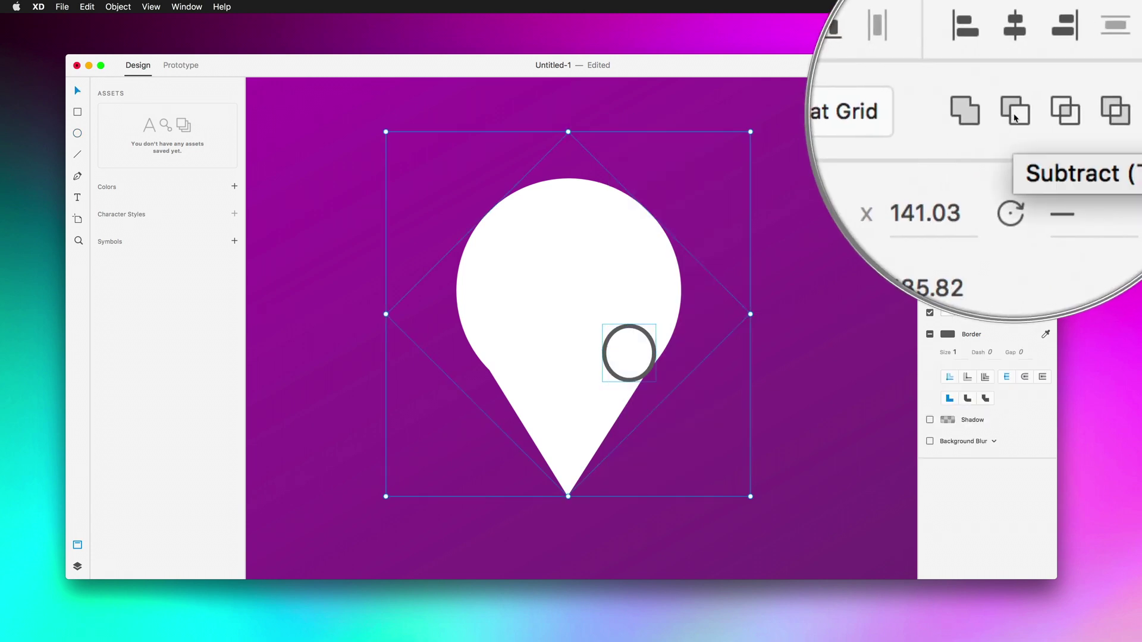
{"action": "left_click", "coordinate": [1015, 114]}
{"action": "left_click", "coordinate": [608, 337]}
{"action": "left_click", "coordinate": [610, 335]}
Step: Move the hole to the centre of the pin's head and zoom out
{"action": "double_click", "coordinate": [619, 332]}
{"action": "left_click", "coordinate": [596, 315]}
{"action": "double_click", "coordinate": [627, 332]}
{"action": "left_click_drag", "start_coordinate": [628, 332], "coordinate": [482, 355]}
{"action": "left_click", "coordinate": [417, 210]}
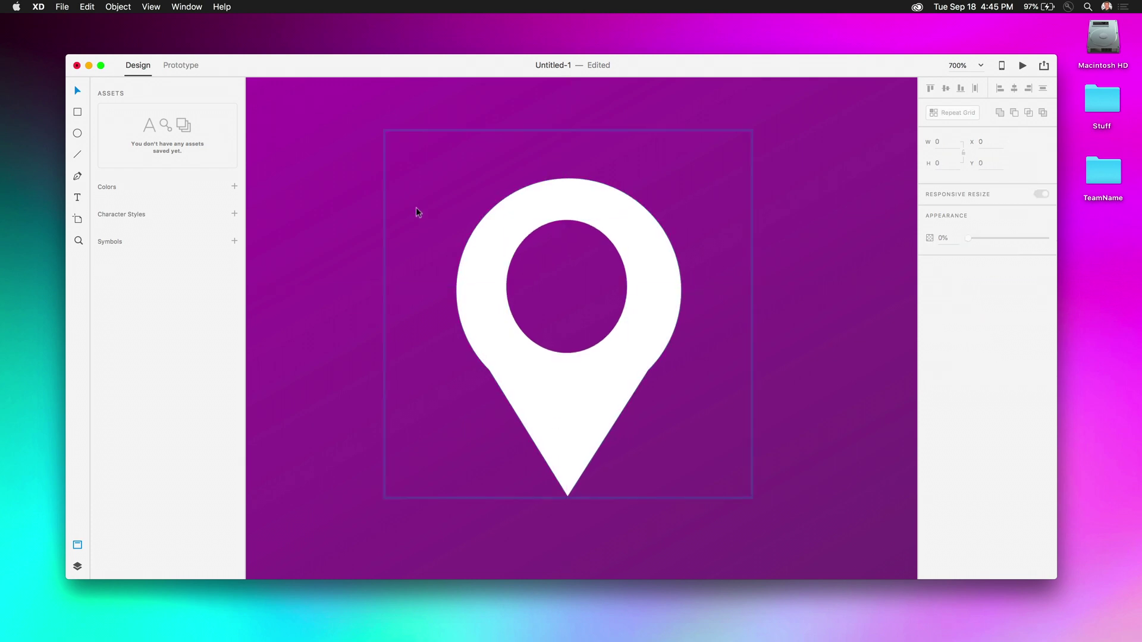
{"action": "left_click", "coordinate": [484, 337]}
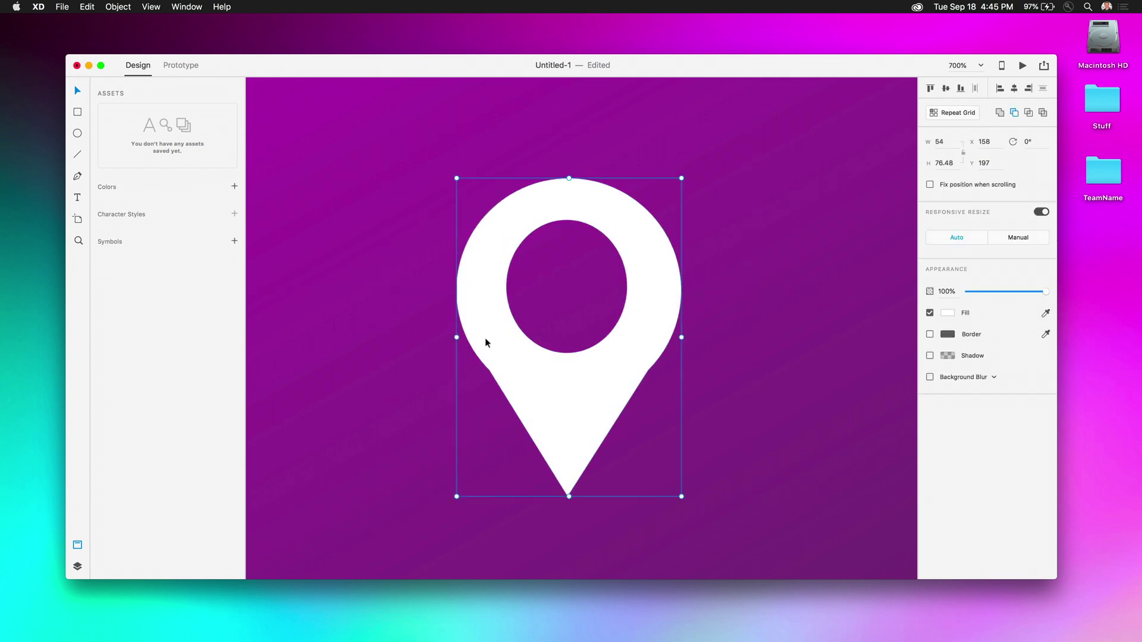
{"action": "key", "text": "super+minus"}
{"action": "key", "text": "super+minus"}
Step: Centre the pin on the artboard and add 'FYND' text at size 100 beneath it
{"action": "key", "text": "super+1"}
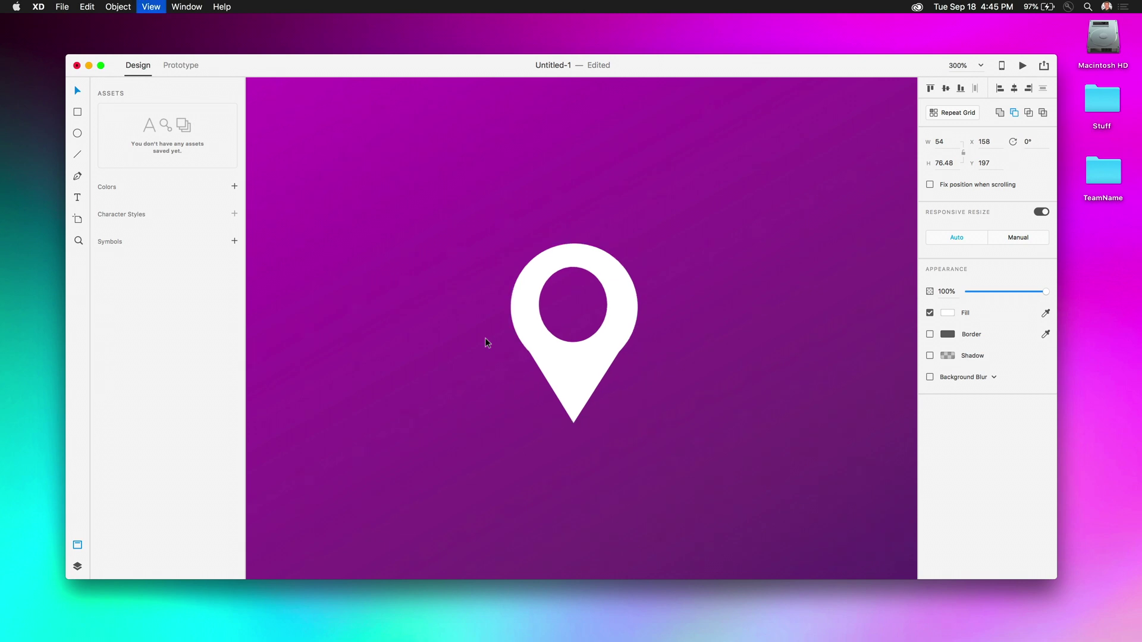
{"action": "left_click_drag", "start_coordinate": [580, 344], "coordinate": [593, 403]}
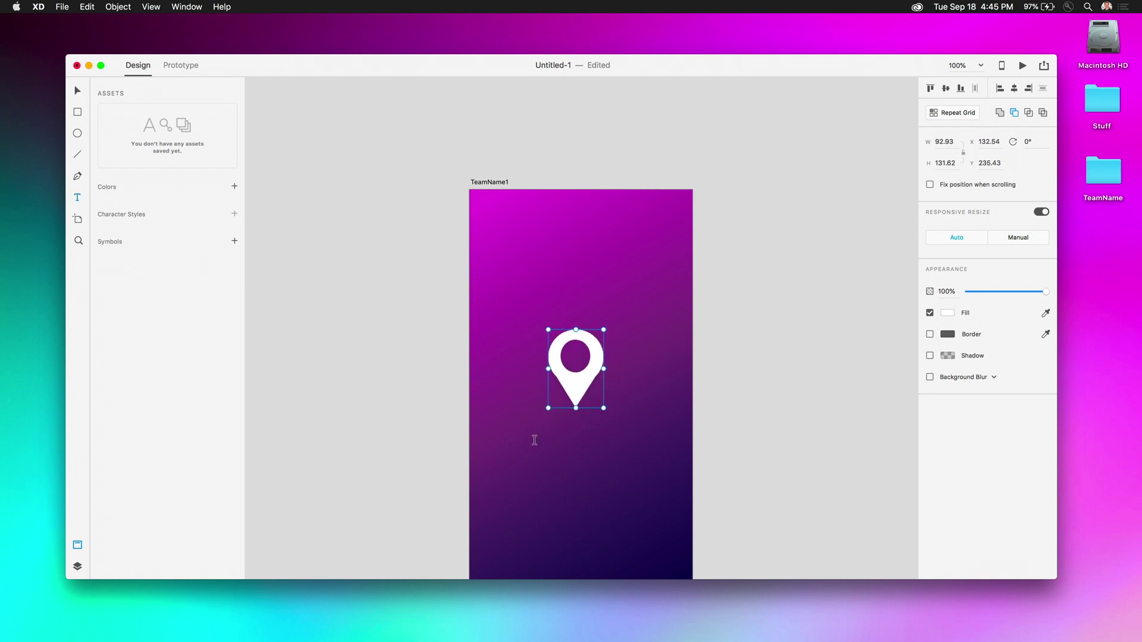
{"action": "left_click", "coordinate": [534, 441]}
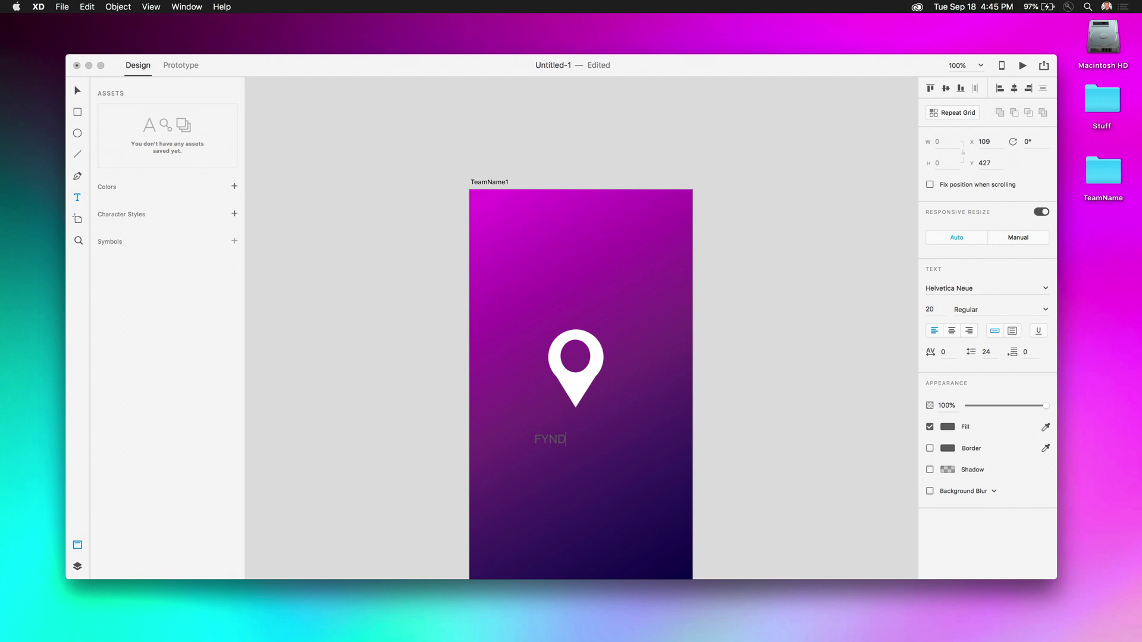
{"action": "left_click", "coordinate": [77, 90]}
{"action": "left_click_drag", "start_coordinate": [550, 445], "coordinate": [552, 502]}
{"action": "left_click_drag", "start_coordinate": [525, 460], "coordinate": [551, 430]}
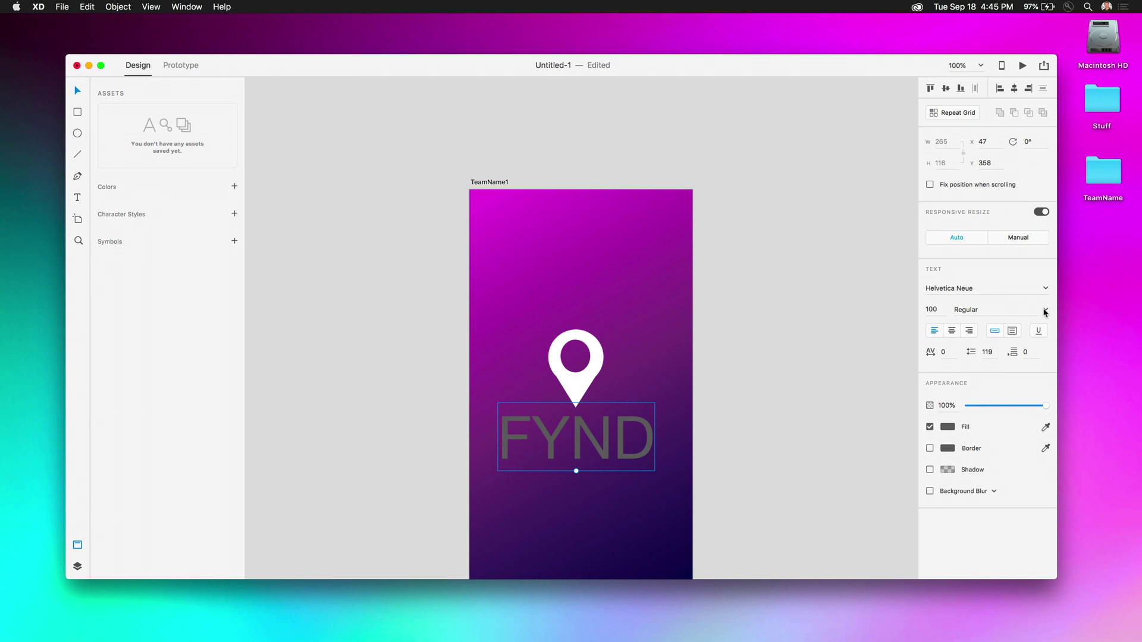
Step: Make FYND UltraLight and white #FFFFFF, centre it under the pin, and duplicate it below
{"action": "left_click", "coordinate": [1045, 310]}
{"action": "left_click", "coordinate": [976, 343]}
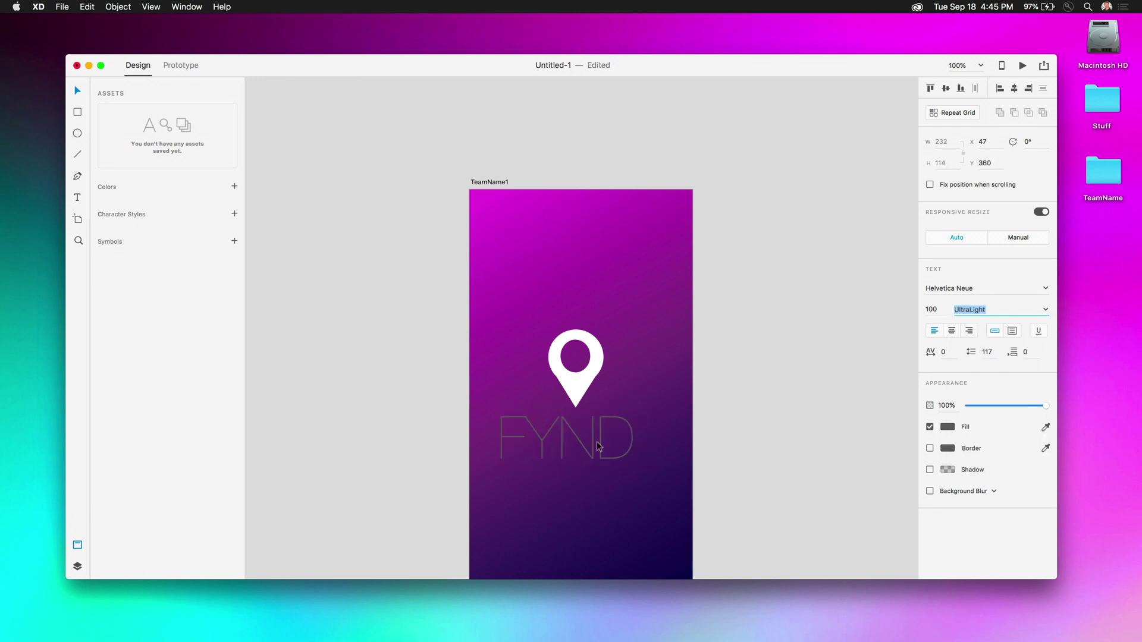
{"action": "left_click_drag", "start_coordinate": [558, 443], "coordinate": [555, 443]}
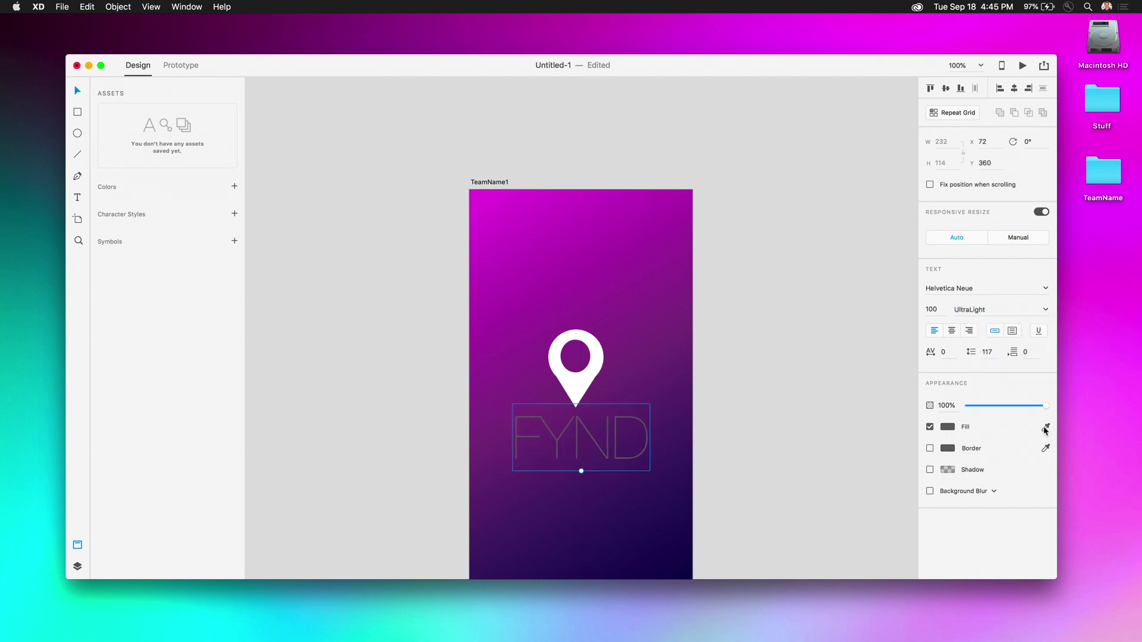
{"action": "left_click", "coordinate": [947, 428]}
{"action": "type", "text": "ffffff"}
{"action": "key", "text": "Return"}
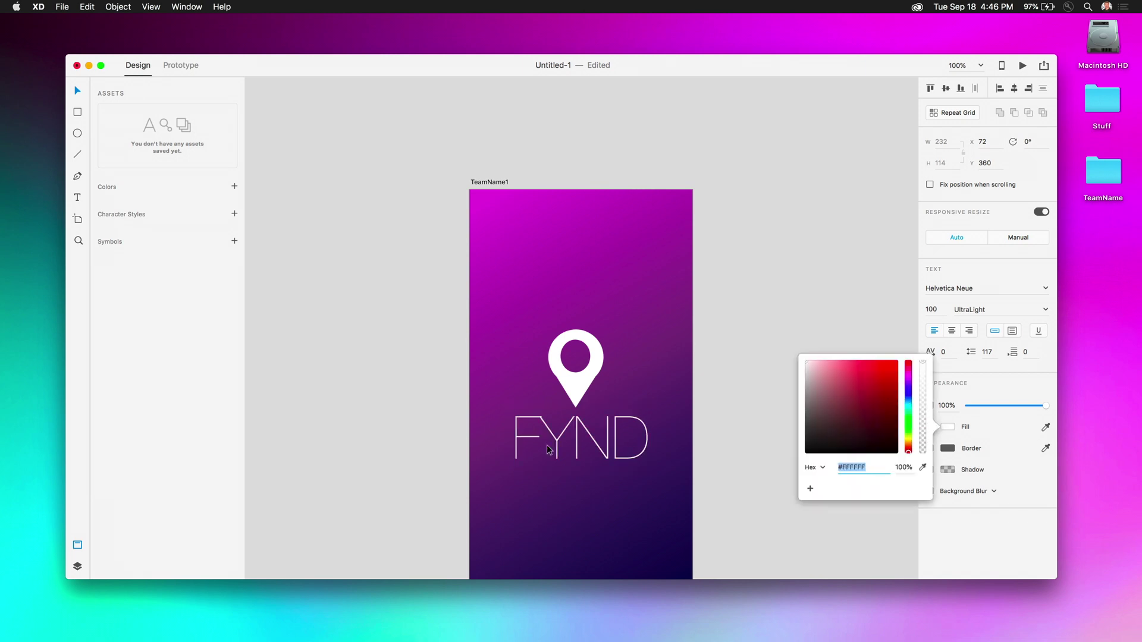
{"action": "left_click", "coordinate": [553, 448]}
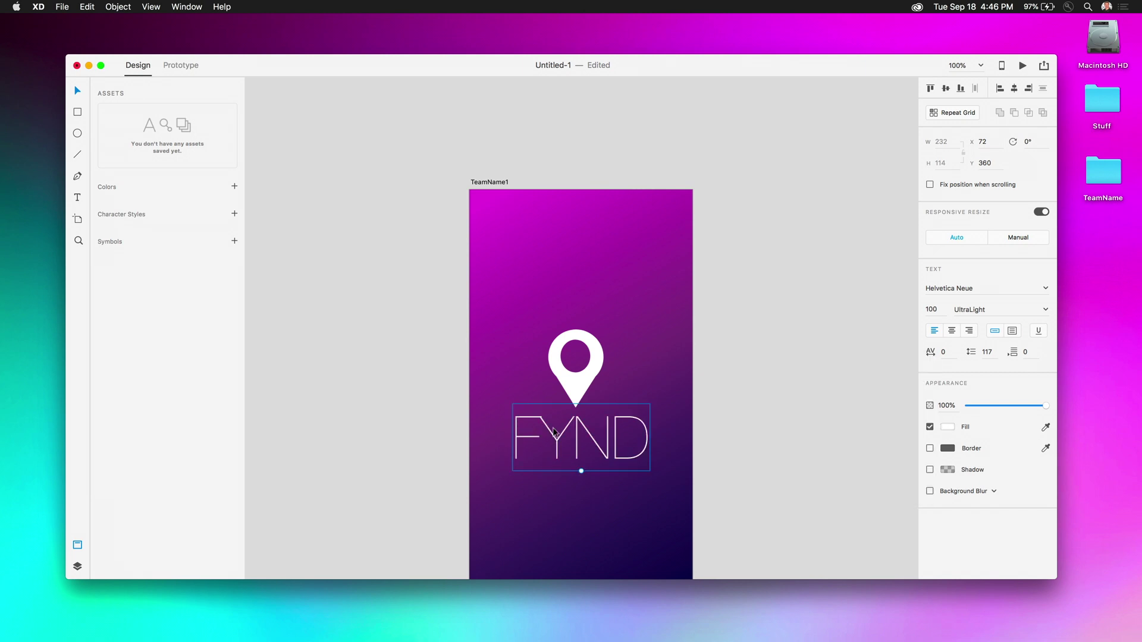
{"action": "left_click_drag", "start_coordinate": [554, 447], "coordinate": [582, 505]}
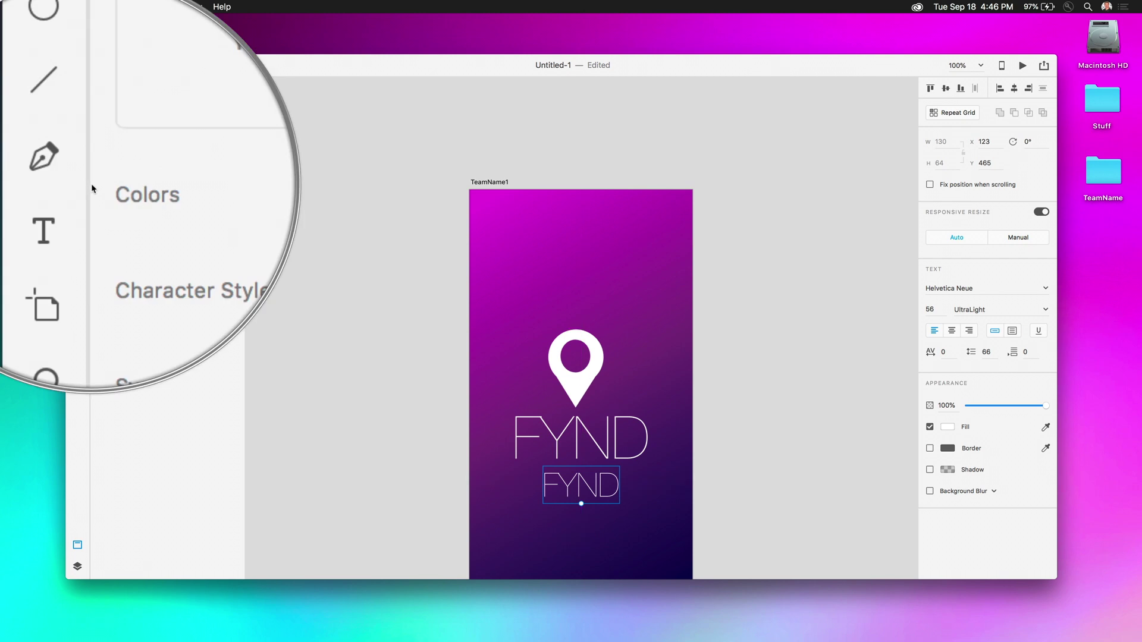
Step: Save the small FYND copy's text style as a character style named H1
{"action": "left_click", "coordinate": [235, 215]}
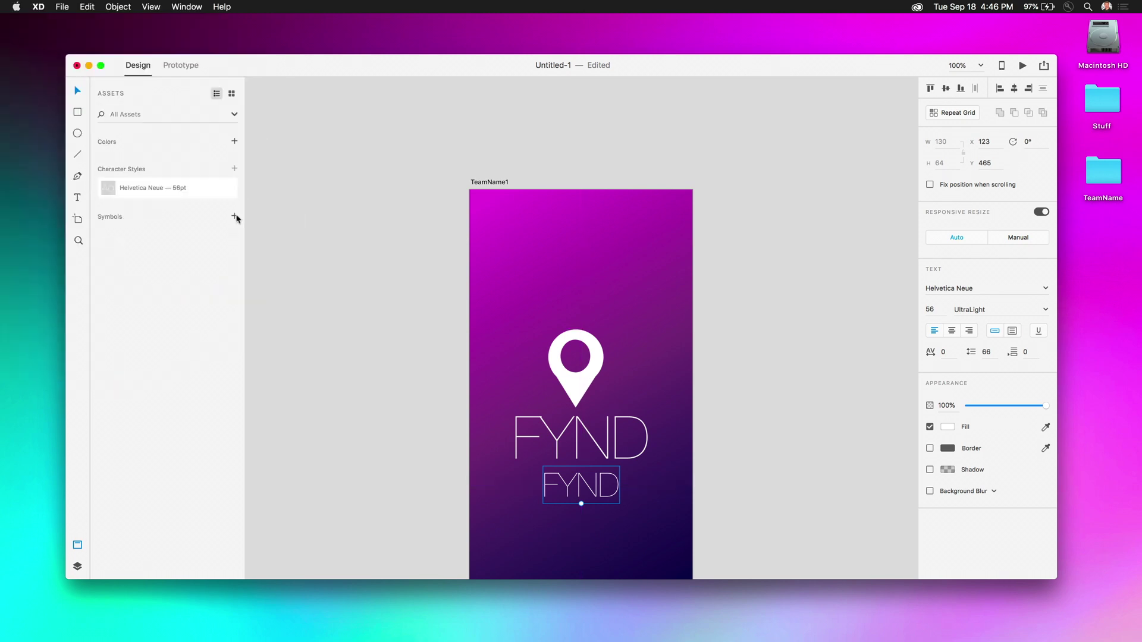
{"action": "double_click", "coordinate": [130, 189]}
{"action": "type", "text": "H"}
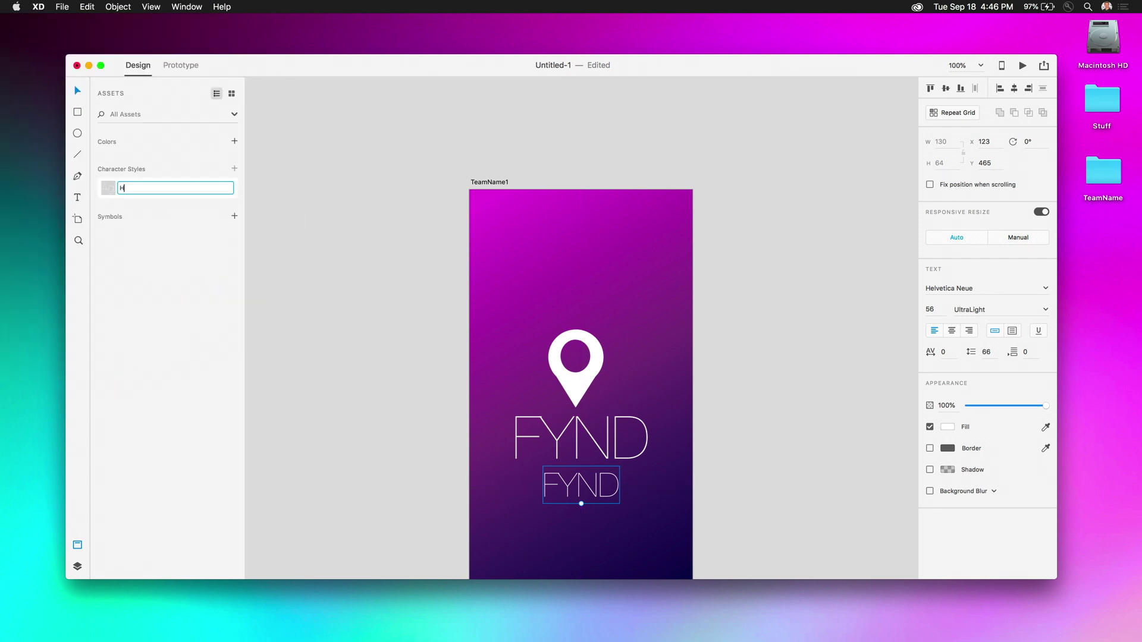
{"action": "type", "text": "1"}
{"action": "key", "text": "Return"}
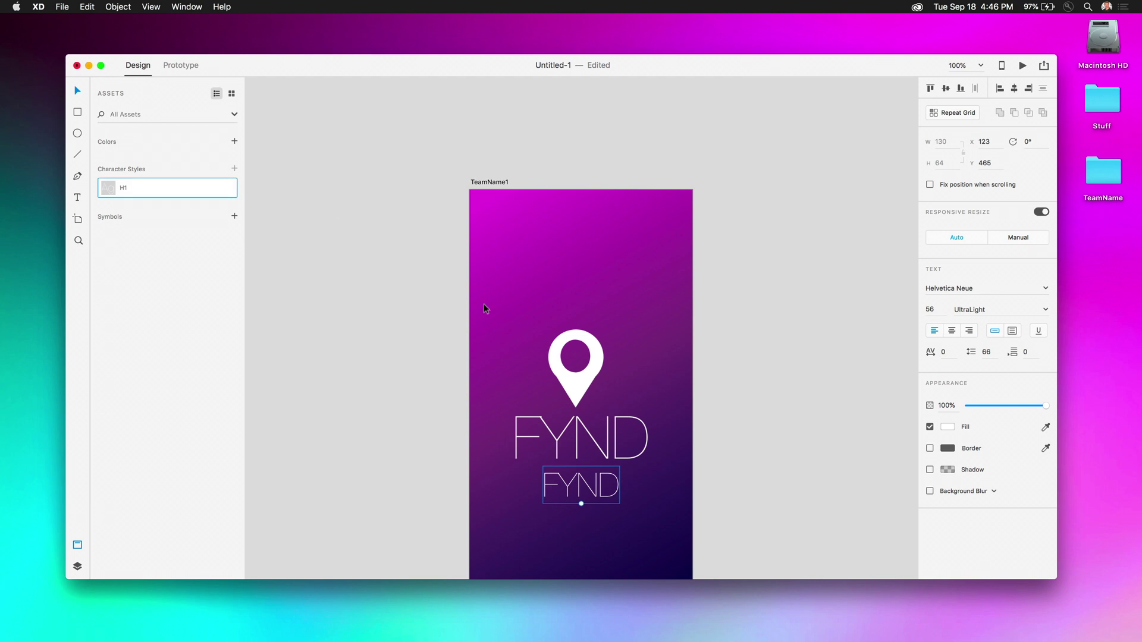
Step: Add the artboard's white and #D264DB–#000D53 gradient colours to assets, then delete the small FYND copy
{"action": "left_click", "coordinate": [489, 188]}
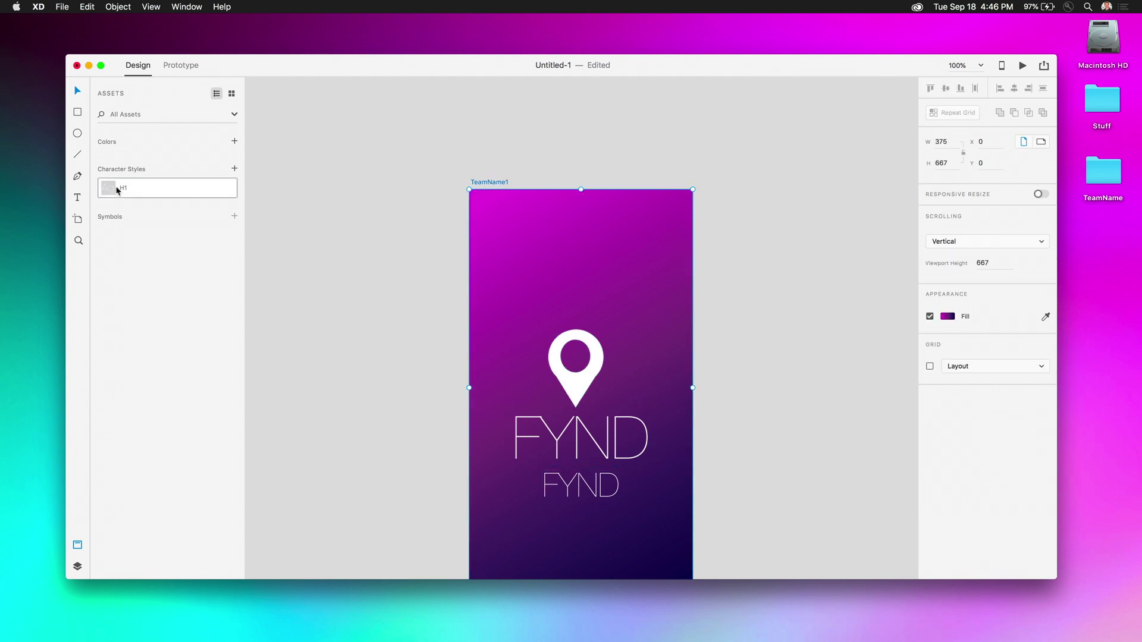
{"action": "left_click", "coordinate": [234, 142]}
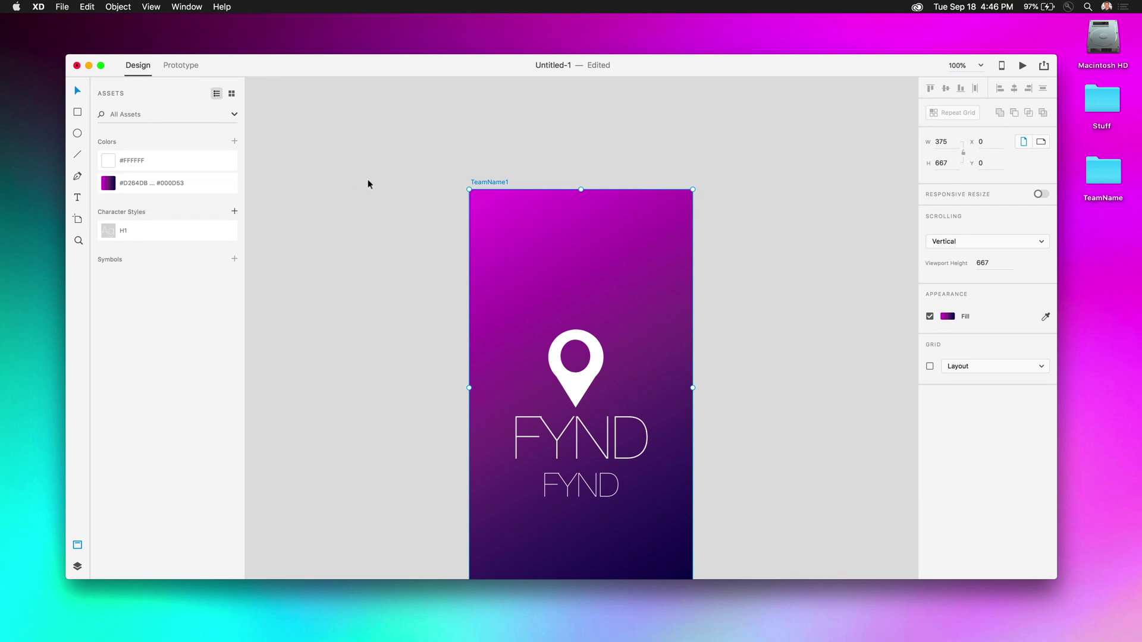
{"action": "left_click", "coordinate": [582, 485]}
{"action": "key", "text": "Delete"}
Step: Duplicate the TeamName1 artboard and delete the pin and FYND from the copy
{"action": "left_click_drag", "start_coordinate": [355, 276], "coordinate": [258, 226]}
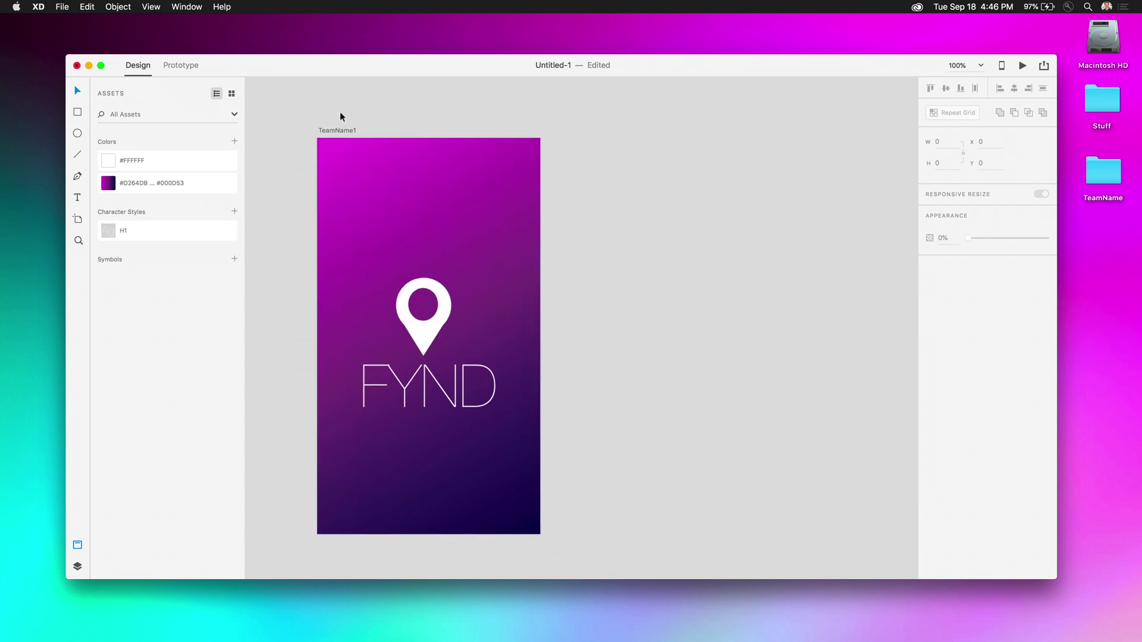
{"action": "left_click", "coordinate": [338, 132]}
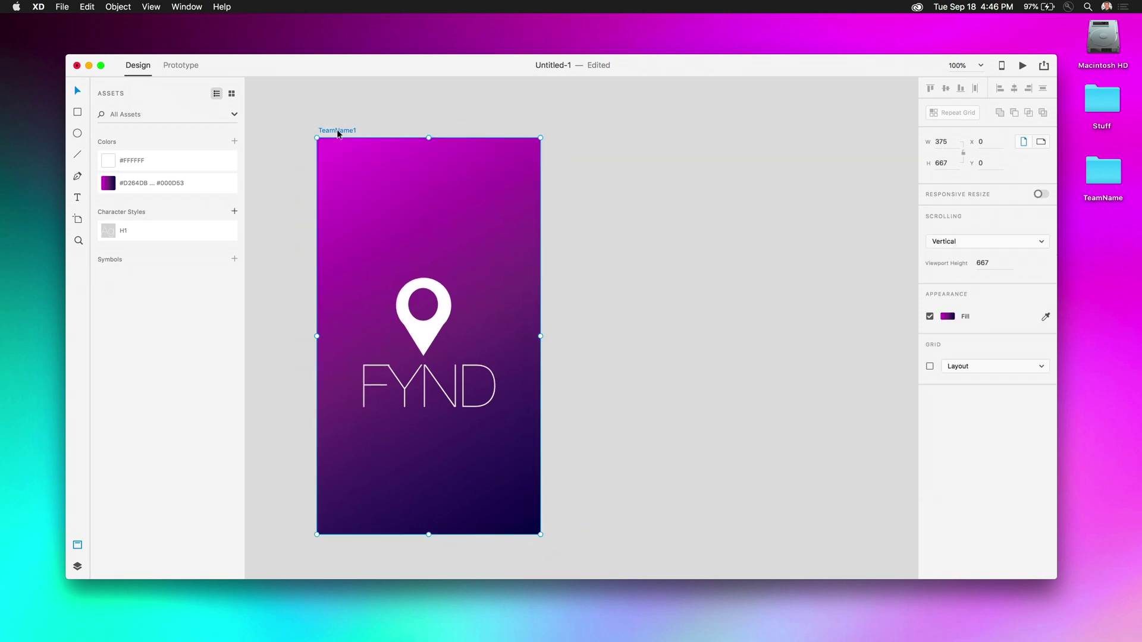
{"action": "key", "text": "super+d"}
{"action": "left_click_drag", "start_coordinate": [625, 248], "coordinate": [762, 479]}
{"action": "key", "text": "Delete"}
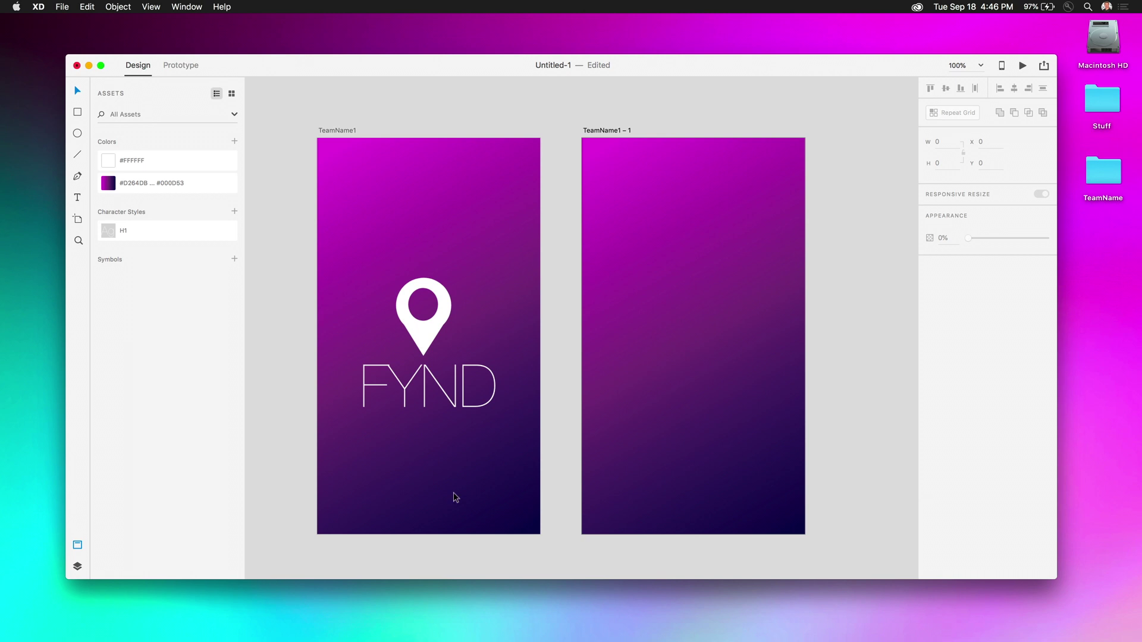
{"action": "key", "text": "alt+super+space"}
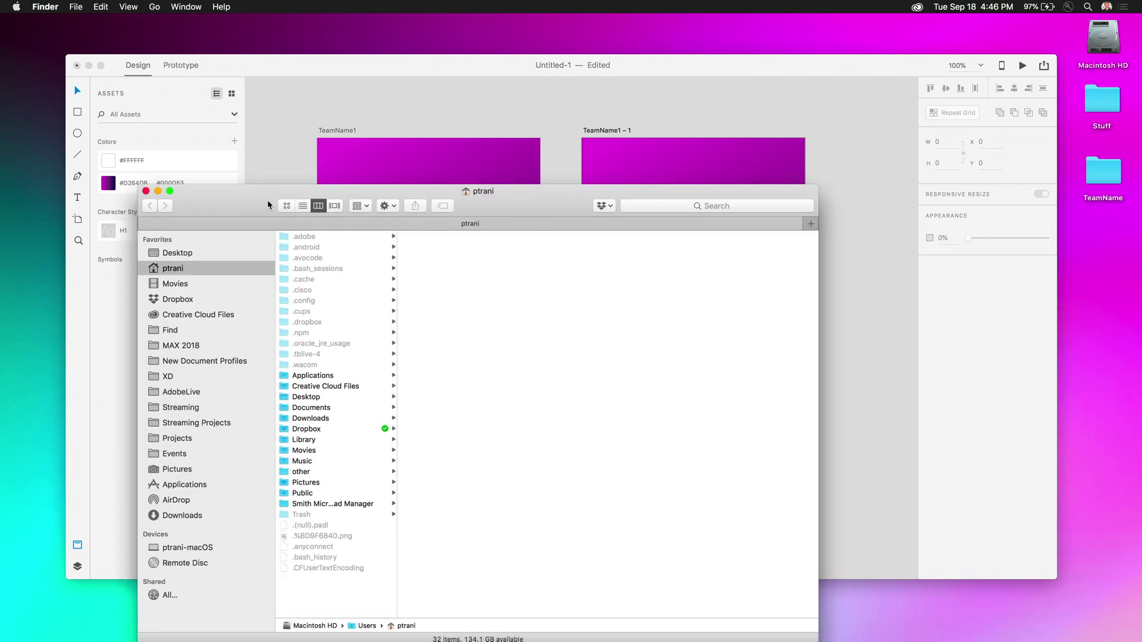
Step: Browse Finder through Desktop > Stuff > XD > Find to the Assets folder, then return to XD
{"action": "left_click_drag", "start_coordinate": [268, 205], "coordinate": [472, 217]}
{"action": "left_click", "coordinate": [392, 265]}
{"action": "left_click", "coordinate": [566, 347]}
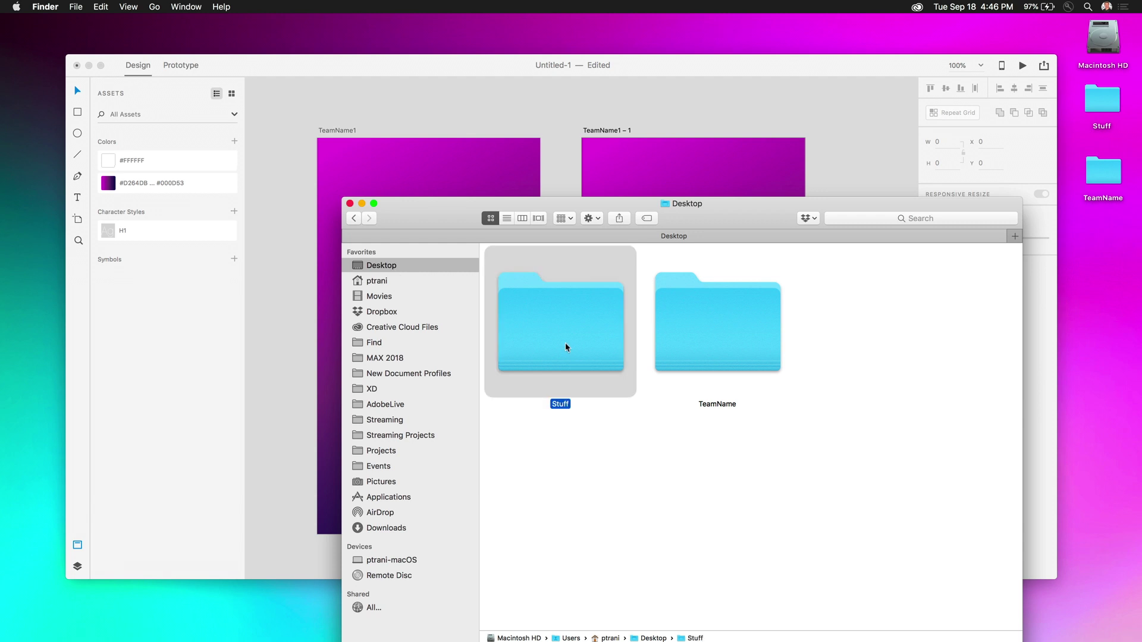
{"action": "double_click", "coordinate": [565, 347]}
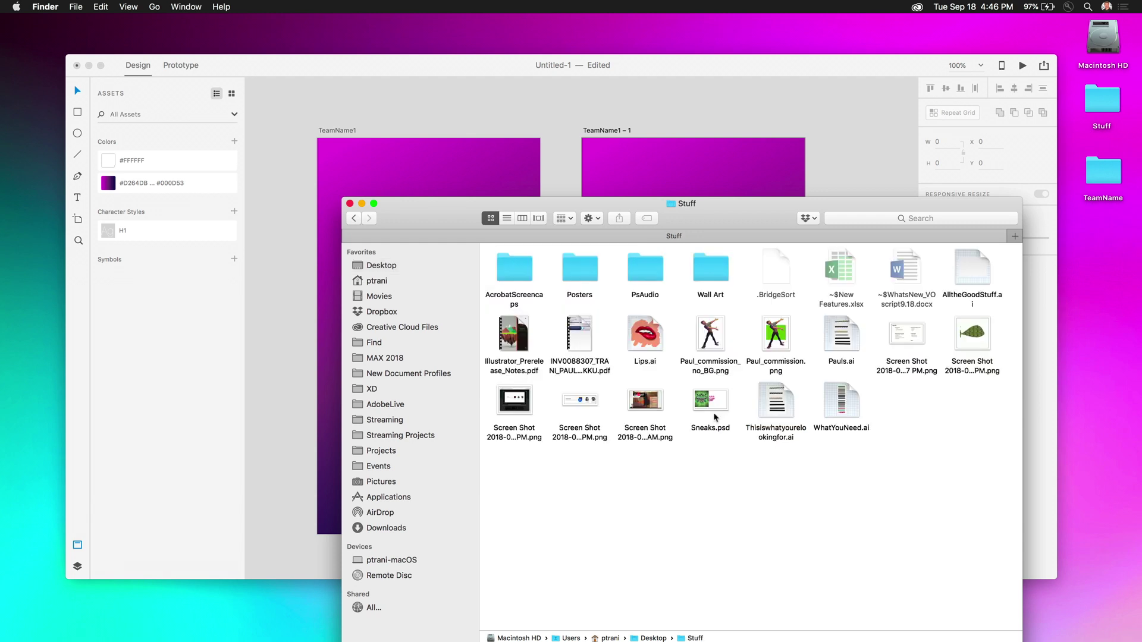
{"action": "left_click", "coordinate": [362, 391]}
{"action": "left_click", "coordinate": [500, 260]}
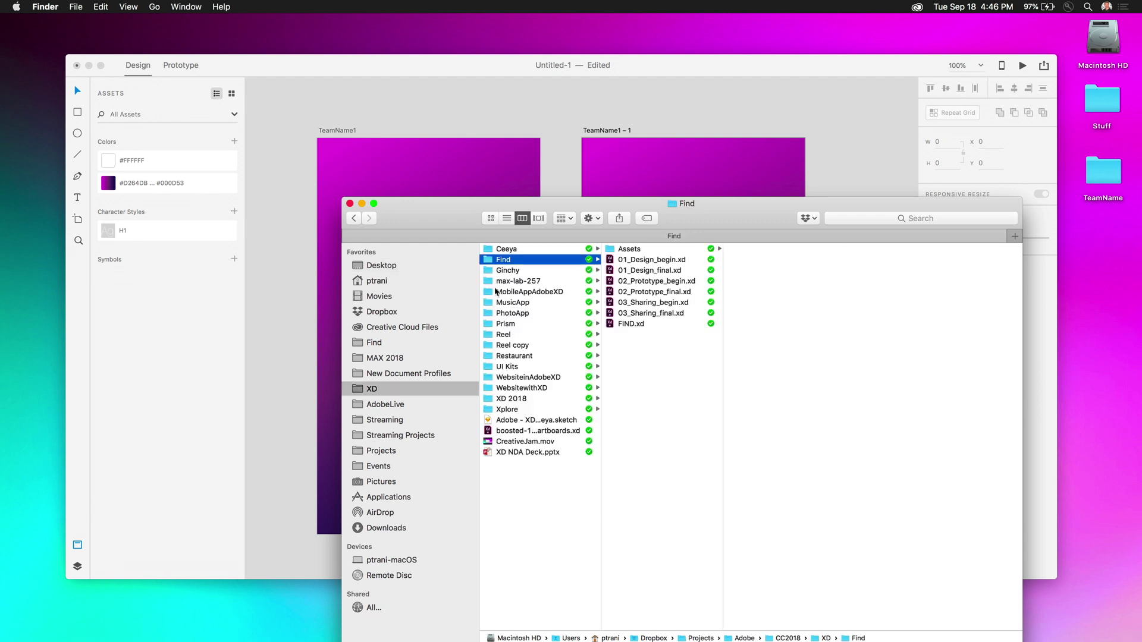
{"action": "left_click", "coordinate": [498, 292]}
{"action": "left_click", "coordinate": [501, 260]}
{"action": "left_click", "coordinate": [632, 248]}
{"action": "left_click_drag", "start_coordinate": [433, 222], "coordinate": [742, 228]}
{"action": "left_click", "coordinate": [543, 103]}
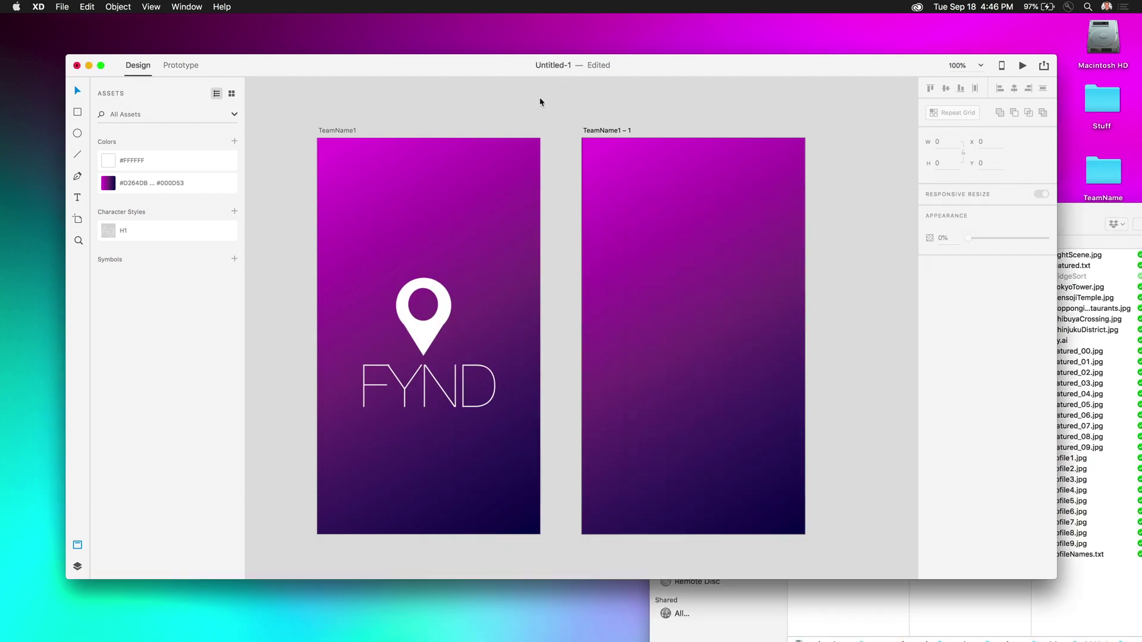
Step: Draw a 375 × 72 full-width bar with dark #291616 fill and add 'city' text above it
{"action": "left_click", "coordinate": [78, 116]}
{"action": "left_click_drag", "start_coordinate": [583, 208], "coordinate": [805, 251]}
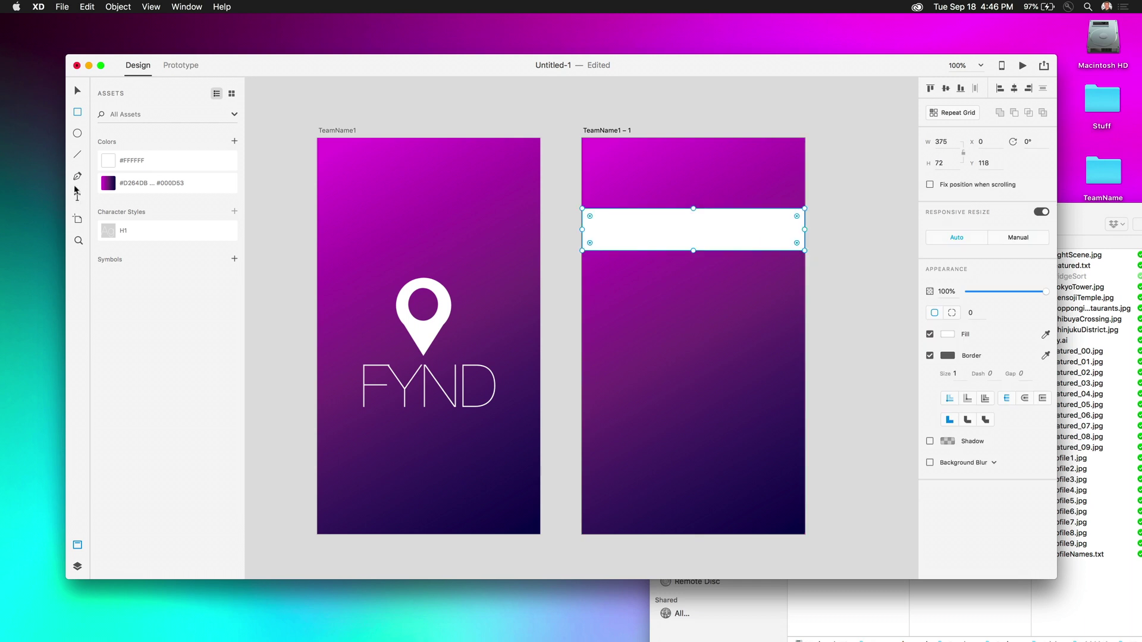
{"action": "left_click", "coordinate": [637, 184]}
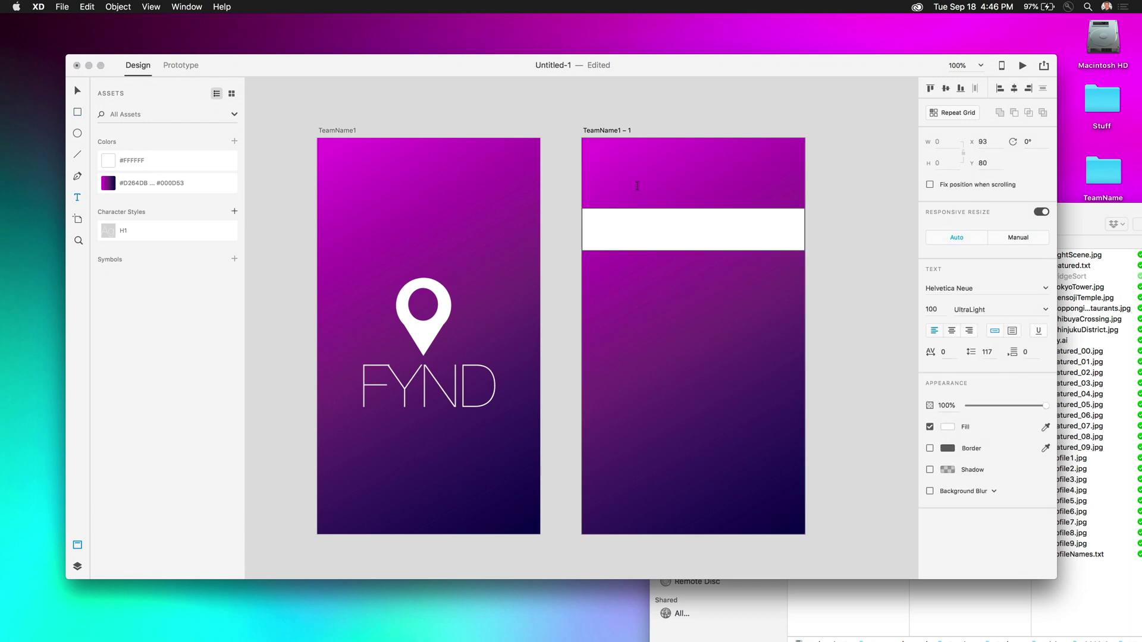
{"action": "type", "text": "city"}
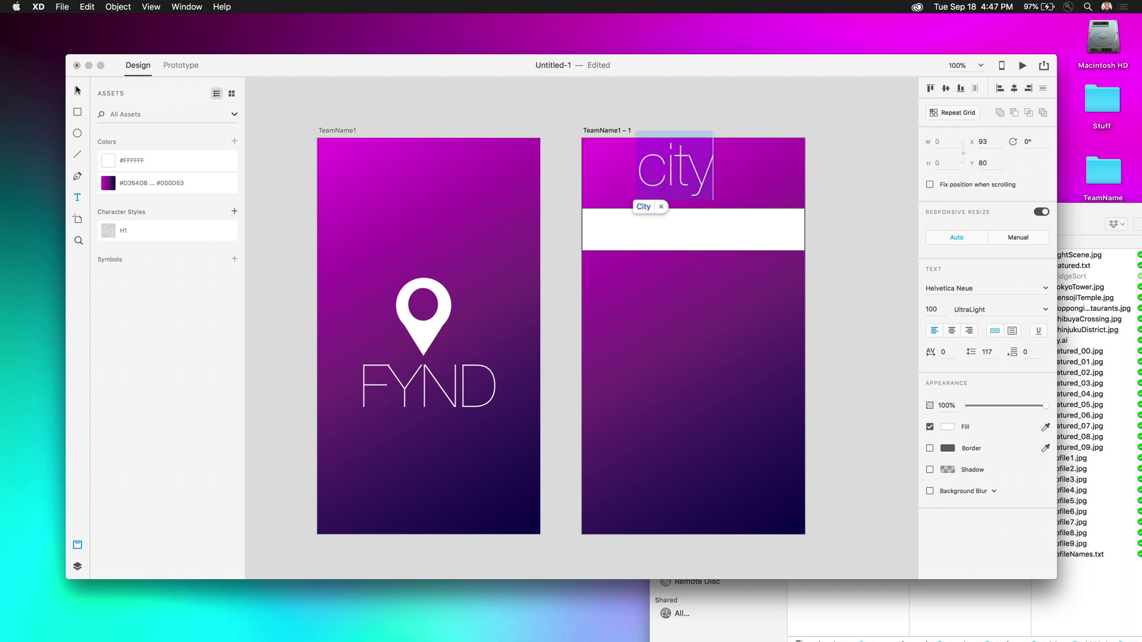
{"action": "left_click", "coordinate": [78, 91]}
{"action": "left_click", "coordinate": [649, 230]}
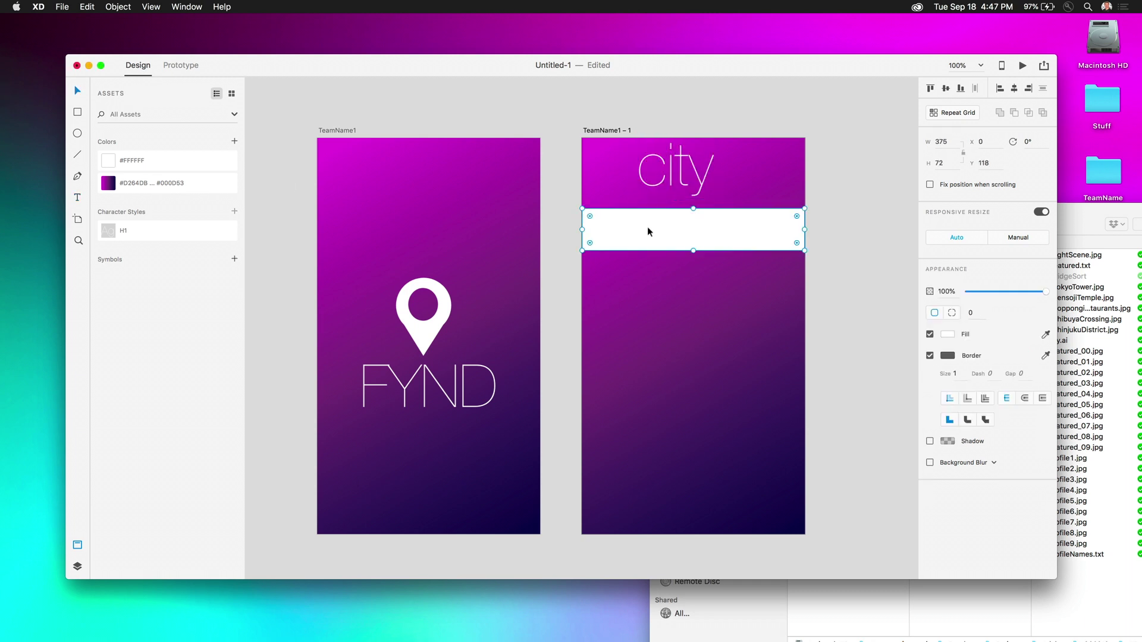
{"action": "left_click", "coordinate": [948, 335]}
{"action": "mouse_move", "coordinate": [851, 355]}
{"action": "left_mouse_down"}
{"action": "mouse_move", "coordinate": [982, 377]}
{"action": "mouse_move", "coordinate": [850, 352]}
{"action": "left_mouse_up"}
Step: Place 'city' at the left of the dark bar in the H1 character style
{"action": "left_click", "coordinate": [648, 212]}
{"action": "left_click_drag", "start_coordinate": [649, 171], "coordinate": [649, 228]}
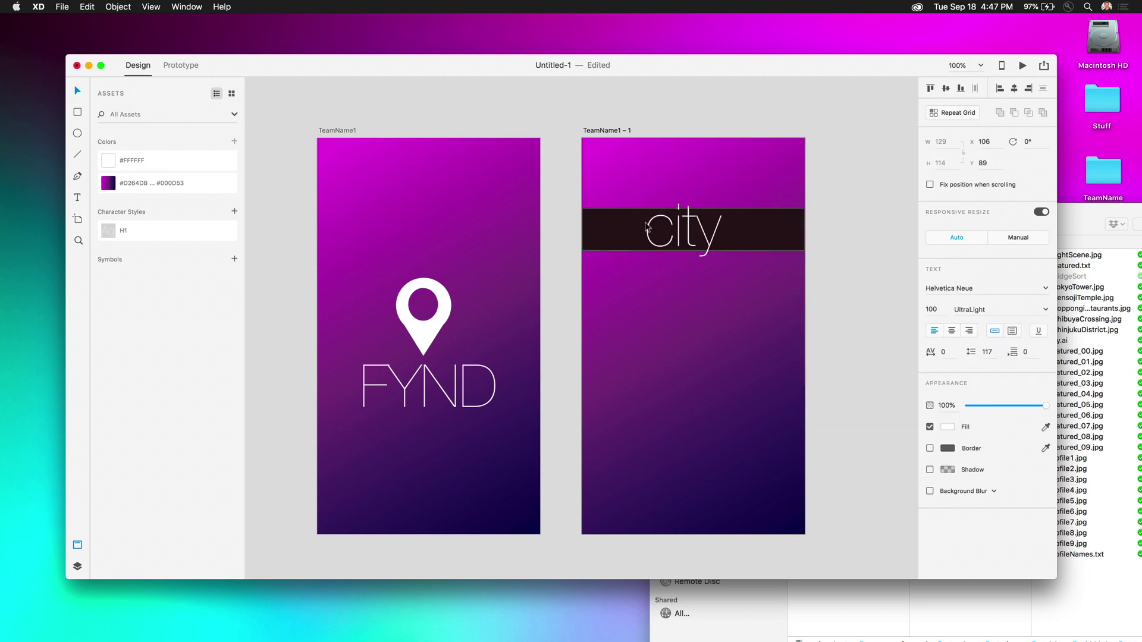
{"action": "left_click", "coordinate": [110, 233]}
{"action": "left_click_drag", "start_coordinate": [670, 238], "coordinate": [638, 232]}
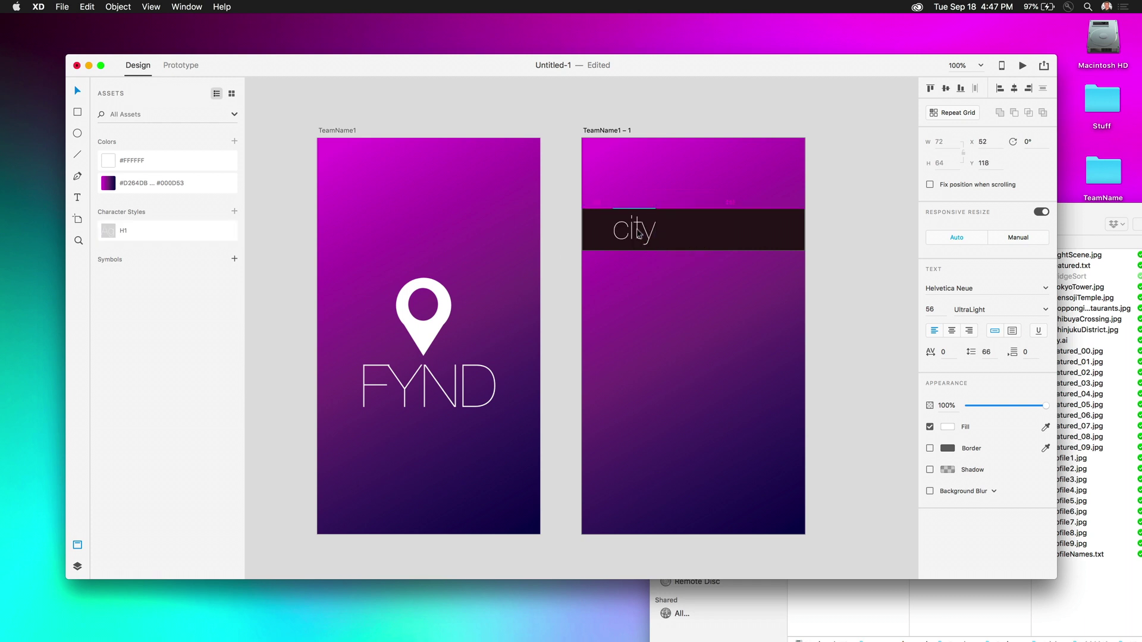
{"action": "left_click_drag", "start_coordinate": [603, 186], "coordinate": [757, 314]}
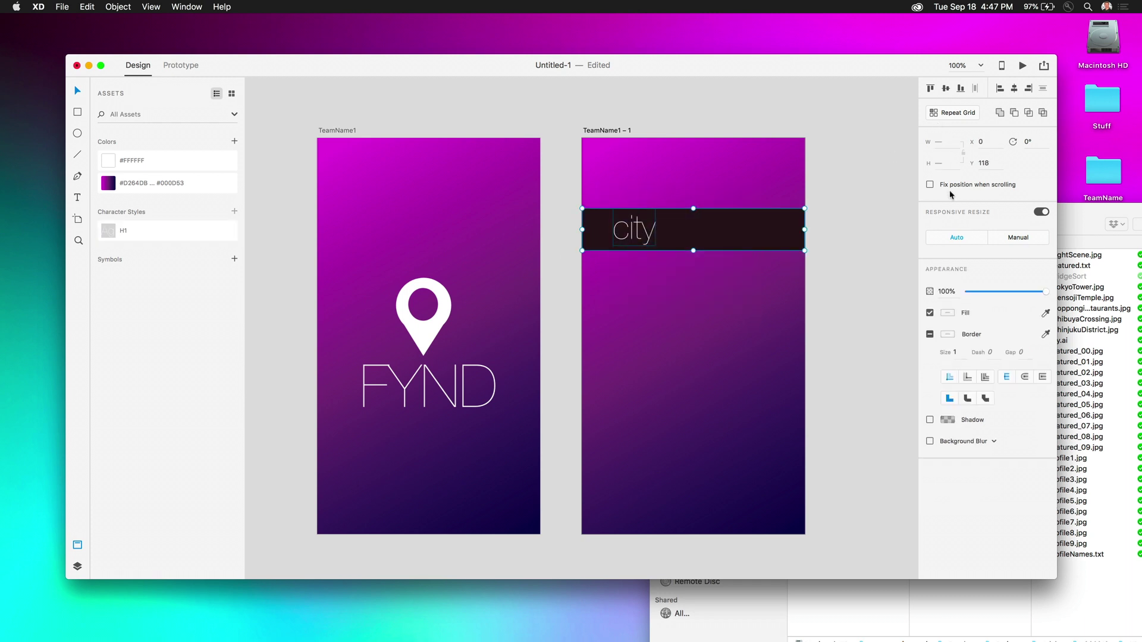
Step: Repeat the city band as a grid at Y 0 with 2-pixel row gaps, filling the artboard to its bottom
{"action": "left_click", "coordinate": [958, 113]}
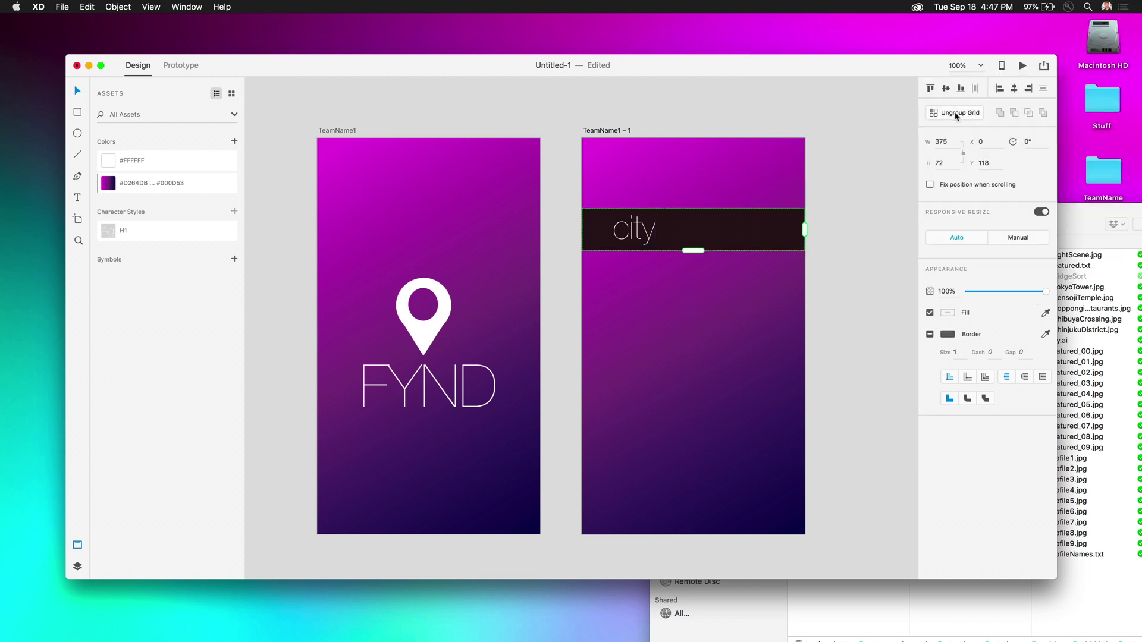
{"action": "left_click_drag", "start_coordinate": [693, 251], "coordinate": [695, 542]}
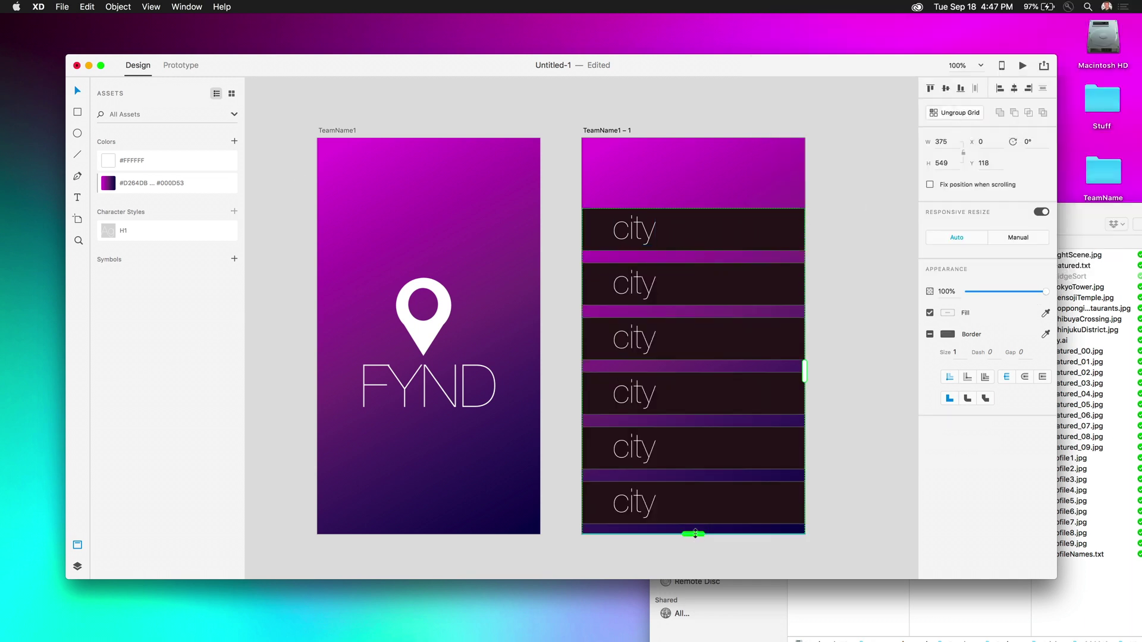
{"action": "left_click_drag", "start_coordinate": [632, 241], "coordinate": [712, 196]}
{"action": "left_click_drag", "start_coordinate": [689, 489], "coordinate": [691, 539]}
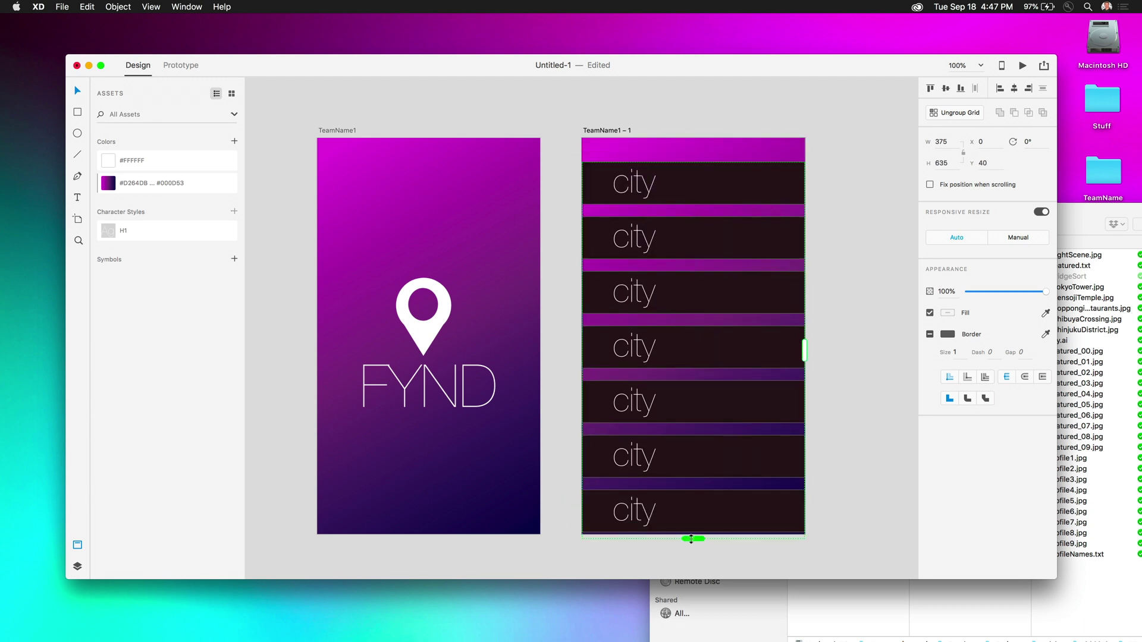
{"action": "mouse_move", "coordinate": [656, 206]}
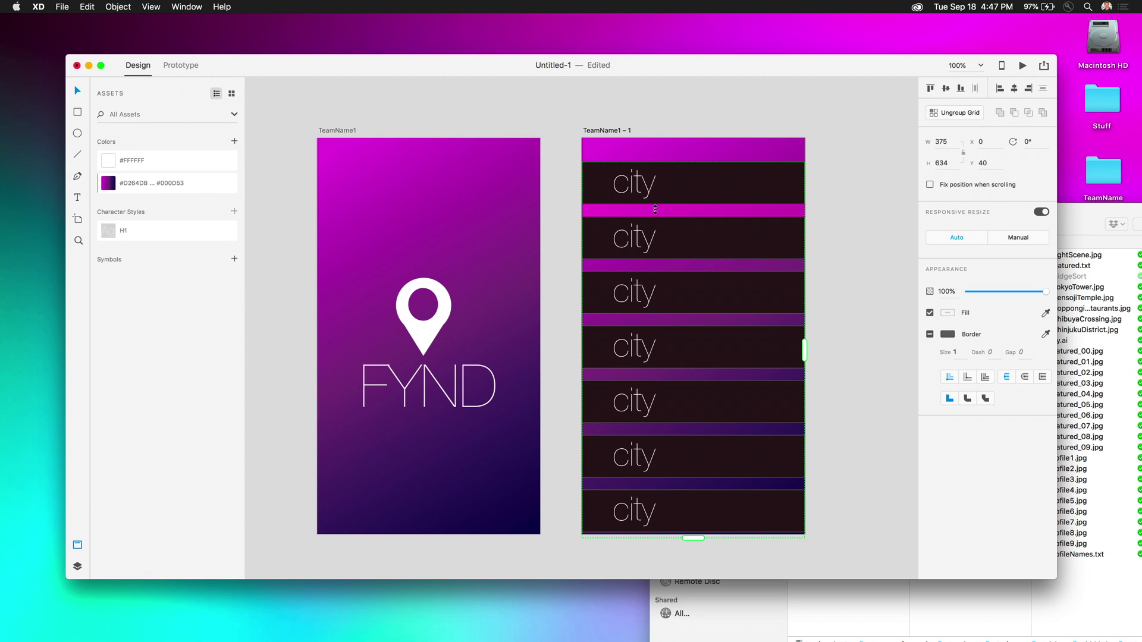
{"action": "left_click_drag", "start_coordinate": [656, 205], "coordinate": [657, 196]}
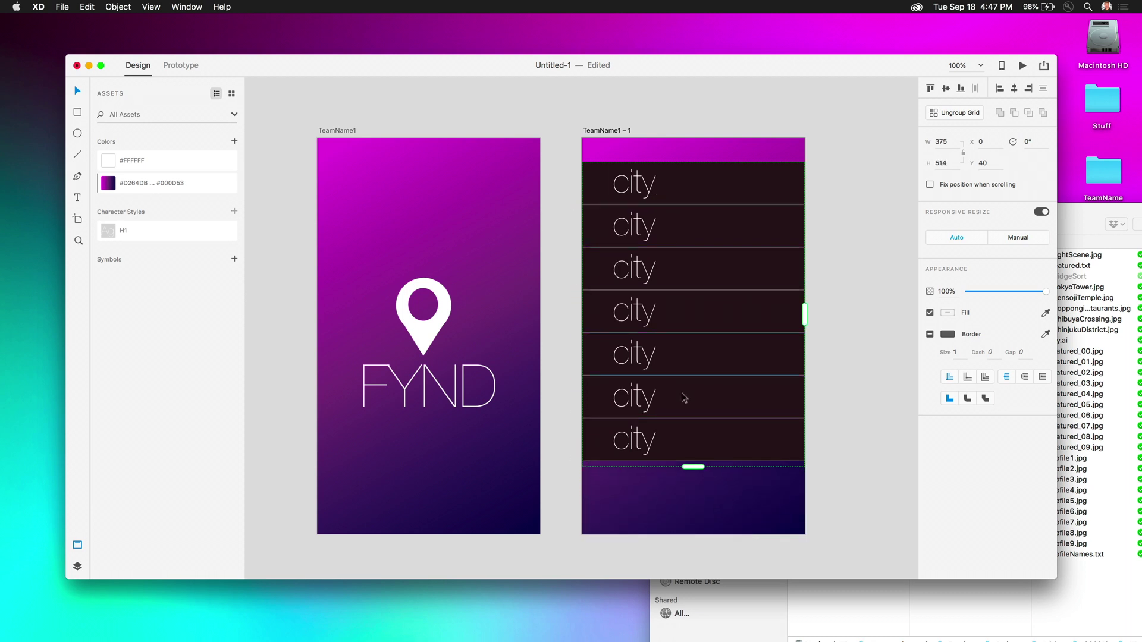
{"action": "left_click_drag", "start_coordinate": [690, 467], "coordinate": [692, 534]}
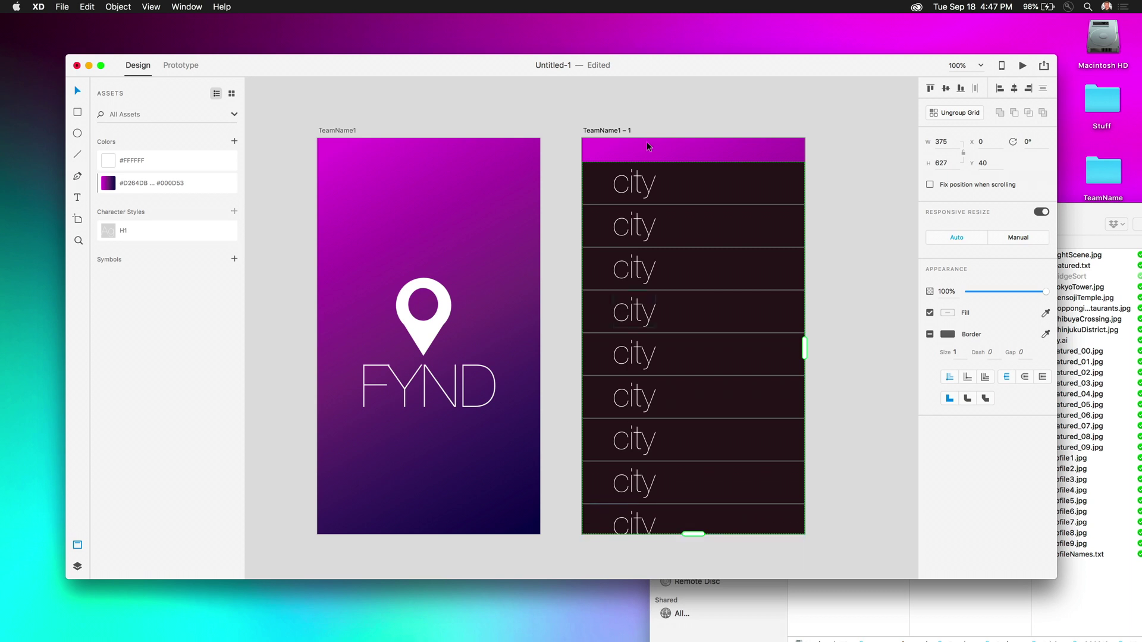
{"action": "left_click", "coordinate": [694, 87]}
Step: Drag Featured_00.jpg through Featured_09.jpg from Finder onto the repeat grid's row rectangle
{"action": "left_click_drag", "start_coordinate": [625, 71], "coordinate": [550, 63]}
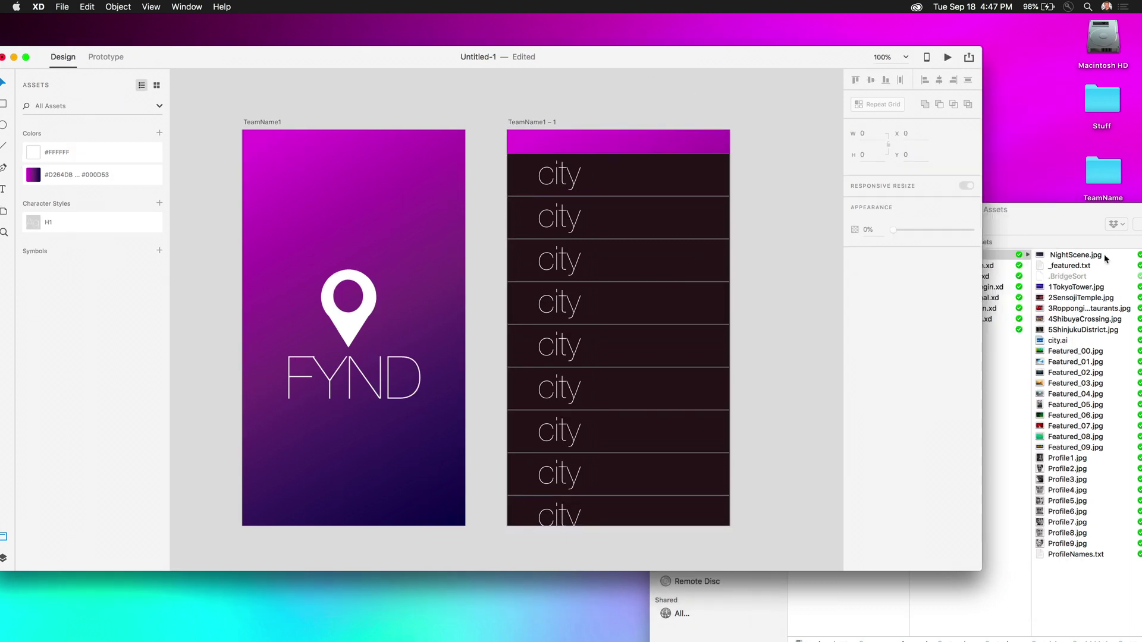
{"action": "left_click", "coordinate": [1049, 349]}
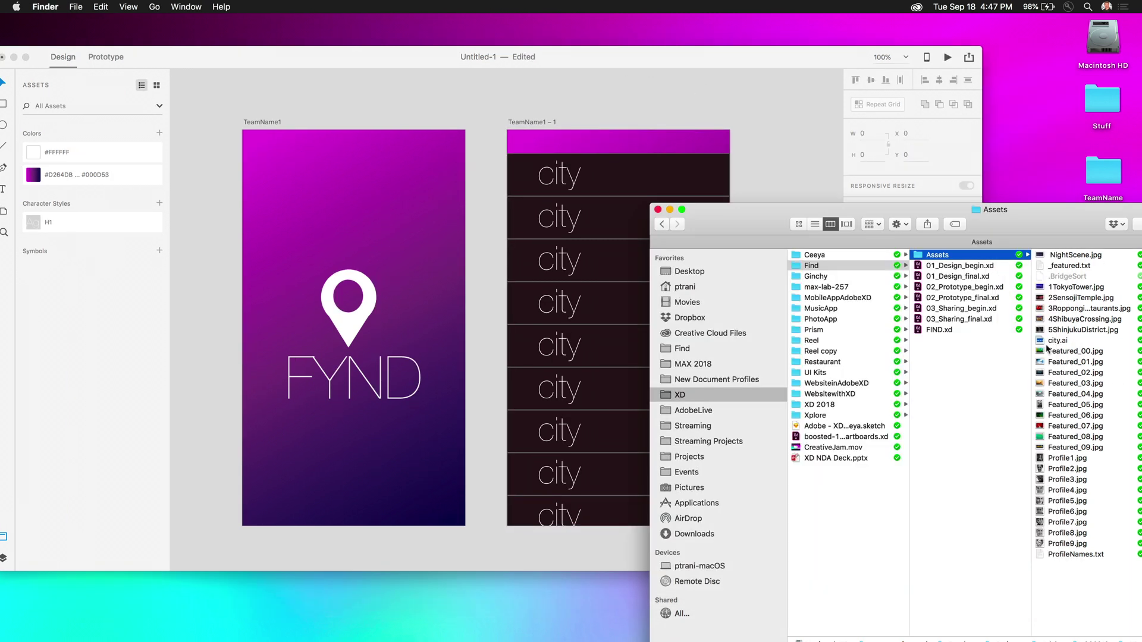
{"action": "left_click", "coordinate": [1051, 355]}
{"action": "left_click", "coordinate": [1063, 447], "text": "shift"}
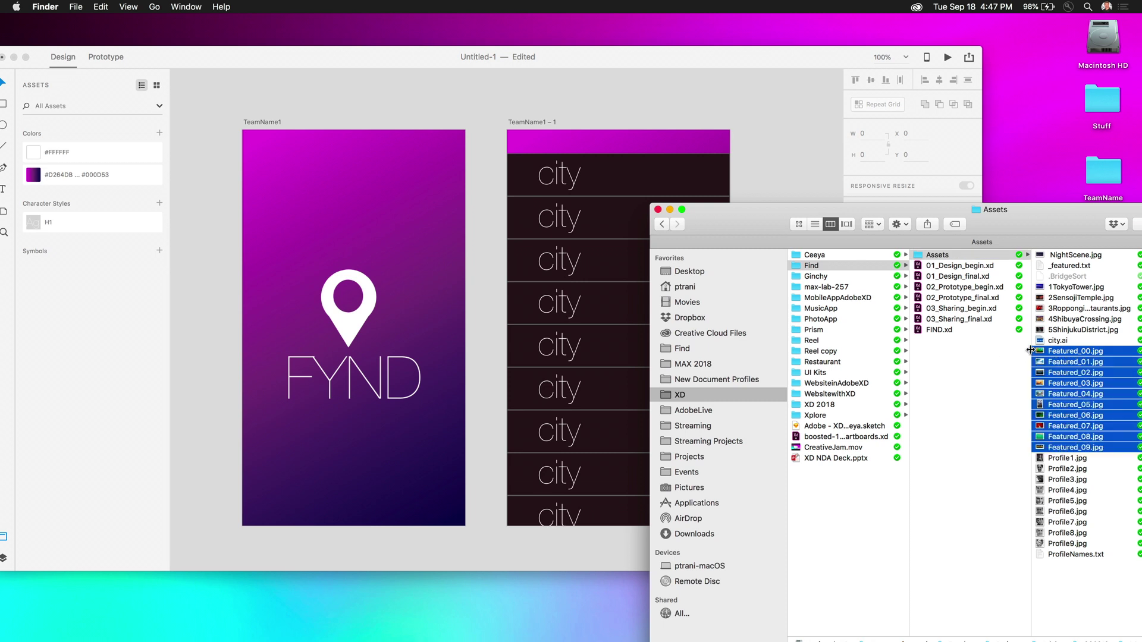
{"action": "left_click_drag", "start_coordinate": [1071, 398], "coordinate": [632, 168]}
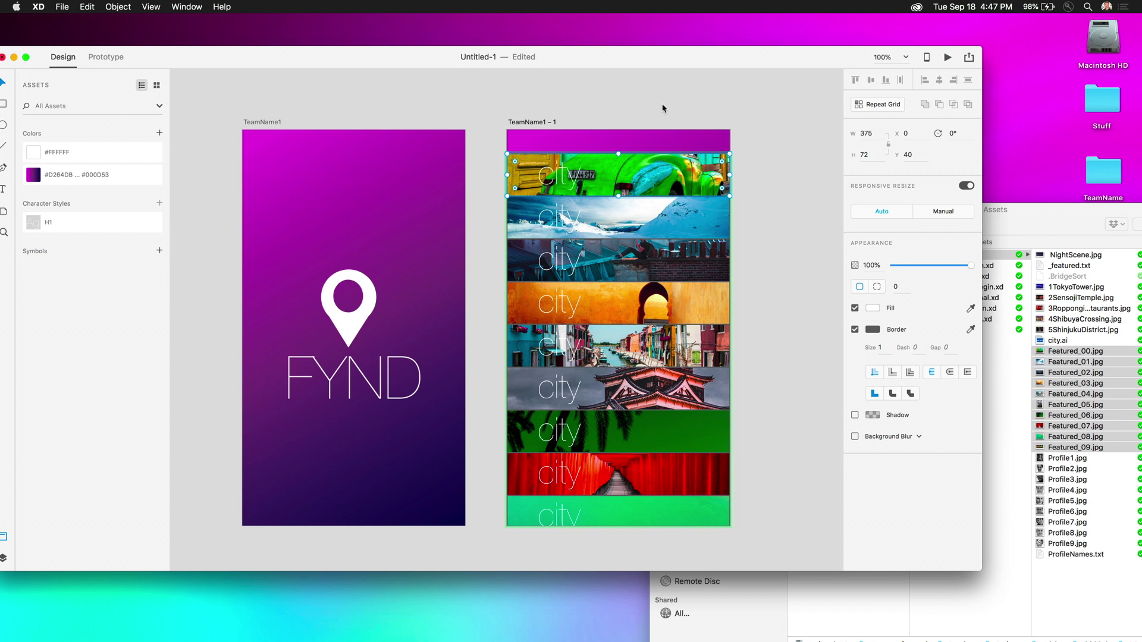
Step: Centre the city labels in their rows and give them a black 0/3/6 drop shadow
{"action": "key", "text": "Escape"}
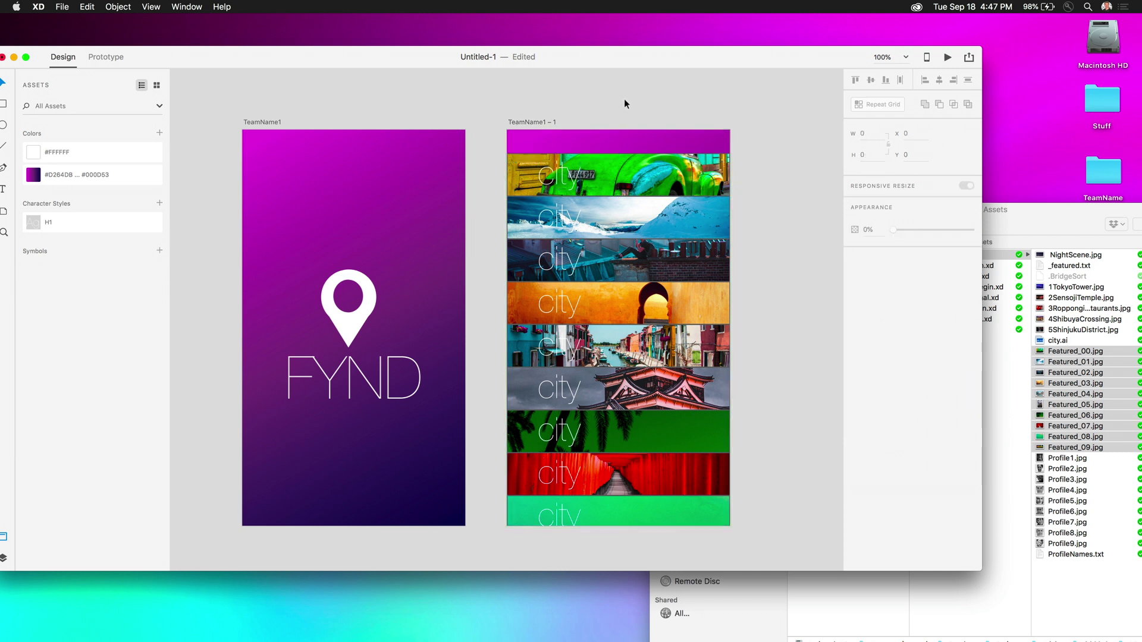
{"action": "double_click", "coordinate": [559, 182]}
{"action": "left_click_drag", "start_coordinate": [559, 182], "coordinate": [619, 182]}
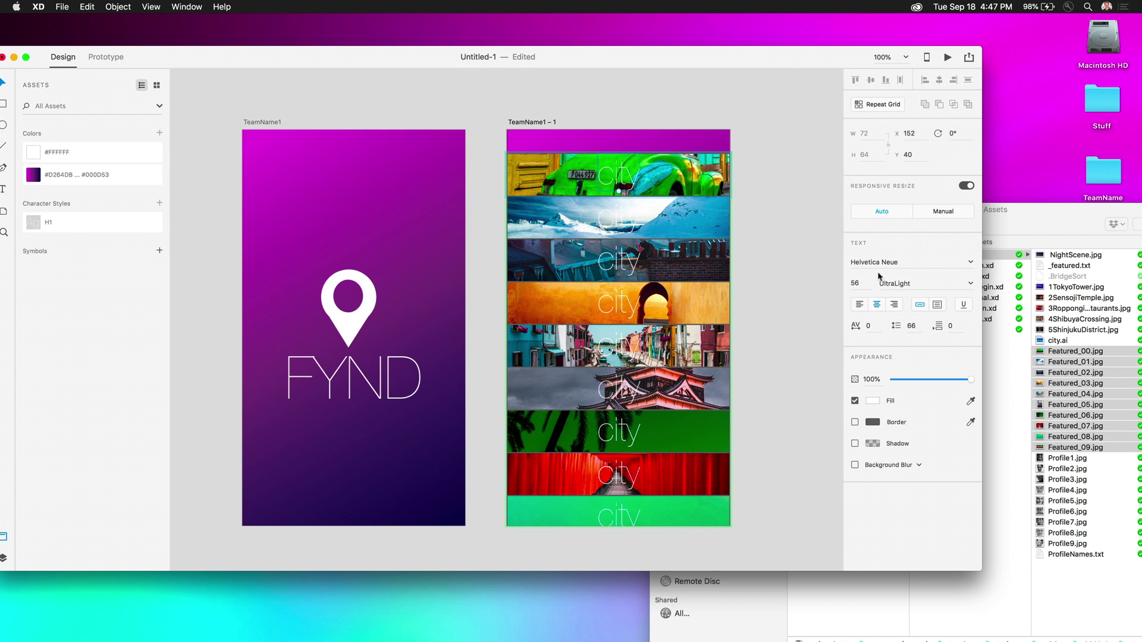
{"action": "left_click", "coordinate": [855, 444]}
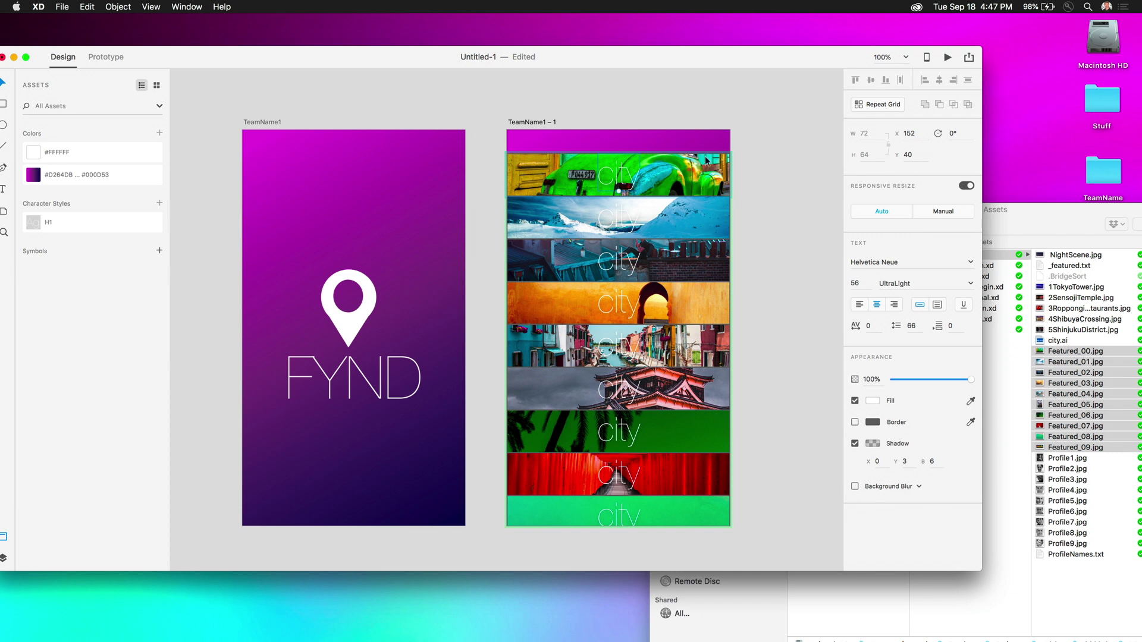
{"action": "left_click", "coordinate": [873, 443]}
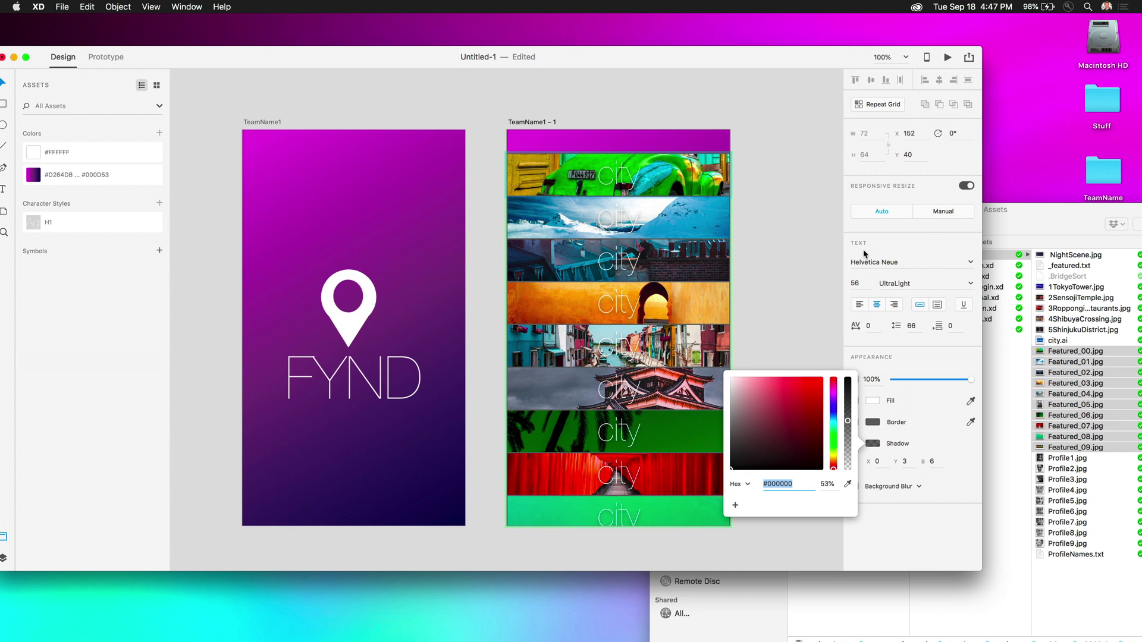
{"action": "left_click", "coordinate": [652, 123]}
Step: Set the row photos to 37% opacity so the gradient tints them purple
{"action": "left_click", "coordinate": [664, 173]}
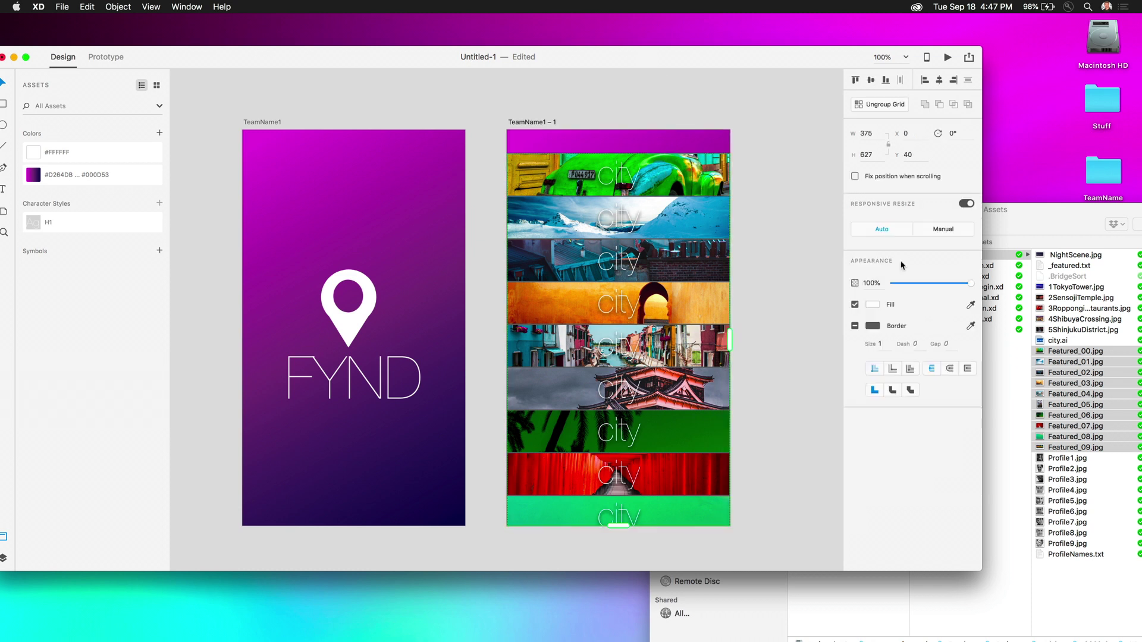
{"action": "double_click", "coordinate": [688, 177]}
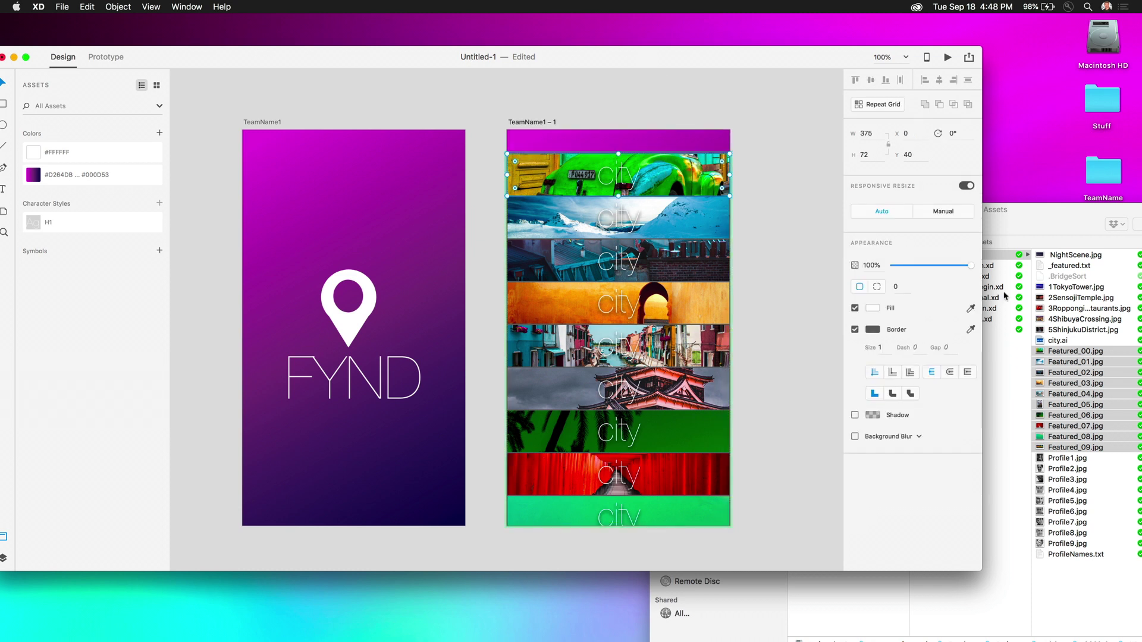
{"action": "left_click_drag", "start_coordinate": [973, 270], "coordinate": [924, 268]}
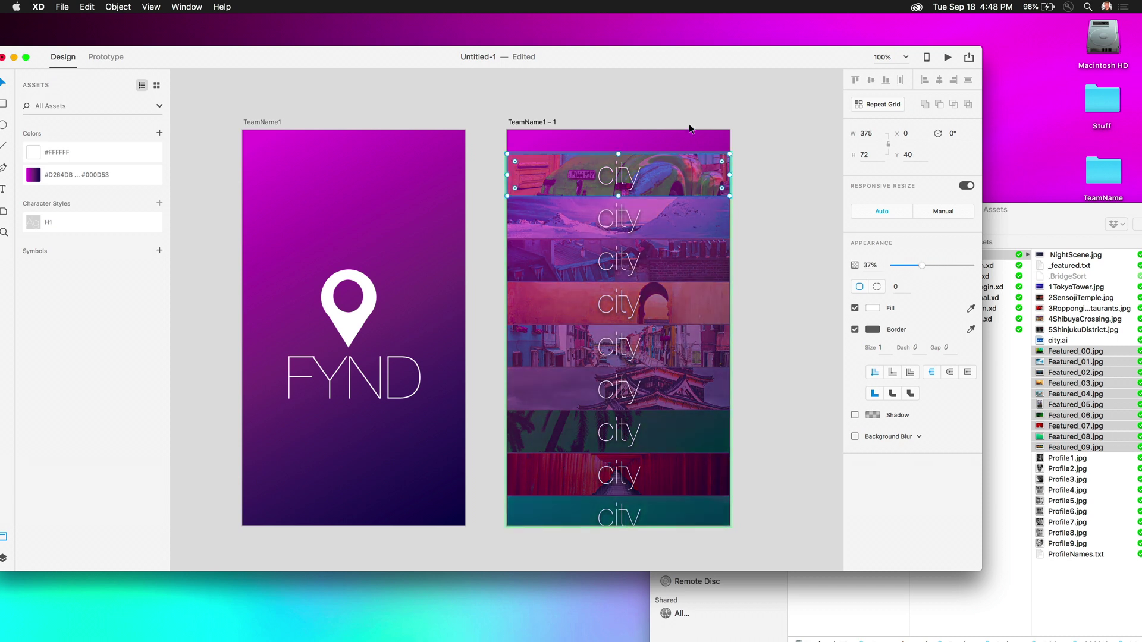
Step: Preview _featured.txt, then drop it on the grid labels to show Cuba, Aspen, Prague and the other cities
{"action": "left_click", "coordinate": [1028, 290]}
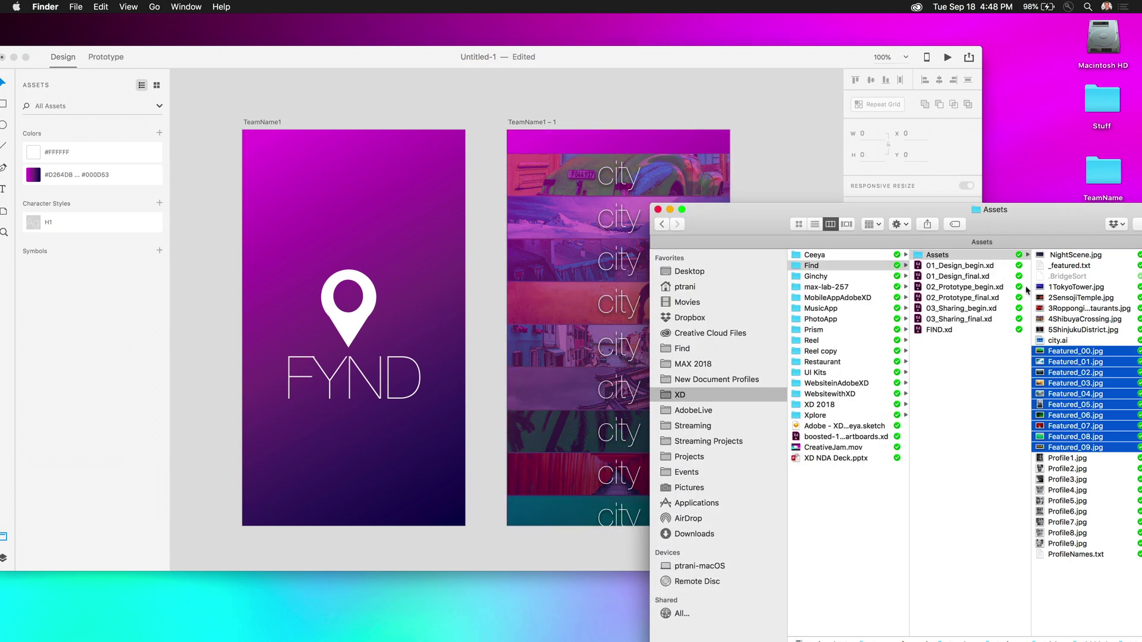
{"action": "left_click", "coordinate": [1043, 268]}
{"action": "key", "text": "space"}
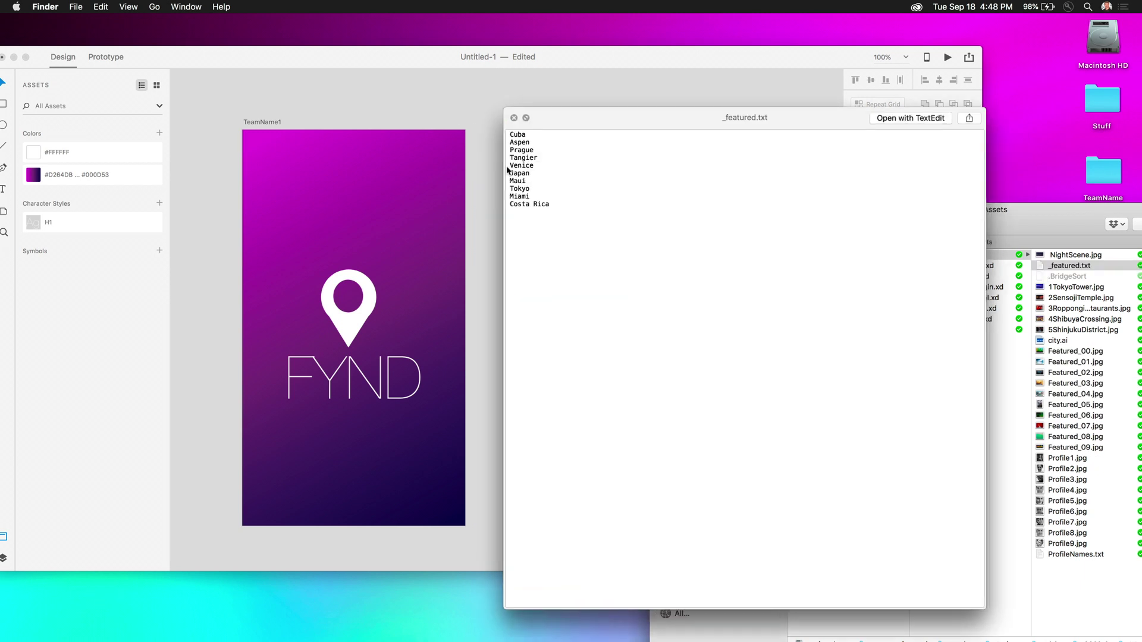
{"action": "left_click", "coordinate": [514, 118]}
{"action": "left_click_drag", "start_coordinate": [1054, 267], "coordinate": [620, 178]}
{"action": "left_click", "coordinate": [612, 116]}
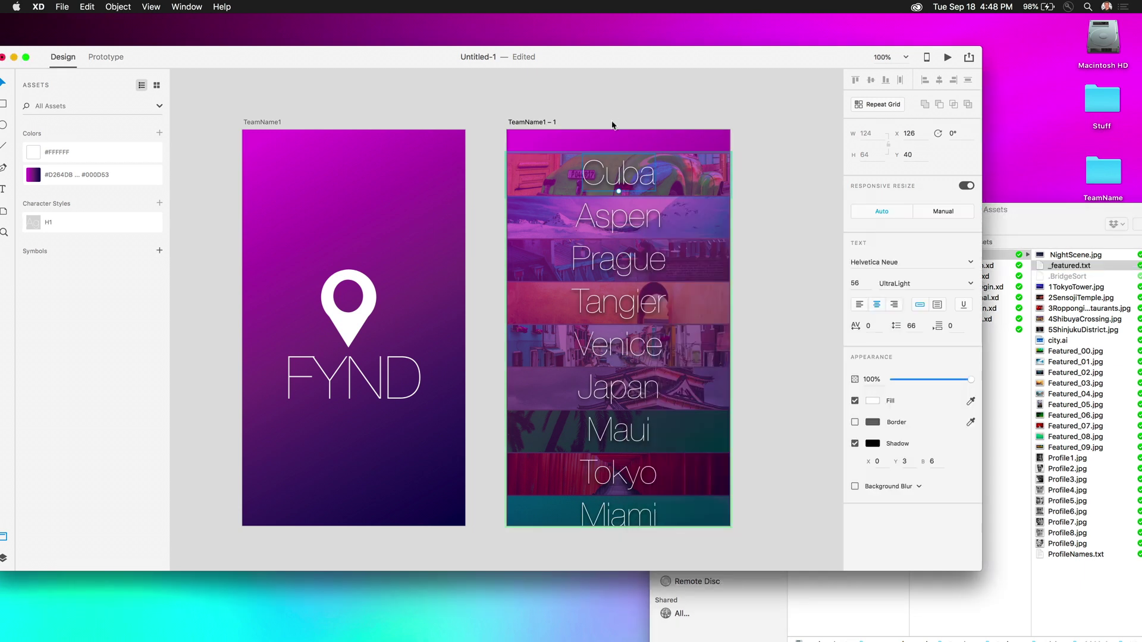
{"action": "left_click", "coordinate": [573, 101]}
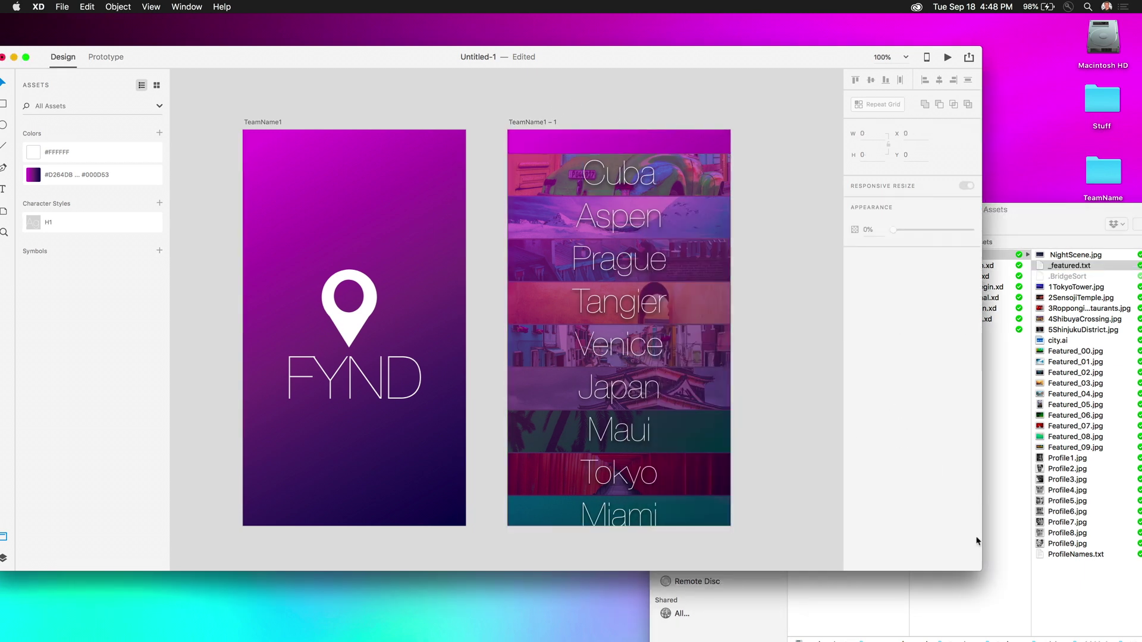
{"action": "left_click", "coordinate": [1028, 461]}
Step: Close Finder, enlarge the XD window, and rename the second artboard TeamName2
{"action": "left_click", "coordinate": [658, 210]}
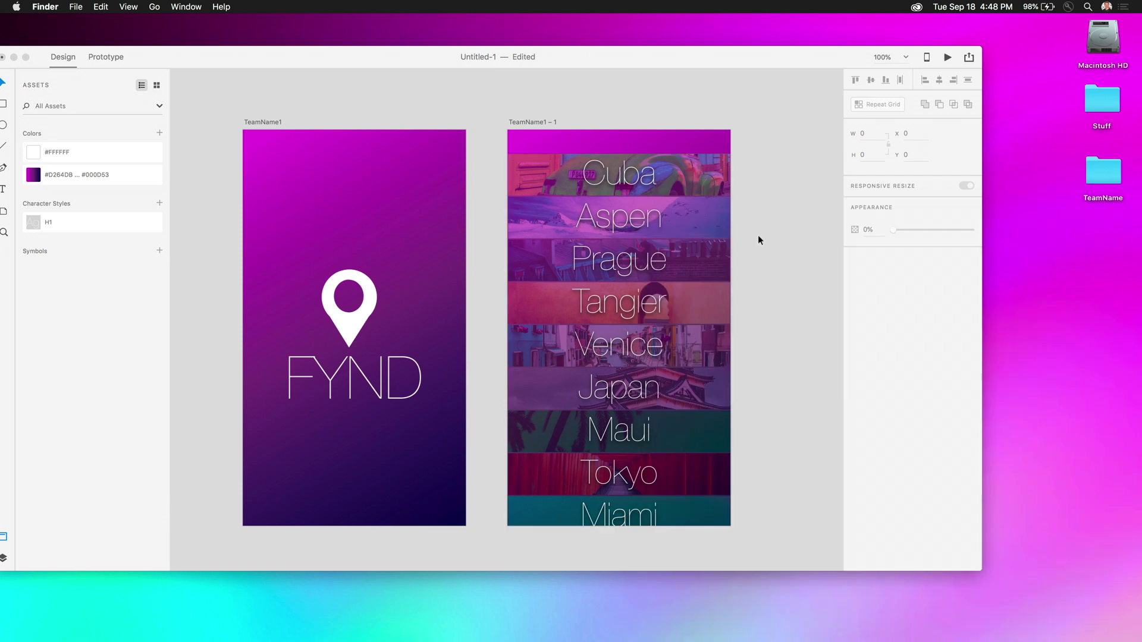
{"action": "left_click", "coordinate": [974, 564]}
{"action": "left_click_drag", "start_coordinate": [979, 567], "coordinate": [1124, 619]}
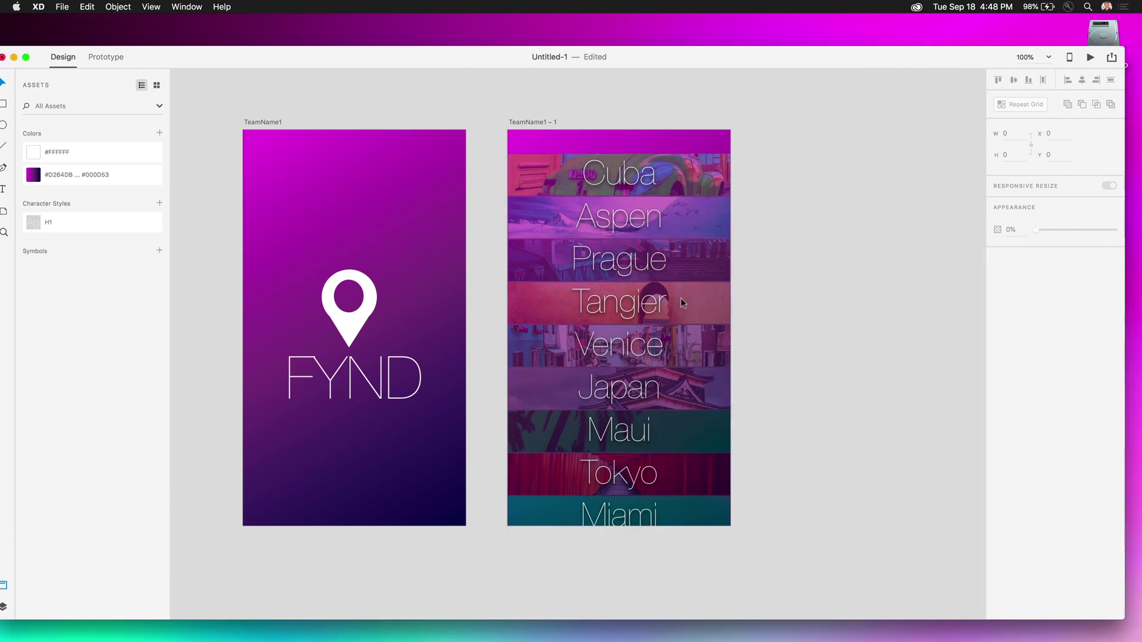
{"action": "left_click_drag", "start_coordinate": [475, 100], "coordinate": [470, 72]}
{"action": "left_click", "coordinate": [535, 94]}
{"action": "key", "text": "BackSpace"}
{"action": "key", "text": "BackSpace"}
{"action": "key", "text": "BackSpace"}
{"action": "key", "text": "BackSpace"}
{"action": "key", "text": "BackSpace"}
{"action": "type", "text": "2"}
{"action": "key", "text": "Return"}
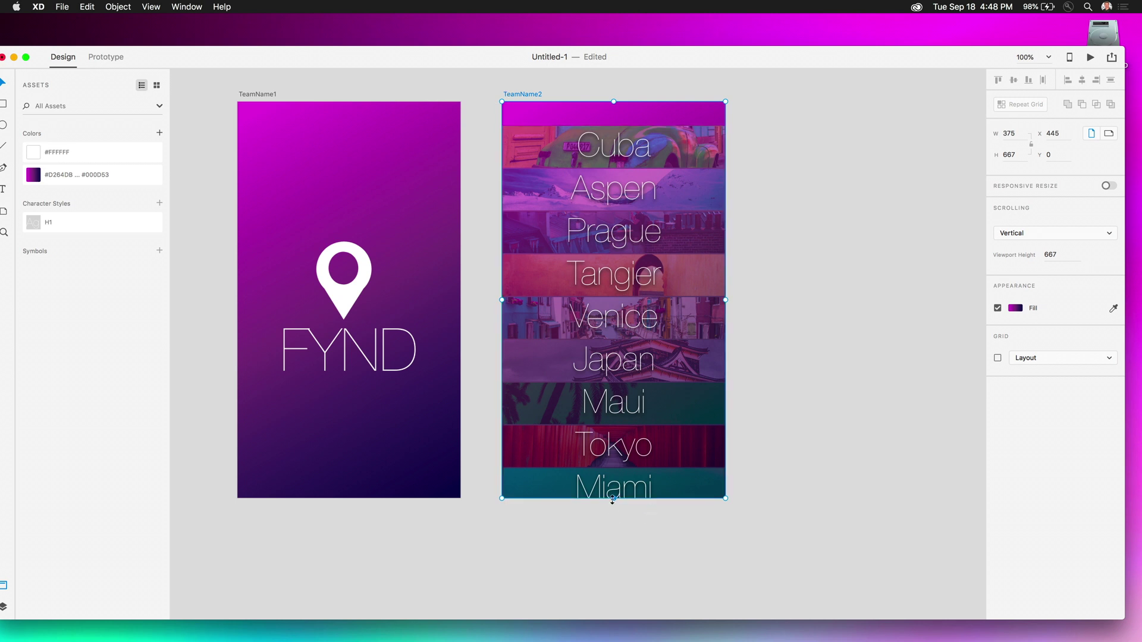
Step: Lengthen the TeamName2 artboard to 1049 tall and extend the city grid with more rows
{"action": "left_click_drag", "start_coordinate": [612, 500], "coordinate": [604, 610]}
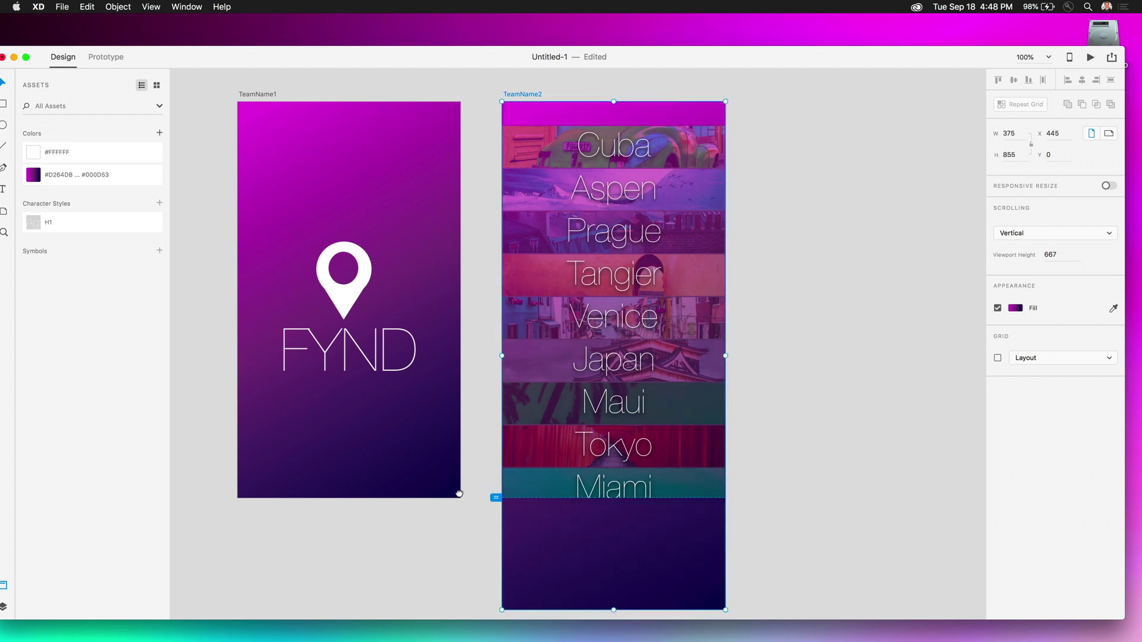
{"action": "scroll", "coordinate": [601, 459], "scroll_direction": "down", "scroll_amount": 5}
{"action": "left_click_drag", "start_coordinate": [610, 465], "coordinate": [599, 579]}
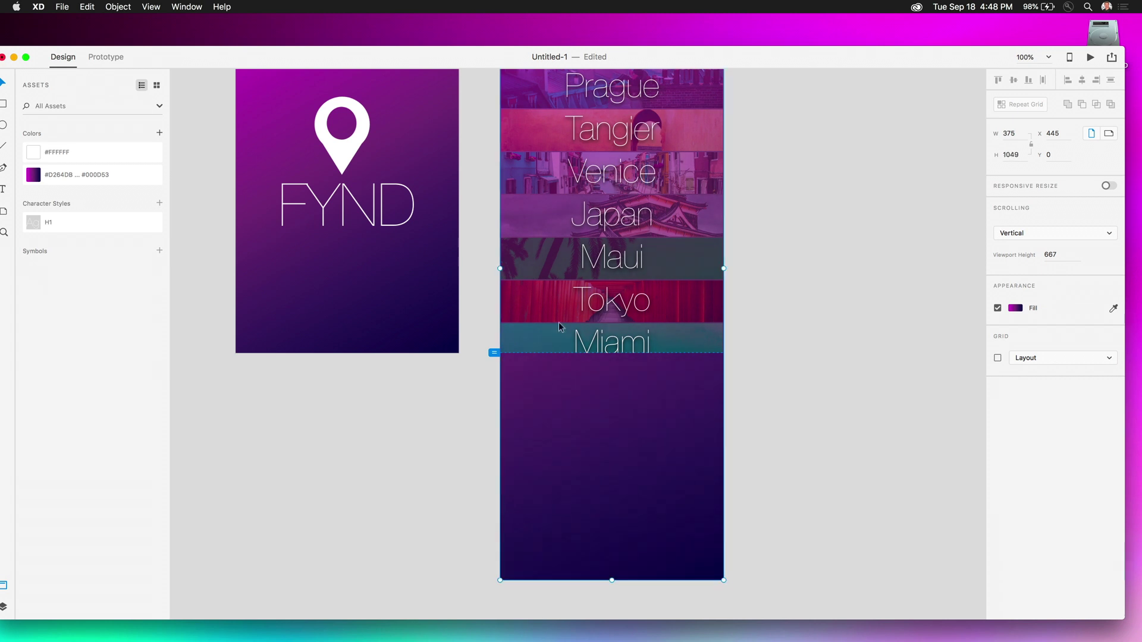
{"action": "left_click", "coordinate": [609, 351]}
{"action": "left_click_drag", "start_coordinate": [609, 463], "coordinate": [603, 580]}
{"action": "left_click", "coordinate": [473, 118]}
{"action": "left_click_drag", "start_coordinate": [474, 118], "coordinate": [468, 260]}
Step: Preview TeamName2 and scroll its city list up and down
{"action": "left_click", "coordinate": [507, 102]}
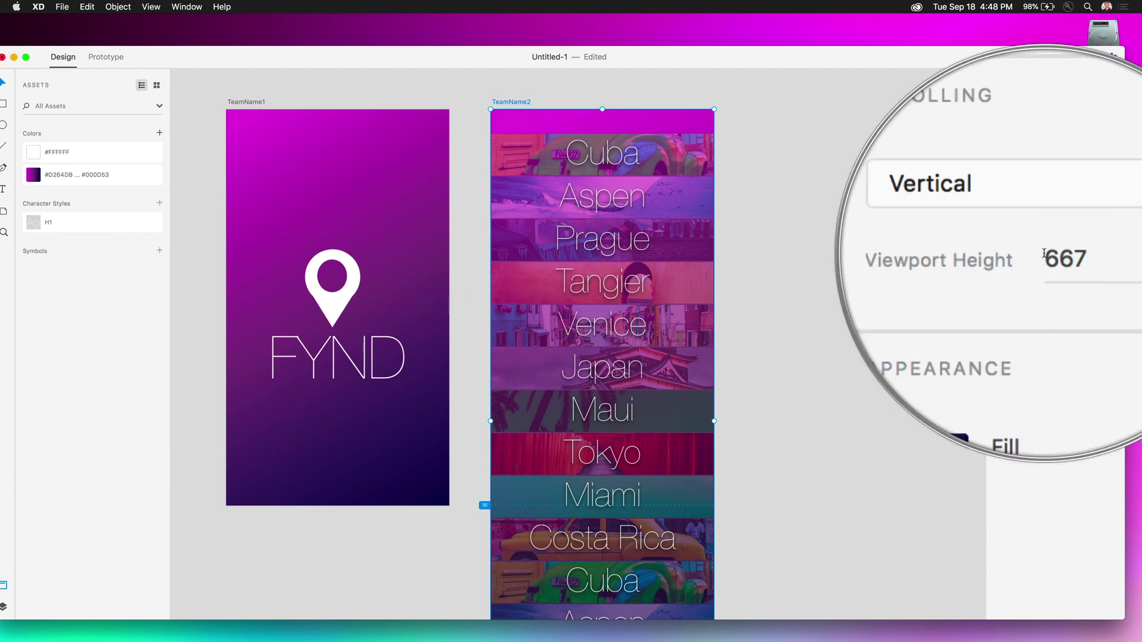
{"action": "left_click", "coordinate": [593, 107]}
{"action": "left_click", "coordinate": [510, 105]}
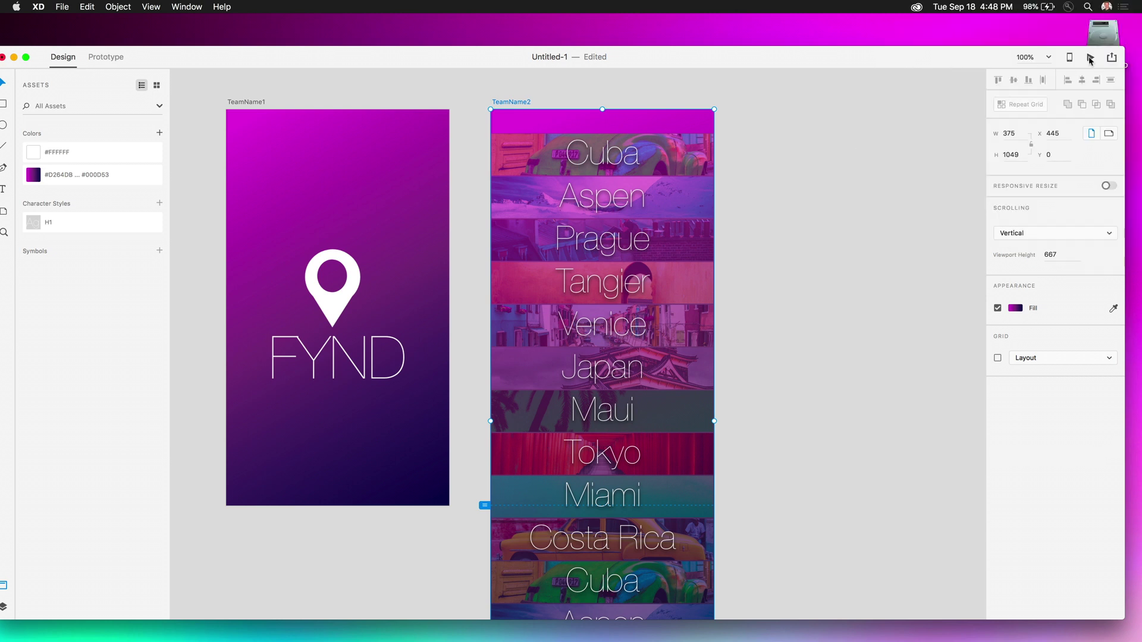
{"action": "left_click", "coordinate": [1090, 58]}
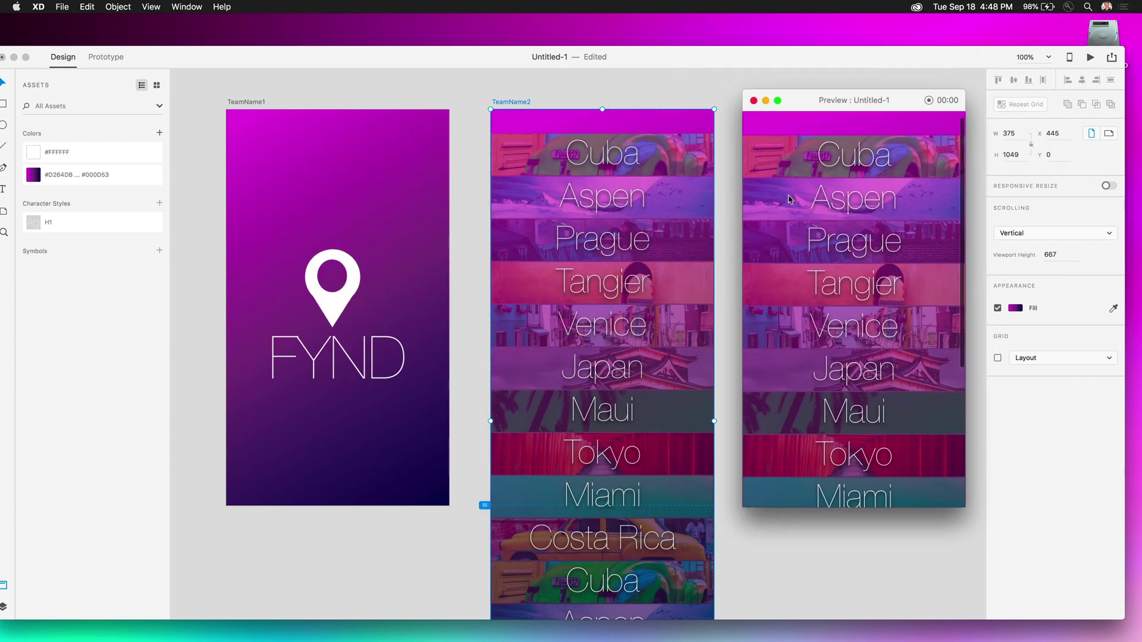
{"action": "scroll", "coordinate": [790, 200], "scroll_direction": "down", "scroll_amount": 5}
{"action": "scroll", "coordinate": [790, 200], "scroll_direction": "up", "scroll_amount": 5}
{"action": "scroll", "coordinate": [790, 201], "scroll_direction": "down", "scroll_amount": 3}
{"action": "scroll", "coordinate": [792, 203], "scroll_direction": "up", "scroll_amount": 1}
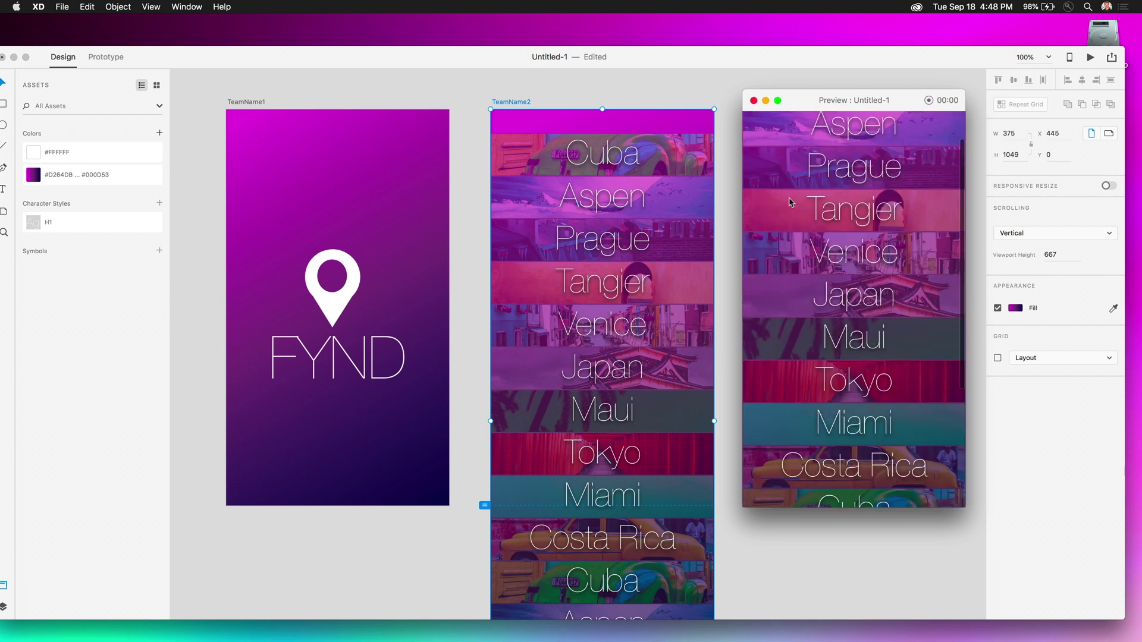
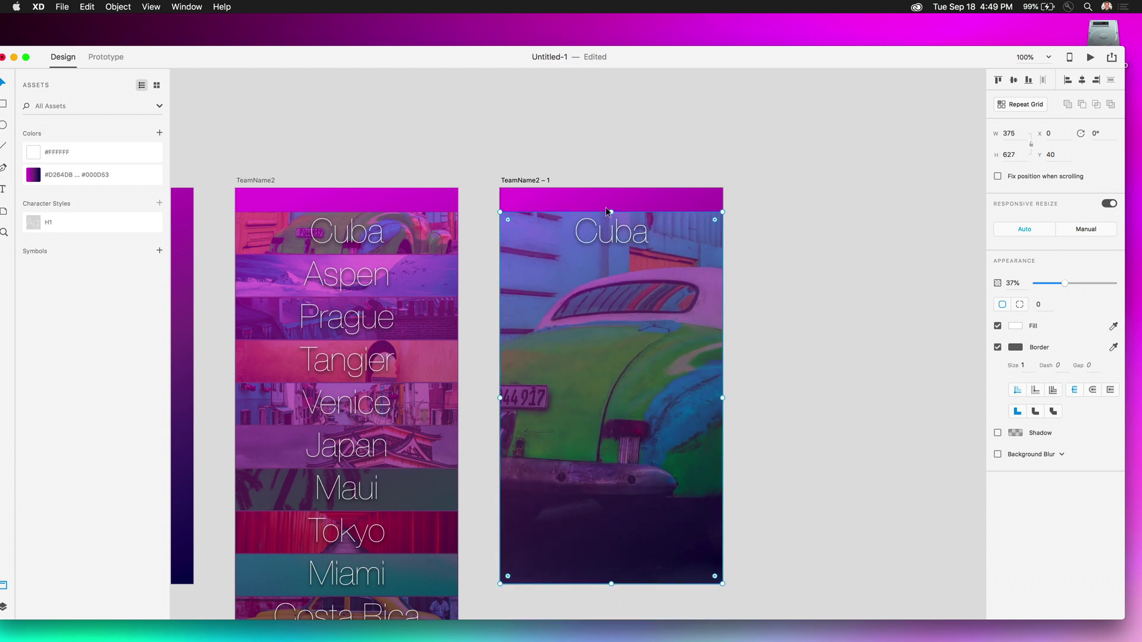
Step: Move the Cuba title to the artboard's middle and set the car photo to 100% opacity
{"action": "left_click", "coordinate": [600, 249]}
{"action": "left_click_drag", "start_coordinate": [600, 240], "coordinate": [600, 414]}
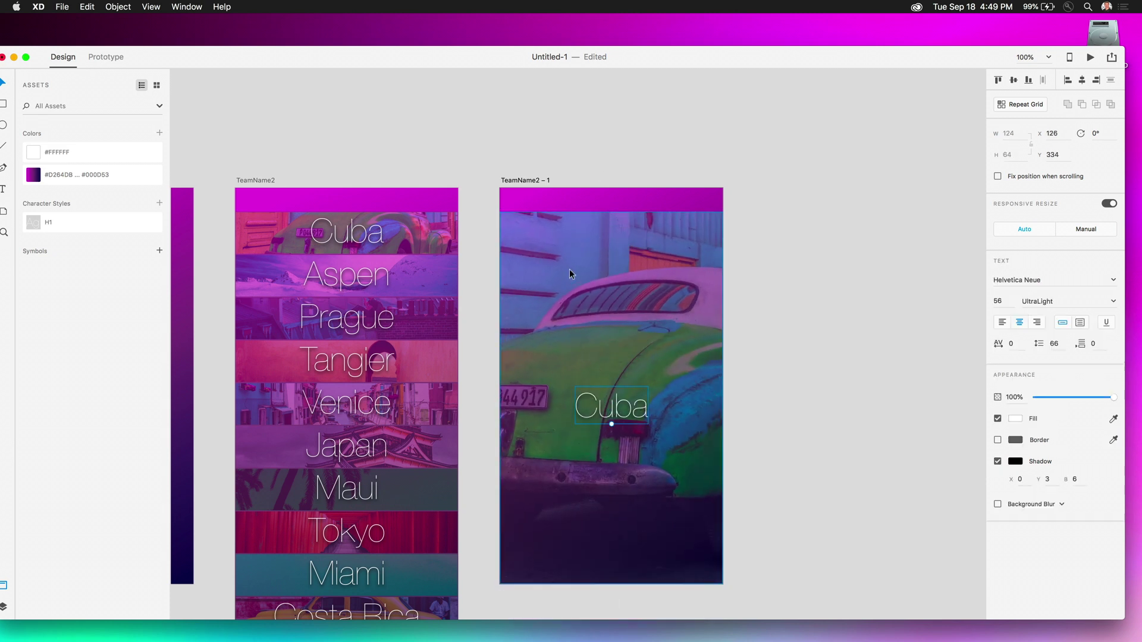
{"action": "left_click", "coordinate": [604, 290]}
{"action": "left_click_drag", "start_coordinate": [1069, 286], "coordinate": [1115, 285]}
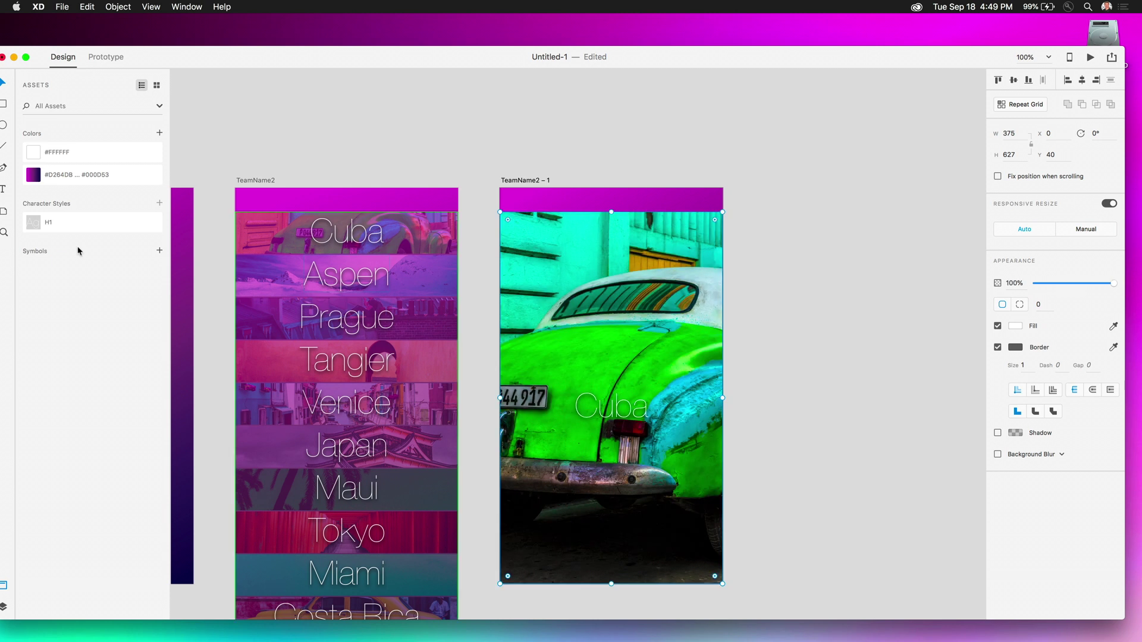
Step: Enlarge the Cuba title to size 128 and draw a 346×216 box over the lower photo
{"action": "left_click", "coordinate": [602, 419]}
{"action": "left_click_drag", "start_coordinate": [574, 423], "coordinate": [529, 435]}
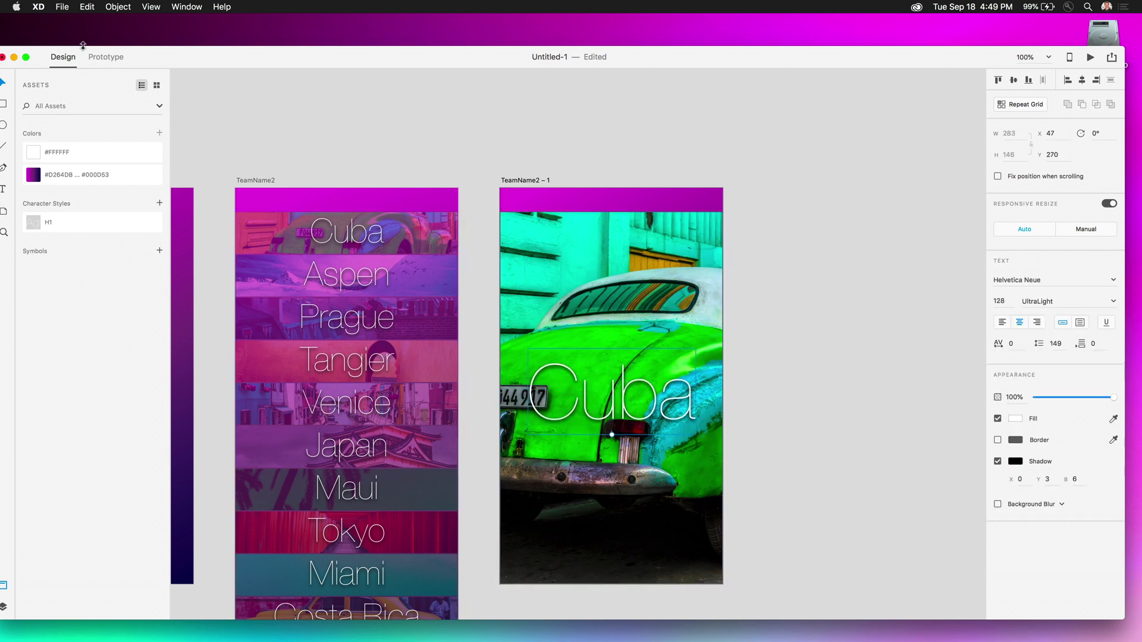
{"action": "left_click_drag", "start_coordinate": [173, 60], "coordinate": [185, 59]}
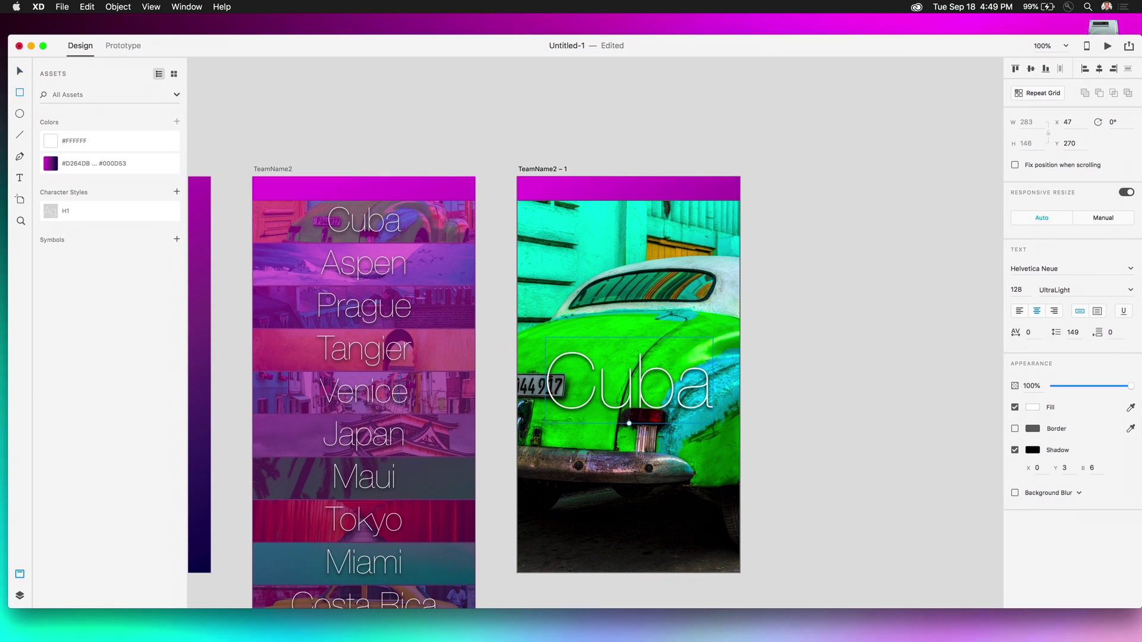
{"action": "left_click_drag", "start_coordinate": [524, 436], "coordinate": [730, 564]}
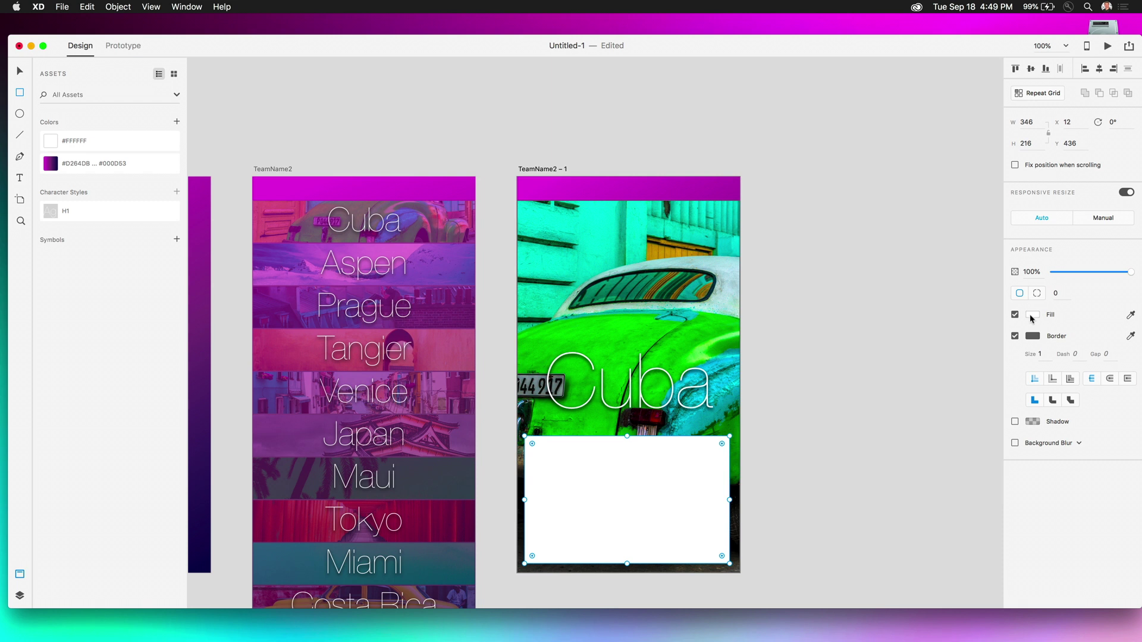
Step: Remove the box's border and fill it with black #000000
{"action": "left_click", "coordinate": [1014, 336]}
{"action": "left_click", "coordinate": [1033, 315]}
{"action": "left_click_drag", "start_coordinate": [970, 286], "coordinate": [890, 348]}
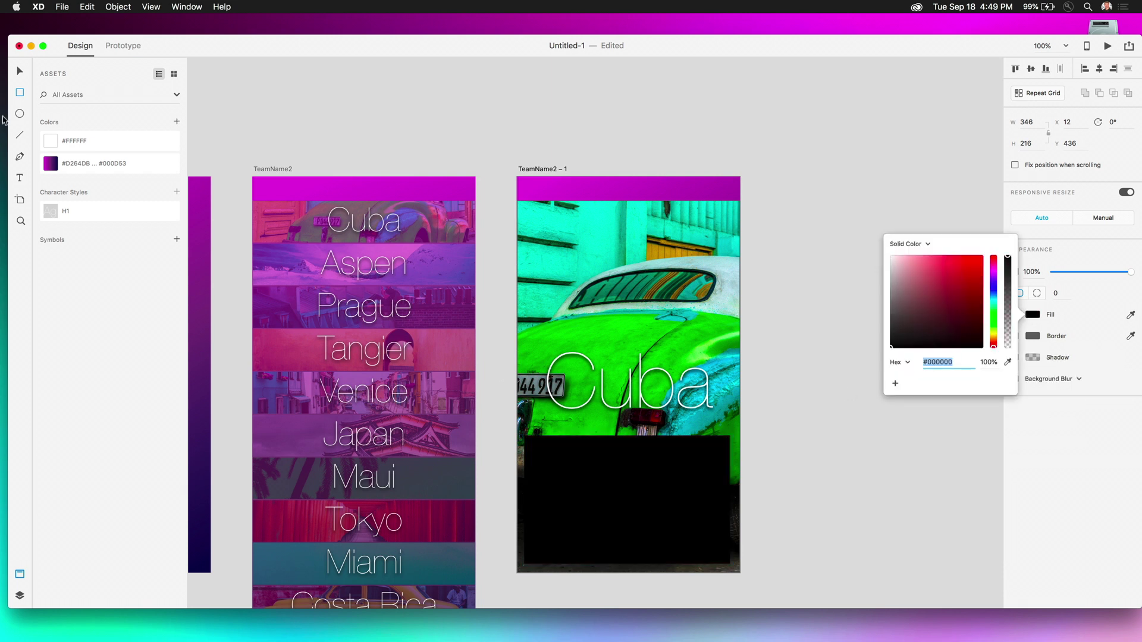
Step: Add an 'ipsum' placeholder text area over the black box and set it to 16 pt
{"action": "left_click", "coordinate": [20, 178]}
{"action": "left_click_drag", "start_coordinate": [538, 448], "coordinate": [711, 544]}
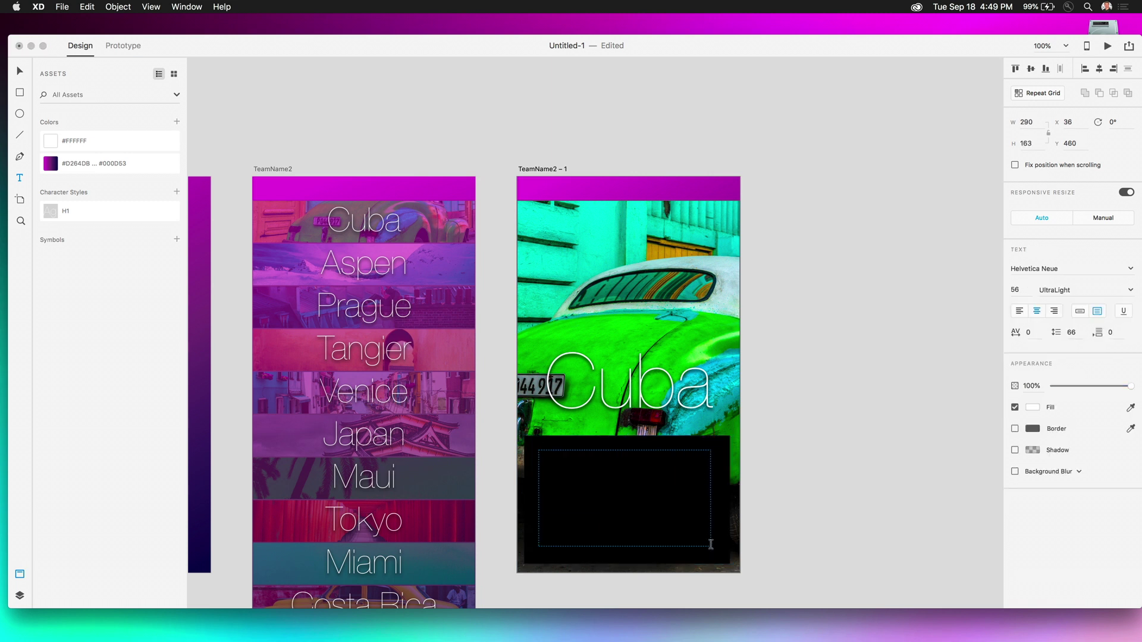
{"action": "type", "text": "ipsum dolor amet flannel direct trade"}
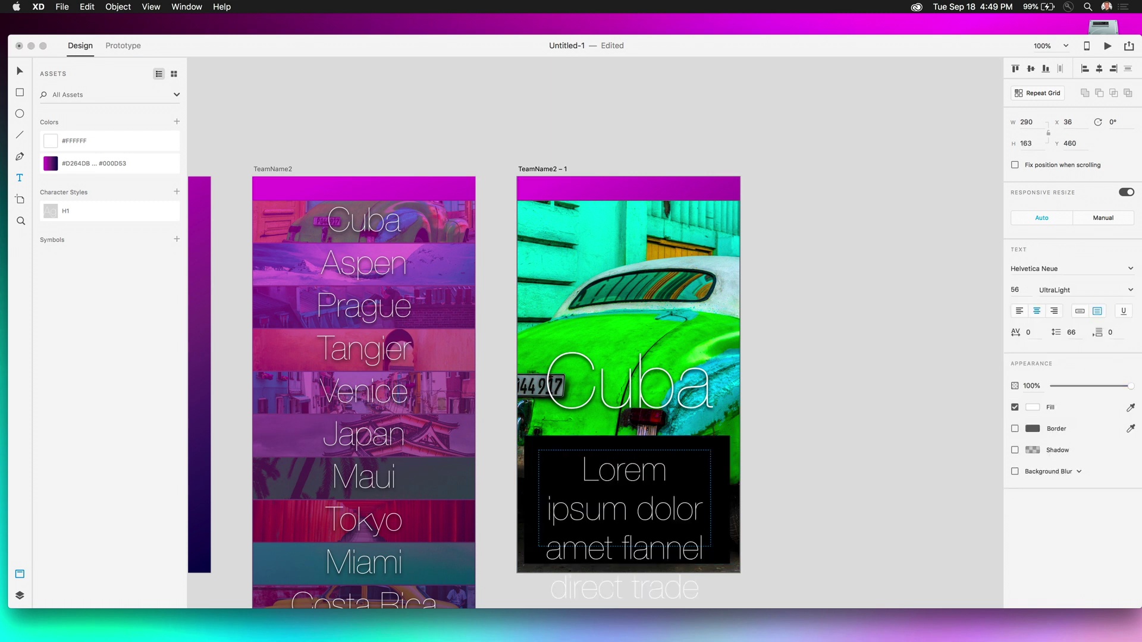
{"action": "key", "text": "super+a"}
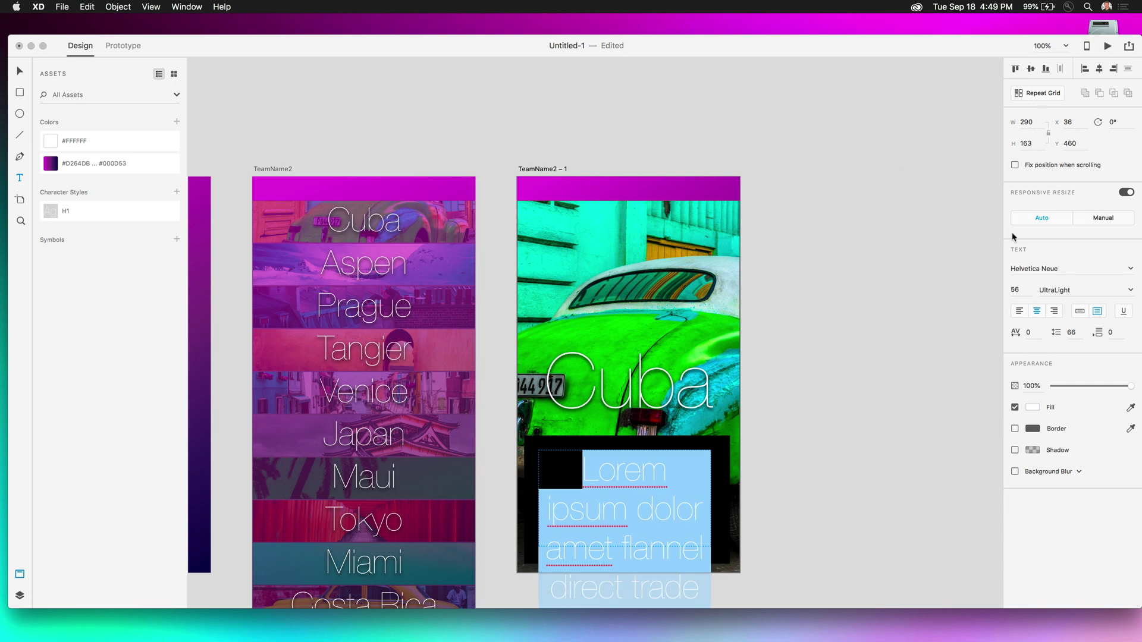
{"action": "left_click", "coordinate": [1024, 292]}
{"action": "type", "text": "16"}
{"action": "key", "text": "Return"}
Step: Left-align the text in Regular weight and save it as a character style
{"action": "left_click", "coordinate": [1018, 312]}
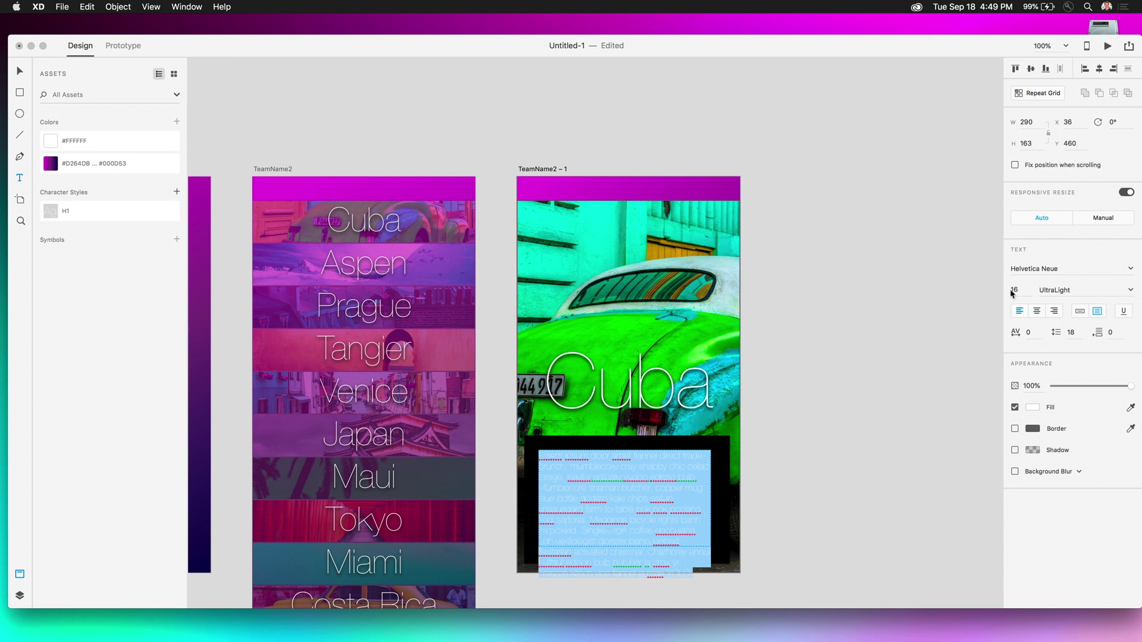
{"action": "left_click", "coordinate": [1131, 291]}
{"action": "left_click", "coordinate": [1062, 303]}
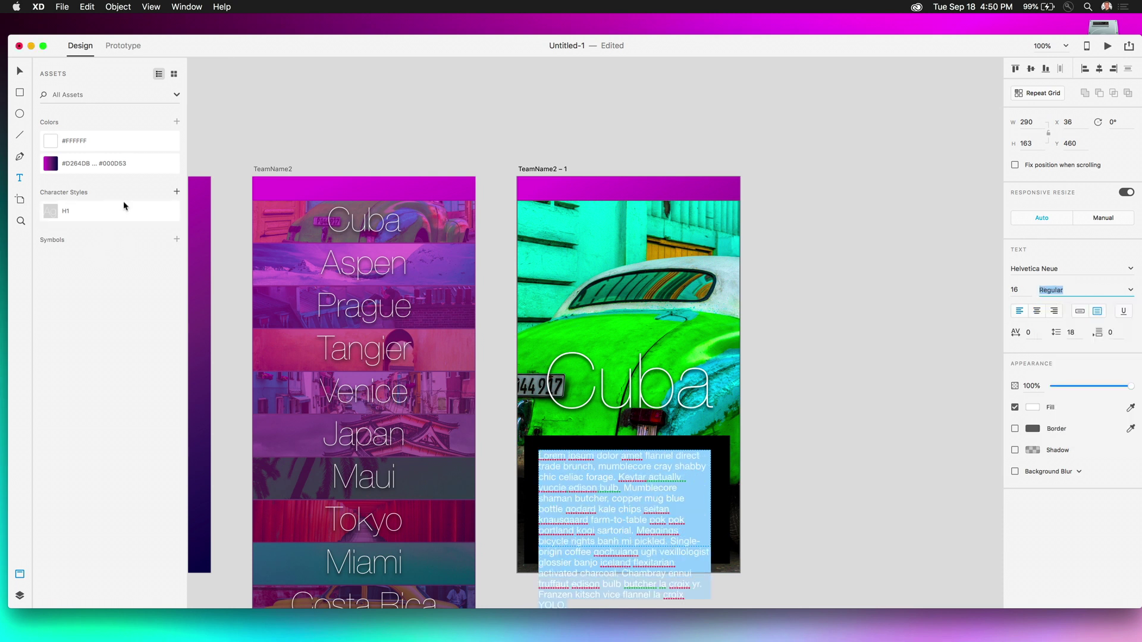
{"action": "left_click", "coordinate": [177, 192]}
{"action": "left_click", "coordinate": [20, 71]}
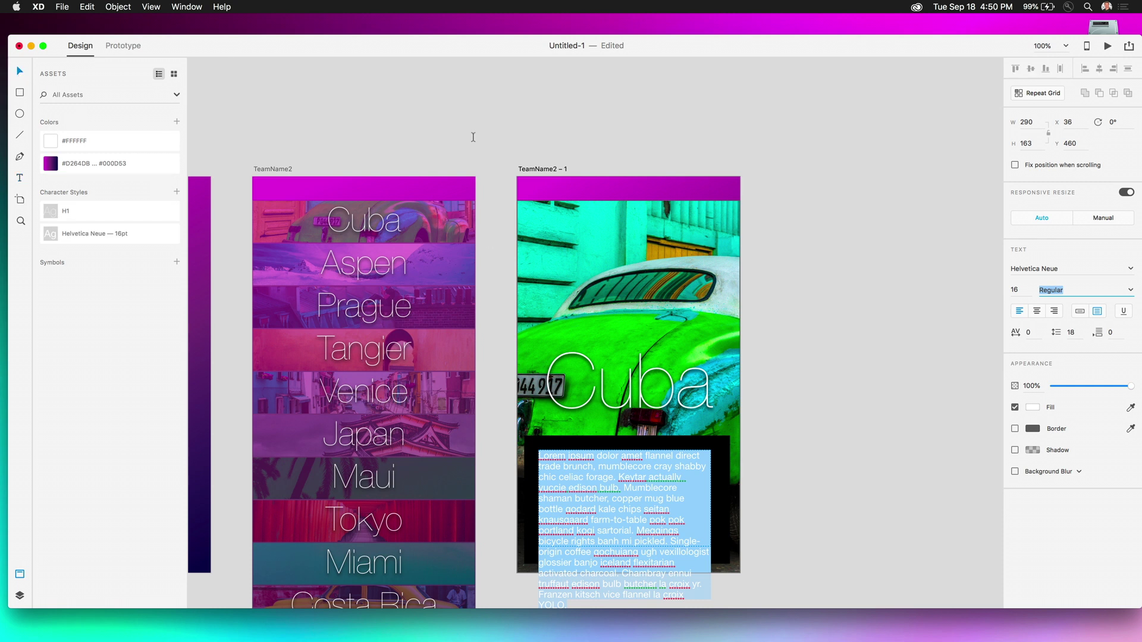
{"action": "key", "text": "Escape"}
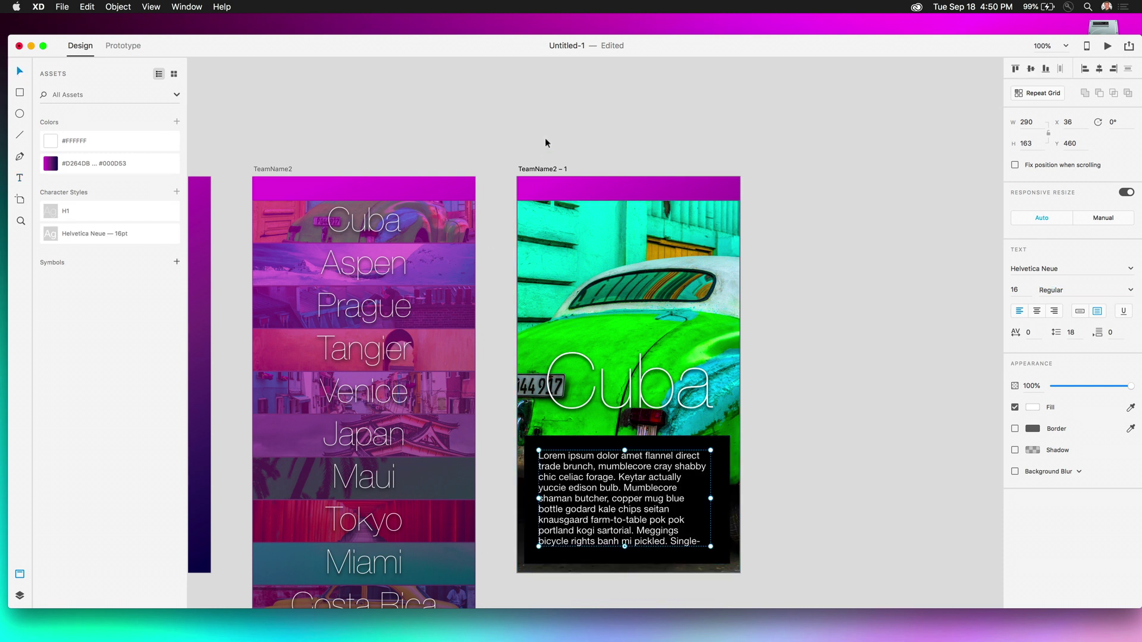
{"action": "left_click", "coordinate": [544, 161]}
{"action": "scroll", "coordinate": [450, 235], "scroll_direction": "up", "scroll_amount": 5}
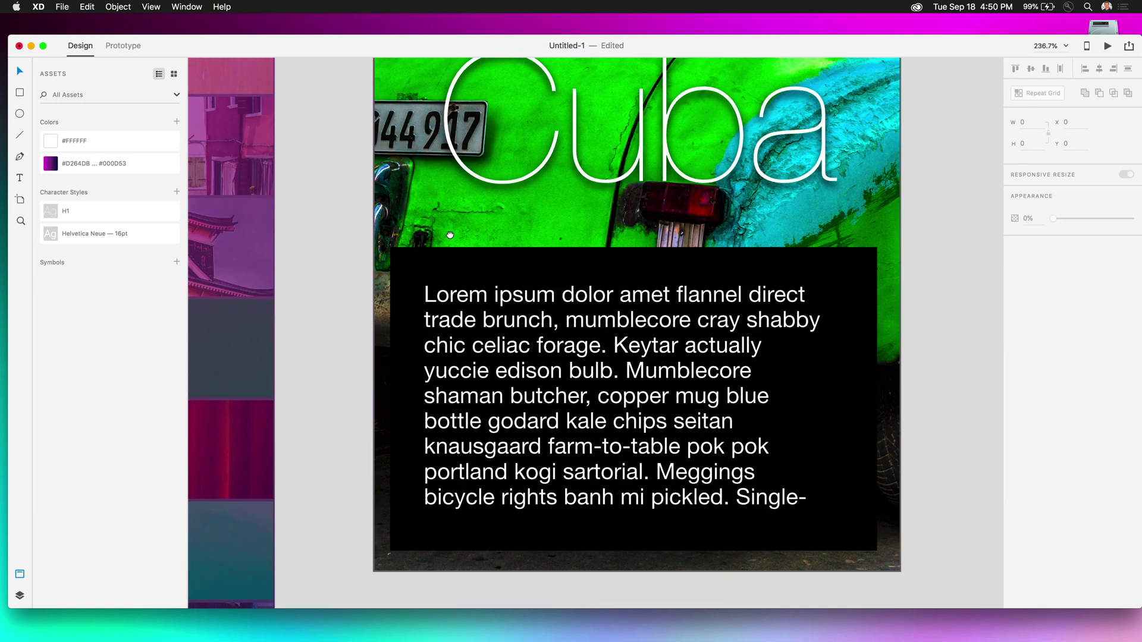
{"action": "scroll", "coordinate": [450, 235], "scroll_direction": "right", "scroll_amount": 3}
{"action": "scroll", "coordinate": [450, 235], "scroll_direction": "down", "scroll_amount": 1}
Step: Give the black box a background blur of 30 with brightness -6, then recentre it
{"action": "left_click", "coordinate": [470, 240]}
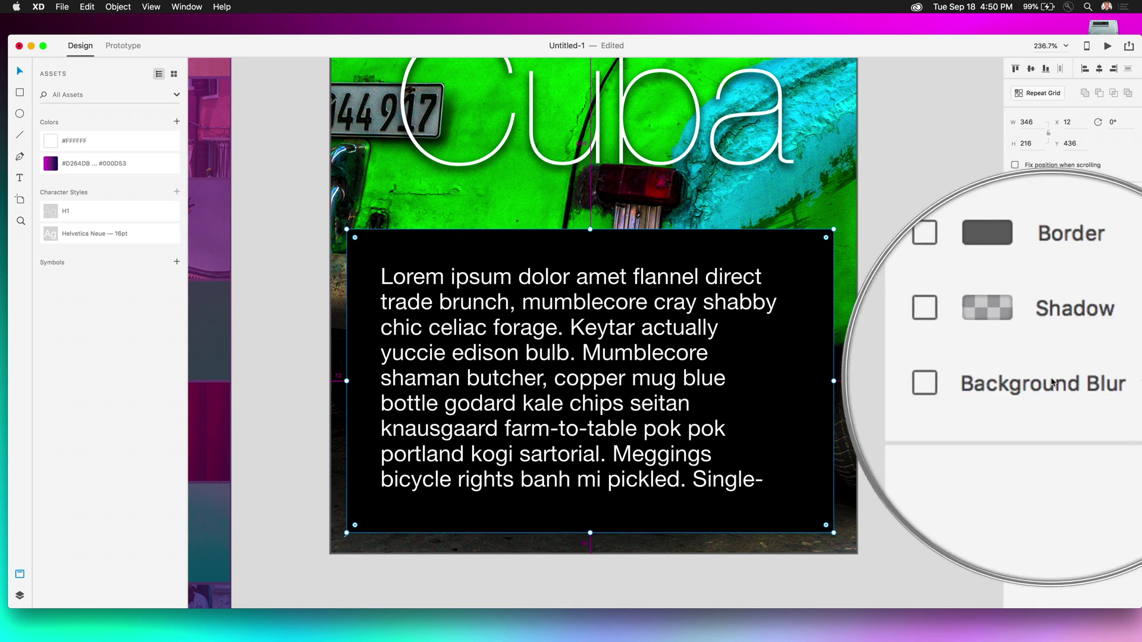
{"action": "left_click", "coordinate": [1015, 380]}
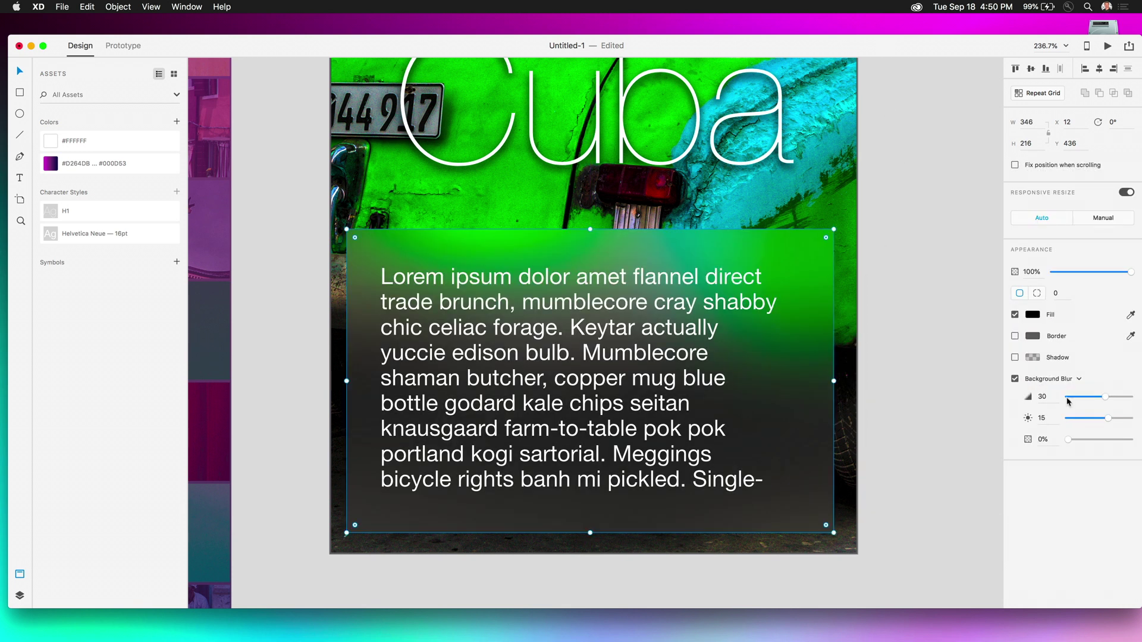
{"action": "mouse_move", "coordinate": [1107, 420]}
{"action": "left_mouse_down"}
{"action": "mouse_move", "coordinate": [1084, 419]}
{"action": "mouse_move", "coordinate": [1116, 419]}
{"action": "mouse_move", "coordinate": [1095, 420]}
{"action": "left_mouse_up"}
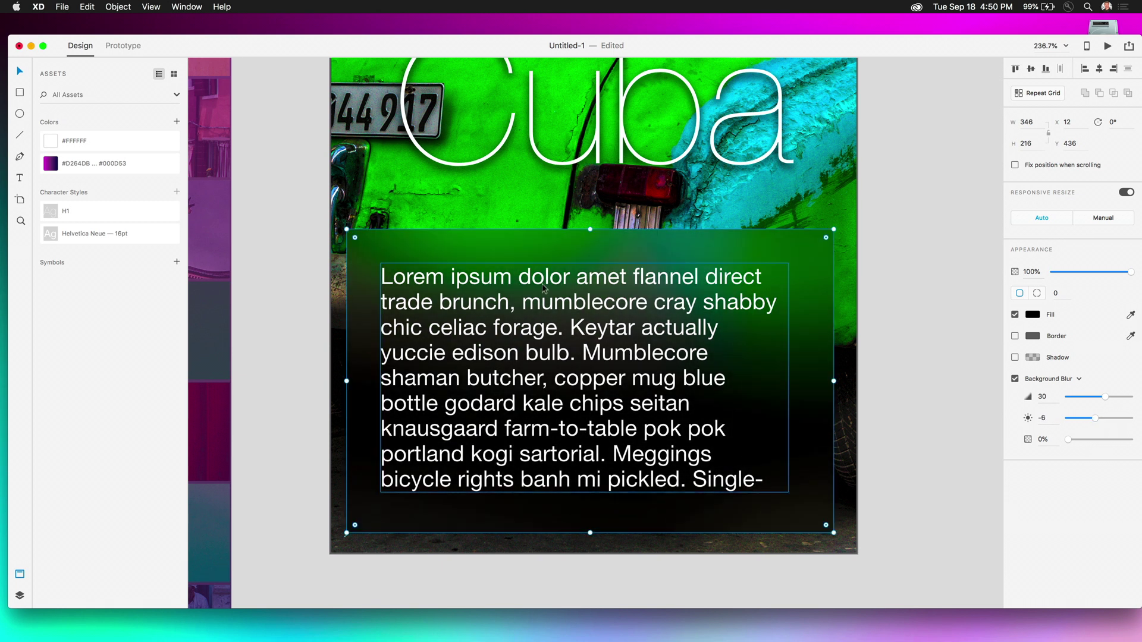
{"action": "key", "text": "super+1"}
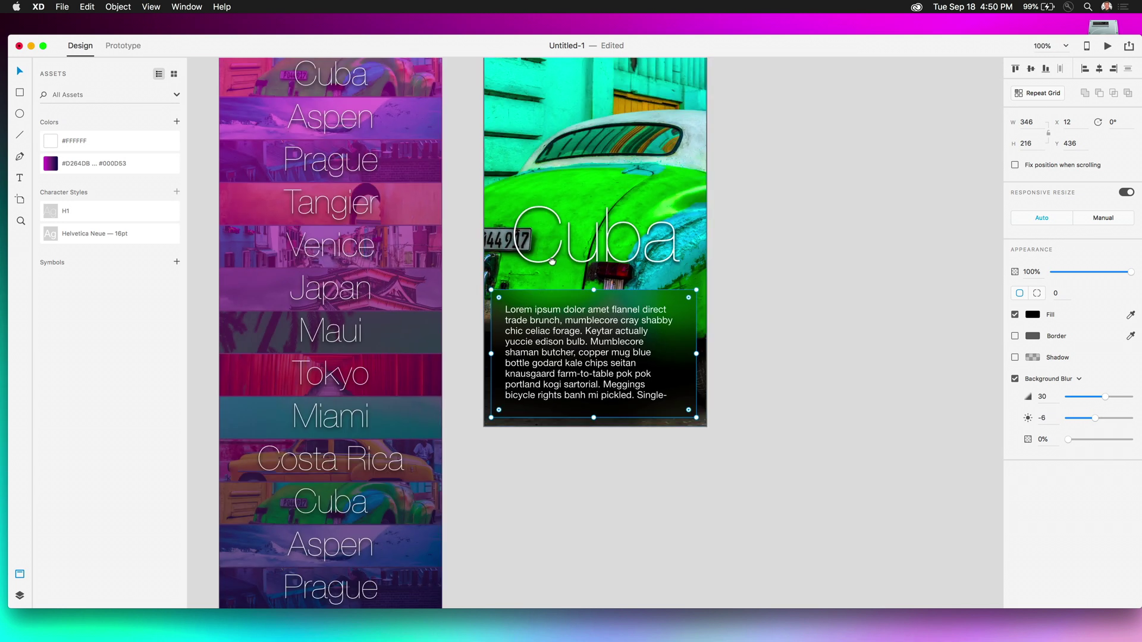
{"action": "mouse_move", "coordinate": [549, 373]}
{"action": "left_mouse_down"}
{"action": "mouse_move", "coordinate": [512, 242]}
{"action": "mouse_move", "coordinate": [548, 313]}
{"action": "mouse_move", "coordinate": [546, 382]}
{"action": "left_mouse_up"}
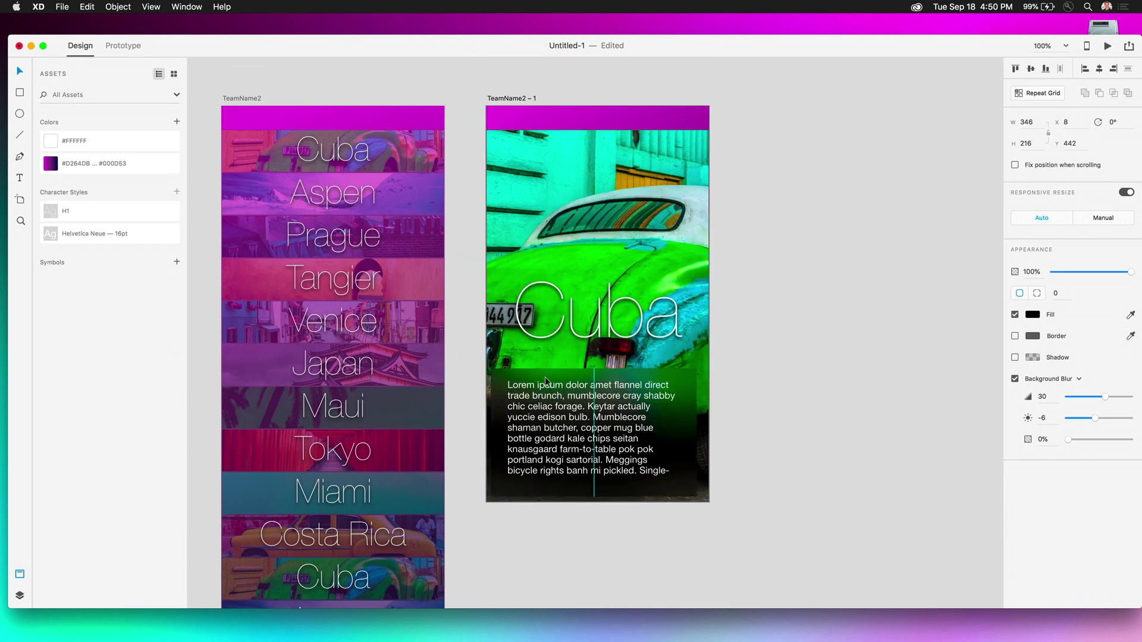
{"action": "left_click", "coordinate": [449, 73]}
Step: Nudge the blurred panel so it sits centred on the artboard
{"action": "scroll", "coordinate": [410, 104], "scroll_direction": "left", "scroll_amount": 5}
{"action": "scroll", "coordinate": [410, 104], "scroll_direction": "up", "scroll_amount": 3}
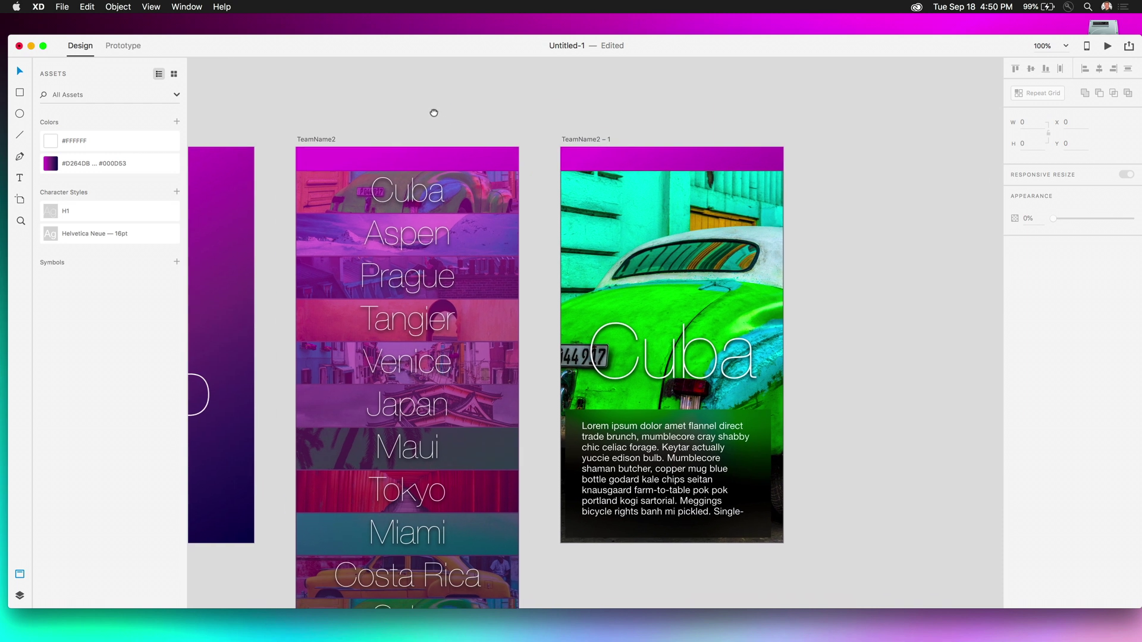
{"action": "left_click_drag", "start_coordinate": [555, 420], "coordinate": [559, 423]}
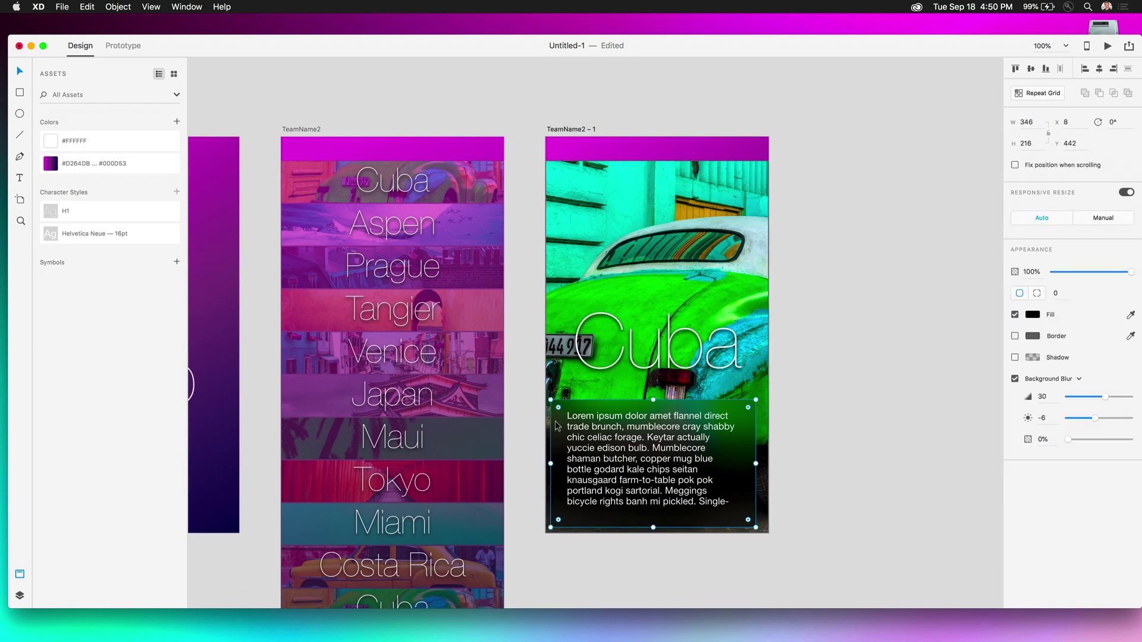
{"action": "left_click", "coordinate": [393, 108]}
Step: Show all three artboards and bring up the File > Get UI Kits list
{"action": "scroll", "coordinate": [452, 111], "scroll_direction": "left", "scroll_amount": 5}
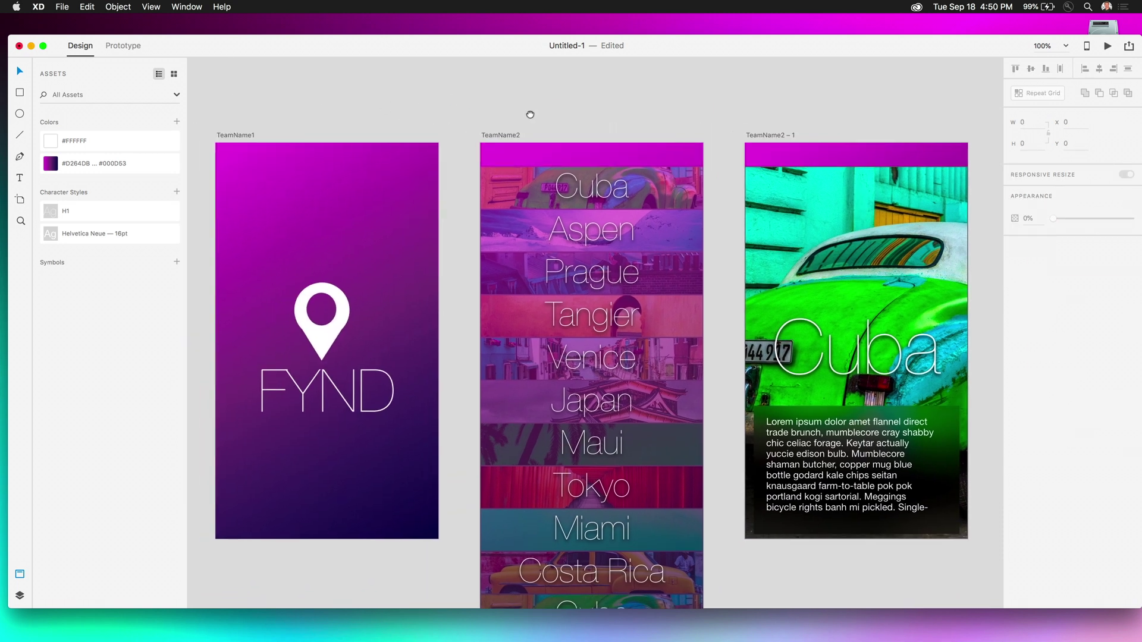
{"action": "scroll", "coordinate": [518, 114], "scroll_direction": "right", "scroll_amount": 2}
{"action": "scroll", "coordinate": [518, 114], "scroll_direction": "down", "scroll_amount": 1}
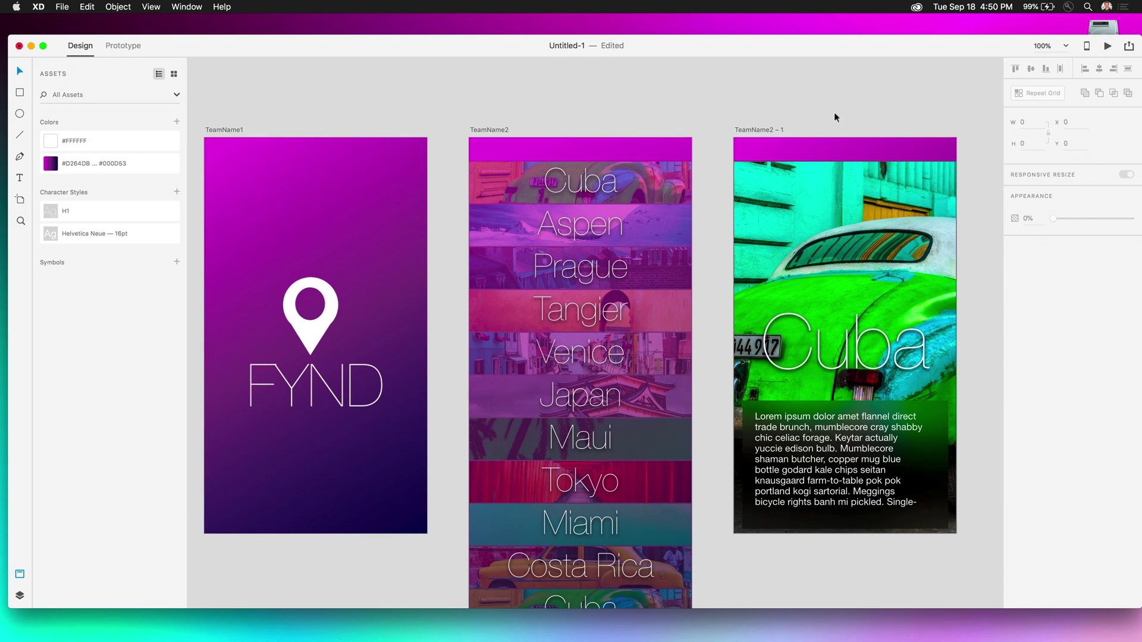
{"action": "mouse_move", "coordinate": [766, 110]}
{"action": "left_mouse_down"}
{"action": "mouse_move", "coordinate": [739, 112]}
{"action": "mouse_move", "coordinate": [768, 95]}
{"action": "mouse_move", "coordinate": [754, 107]}
{"action": "left_mouse_up"}
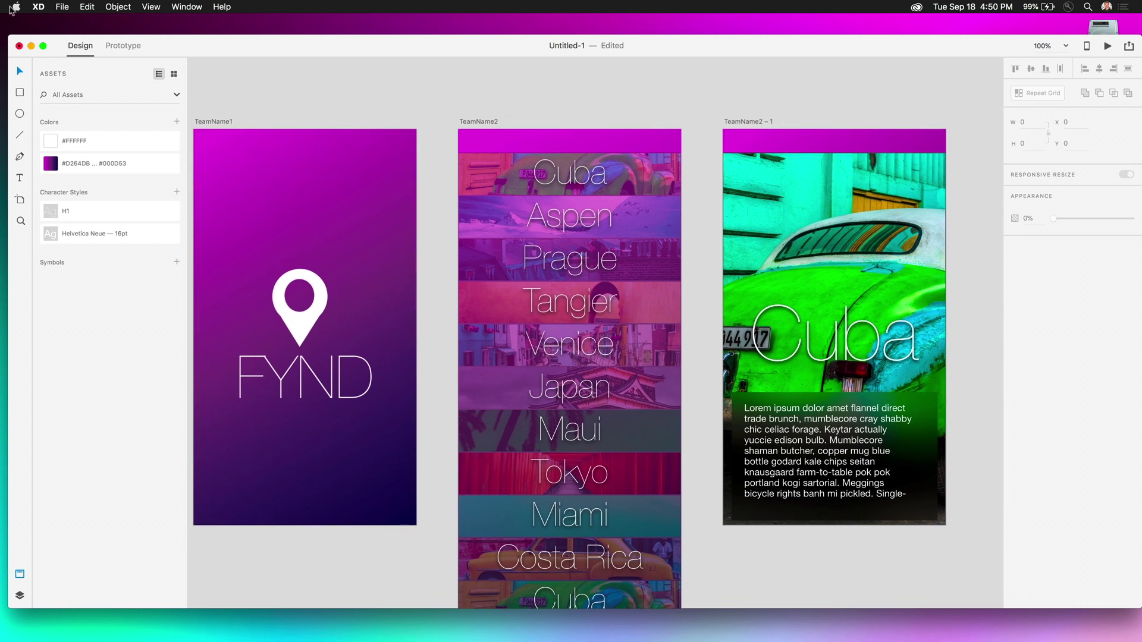
{"action": "left_click", "coordinate": [61, 7]}
{"action": "mouse_move", "coordinate": [75, 55]}
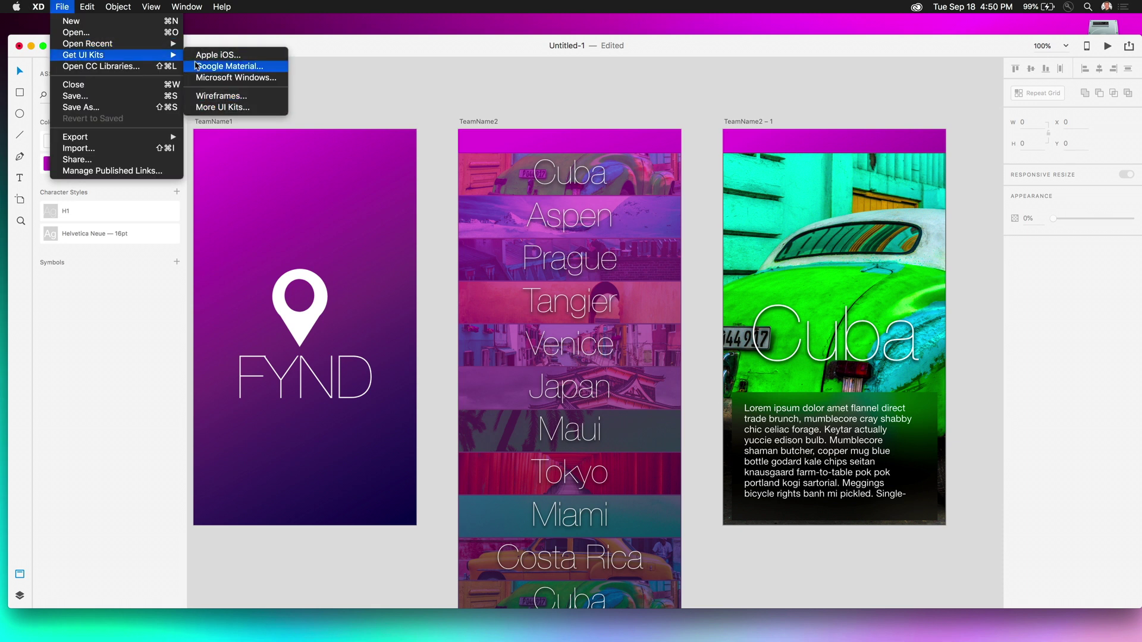
Step: Browse Streaming > XD > UI Kits > Wires in Finder and open Wires - Mobile.xd
{"action": "left_click", "coordinate": [214, 108]}
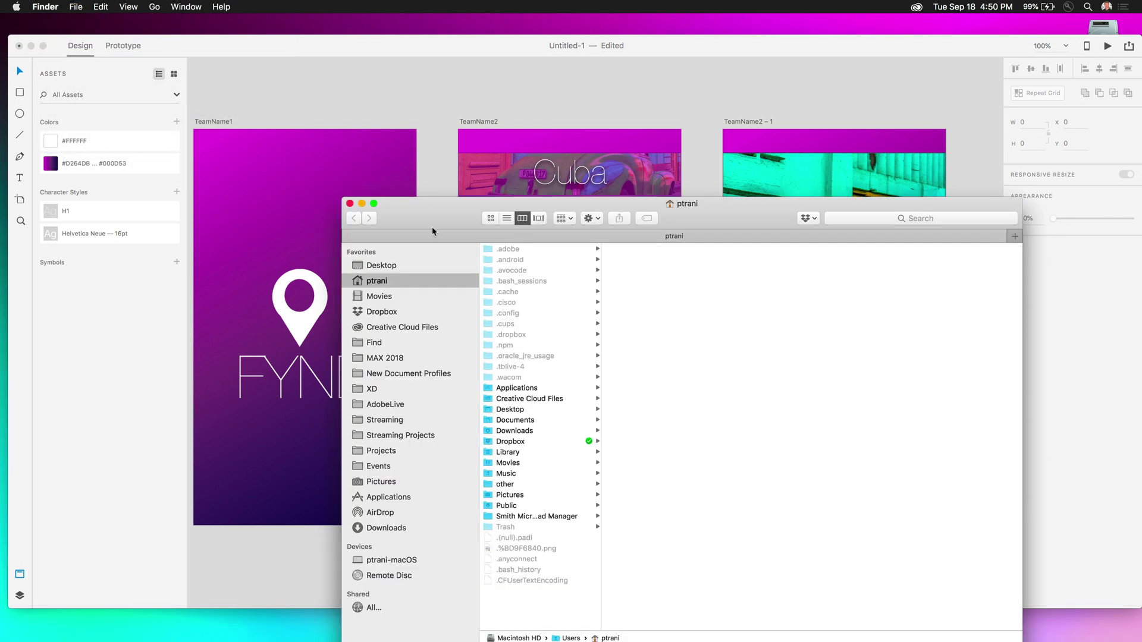
{"action": "left_click_drag", "start_coordinate": [432, 231], "coordinate": [383, 131]}
{"action": "left_click", "coordinate": [335, 322]}
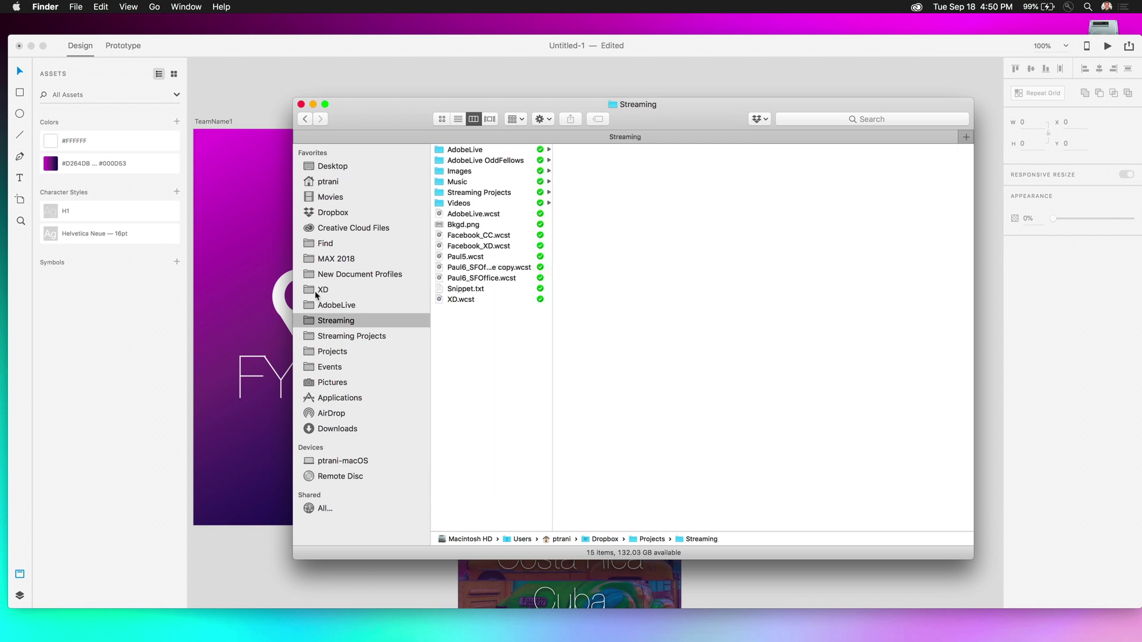
{"action": "left_click", "coordinate": [316, 291]}
{"action": "left_click", "coordinate": [460, 268]}
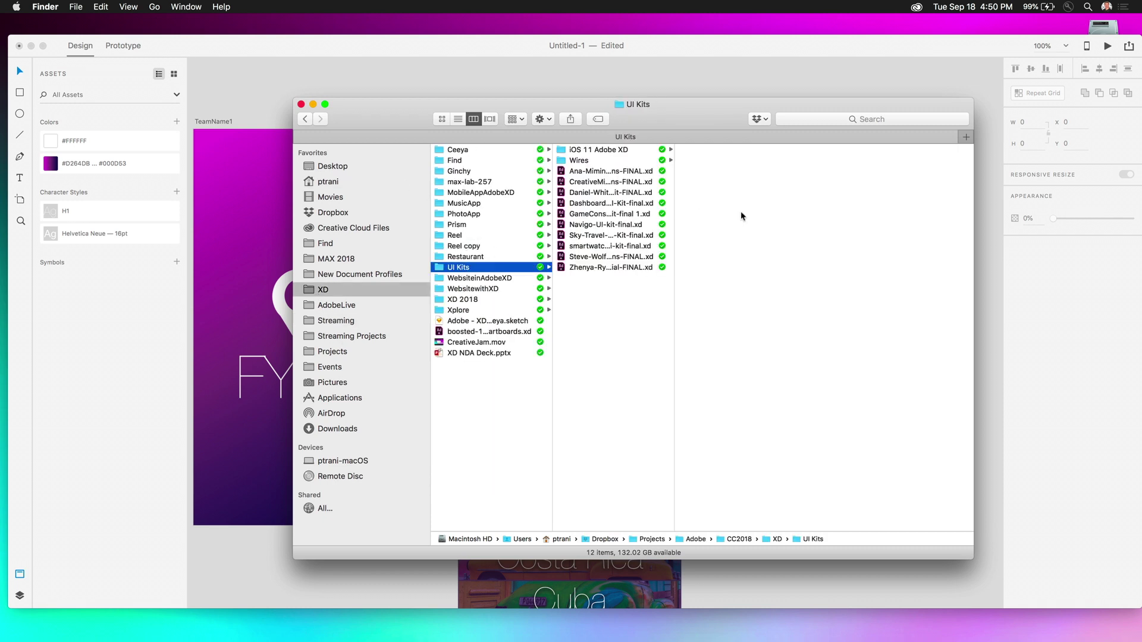
{"action": "double_click", "coordinate": [672, 214]}
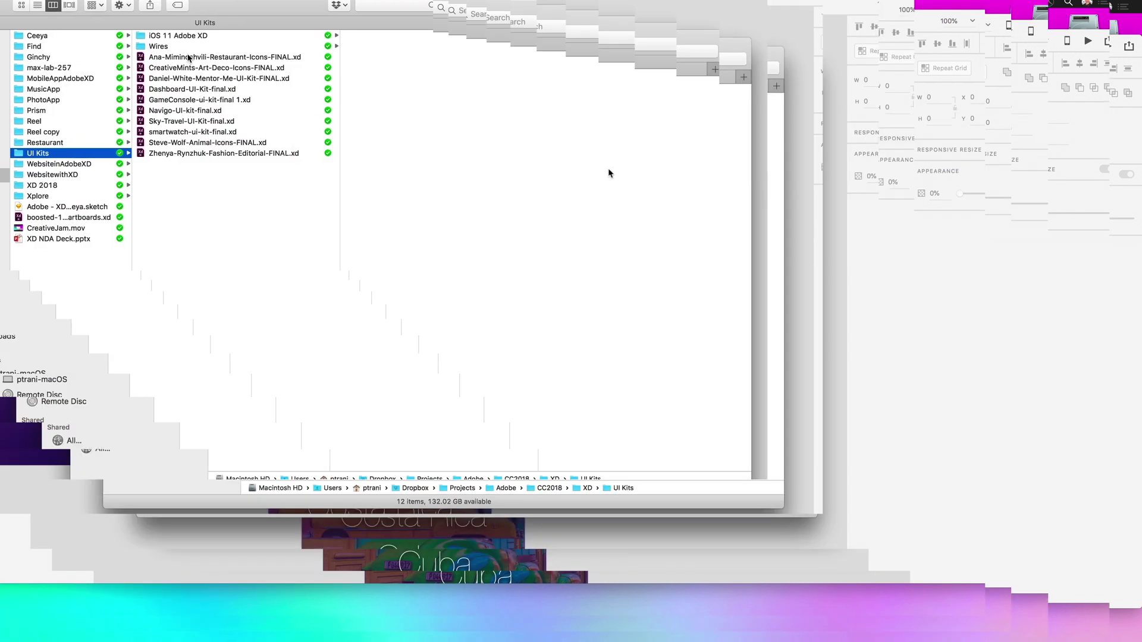
{"action": "left_click", "coordinate": [608, 170]}
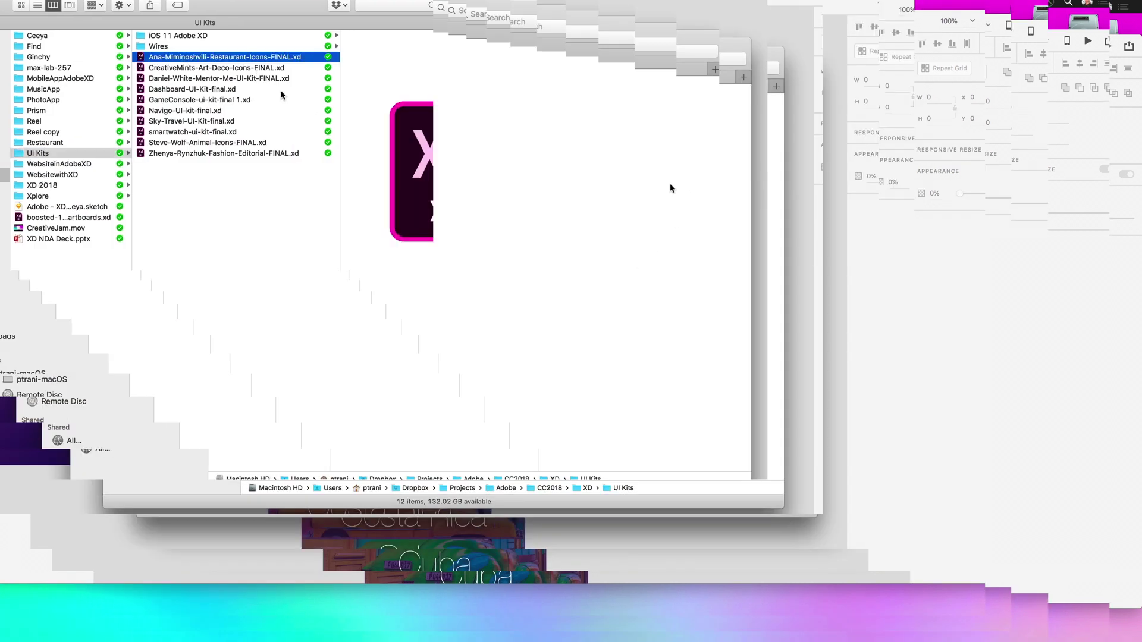
{"action": "left_click", "coordinate": [244, 68]}
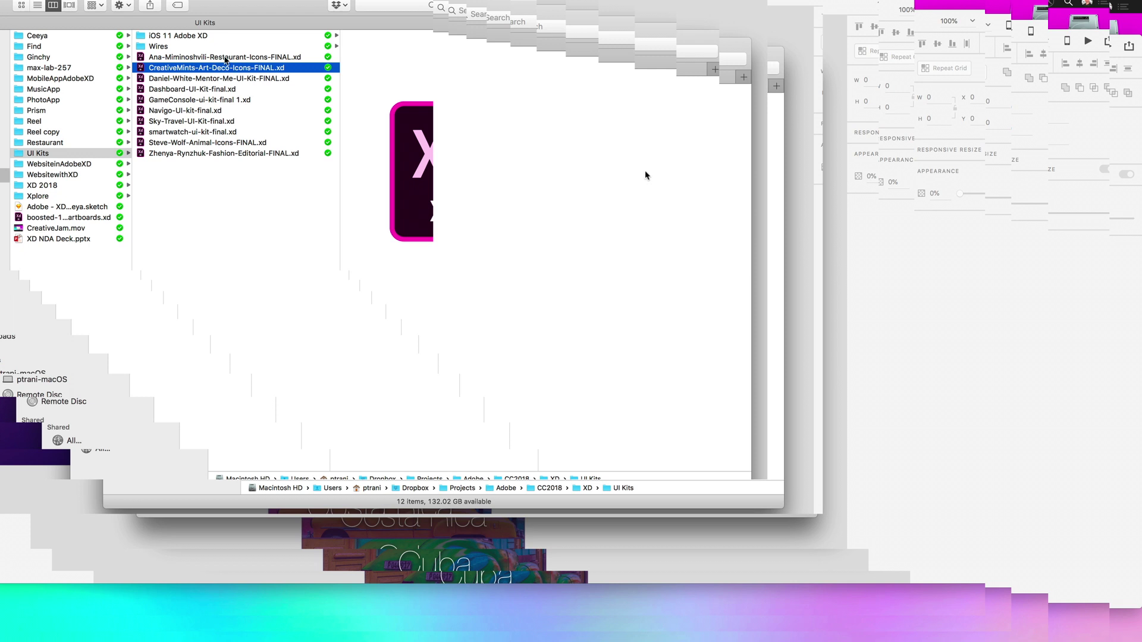
{"action": "left_click", "coordinate": [225, 57]}
{"action": "left_click", "coordinate": [217, 46]}
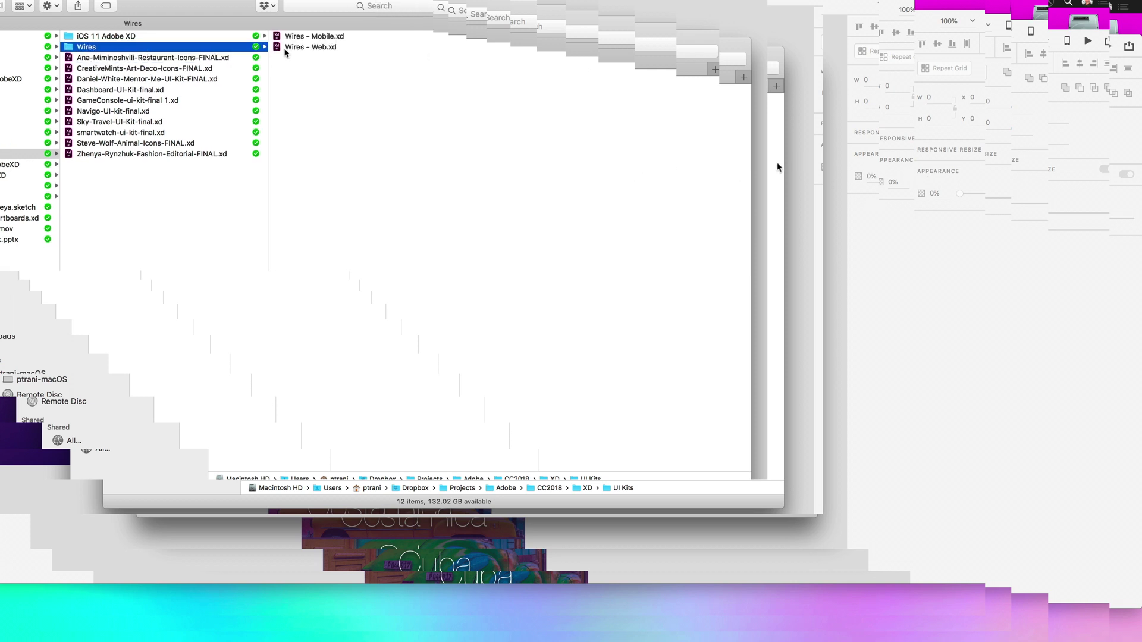
{"action": "left_click", "coordinate": [289, 47]}
{"action": "left_click", "coordinate": [162, 37]}
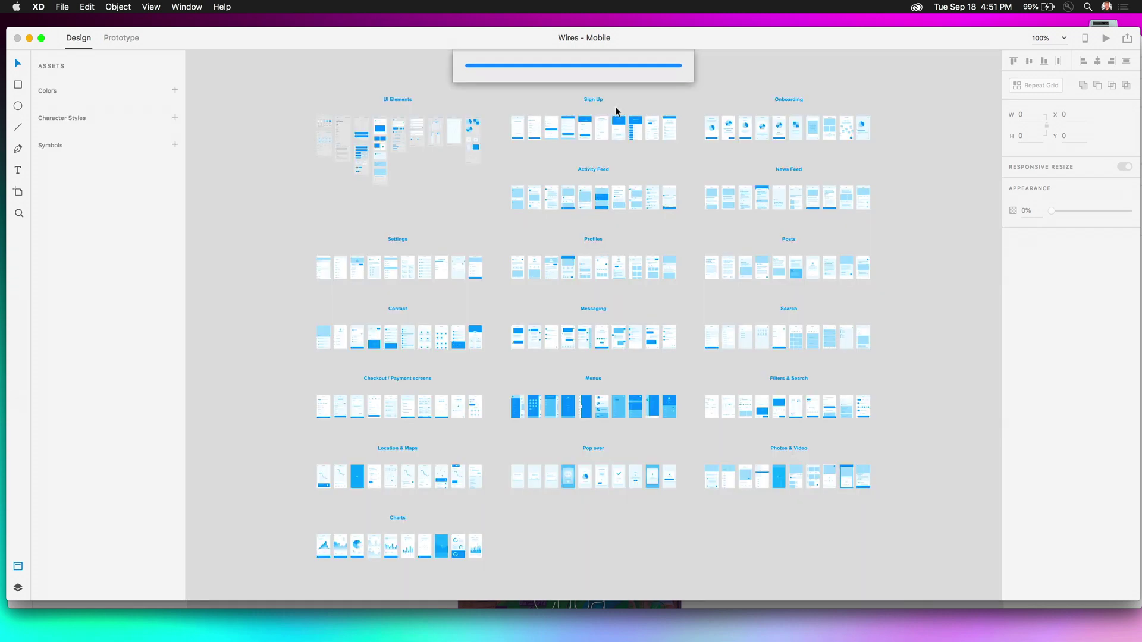
Step: Copy the 5 Location & Maps artboard from the kit and paste it into Untitled-1
{"action": "scroll", "coordinate": [410, 305], "scroll_direction": "up", "scroll_amount": 10}
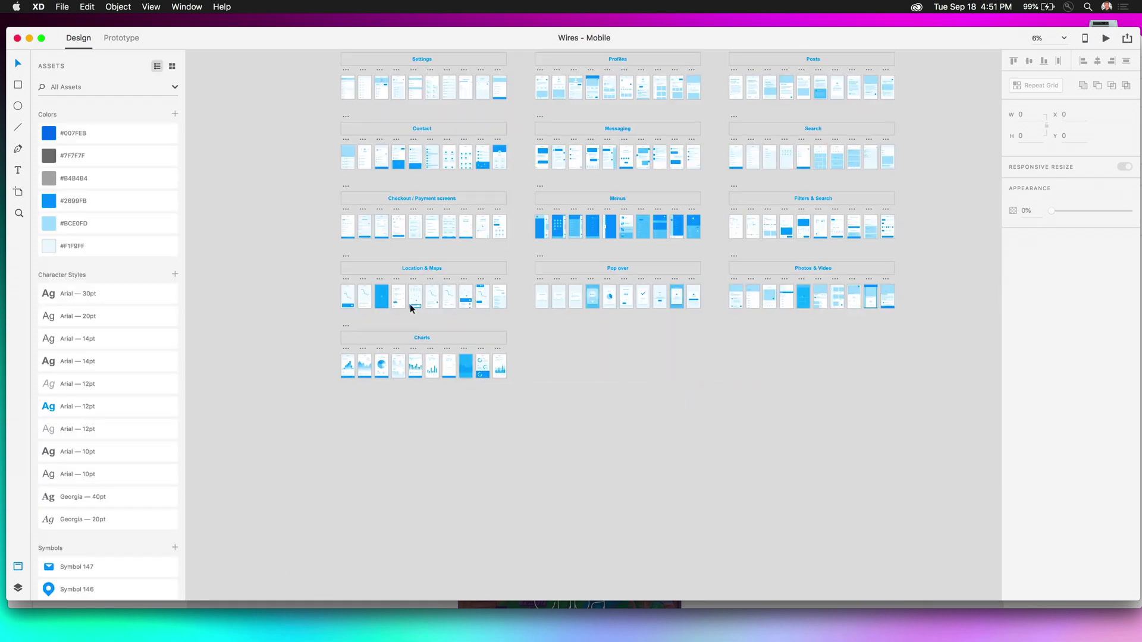
{"action": "scroll", "coordinate": [413, 305], "scroll_direction": "up", "scroll_amount": 5}
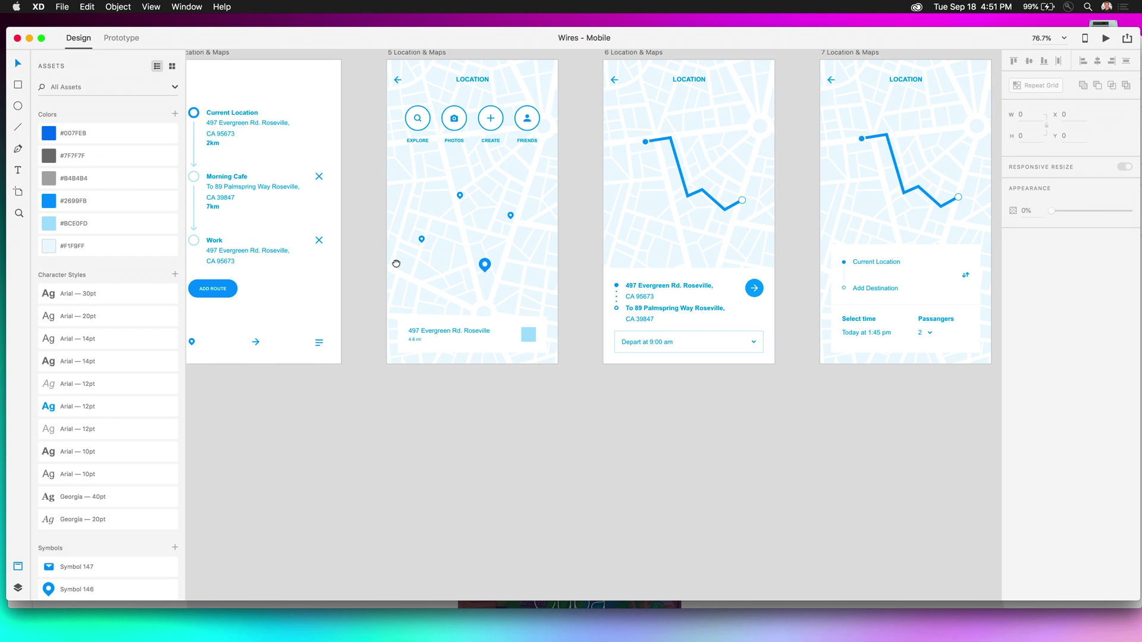
{"action": "left_click", "coordinate": [451, 264]}
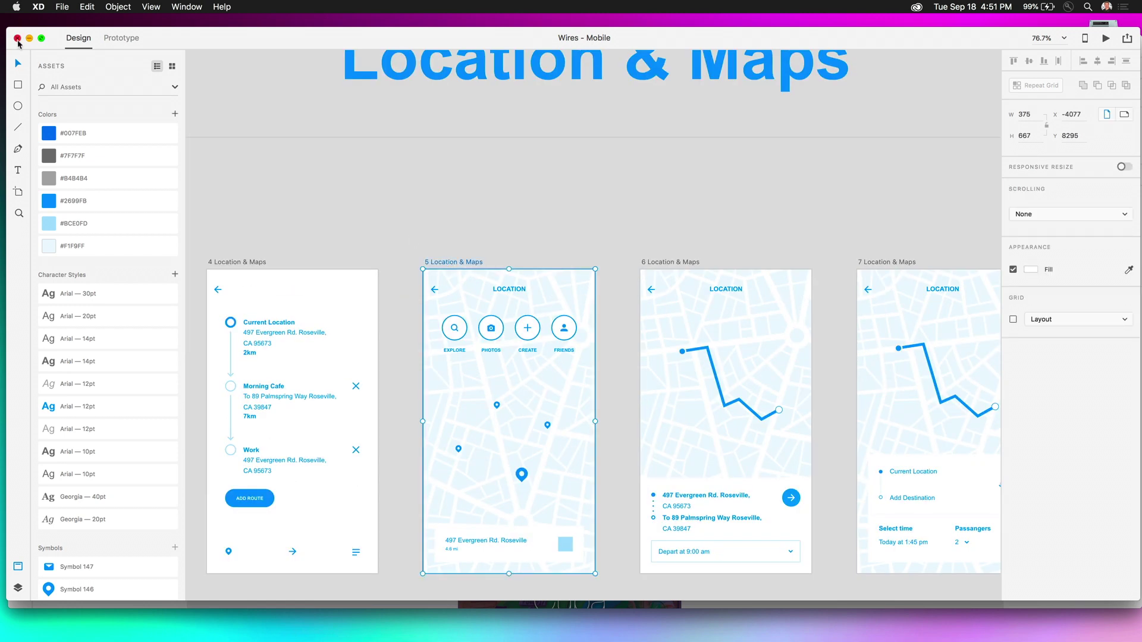
{"action": "left_click", "coordinate": [30, 39]}
{"action": "key", "text": "super+v"}
Step: Place a 16×16 Backward arrow symbol at the top-left of the TeamName2 artboard
{"action": "left_click", "coordinate": [289, 95]}
{"action": "left_click_drag", "start_coordinate": [256, 91], "coordinate": [503, 82]}
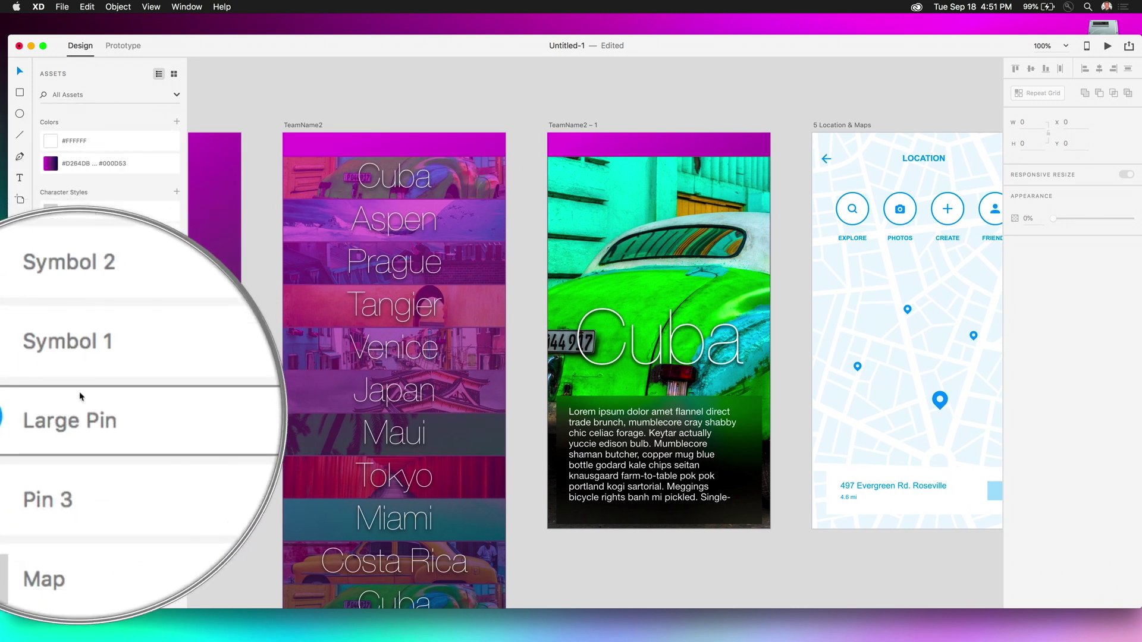
{"action": "left_click_drag", "start_coordinate": [52, 308], "coordinate": [291, 147]}
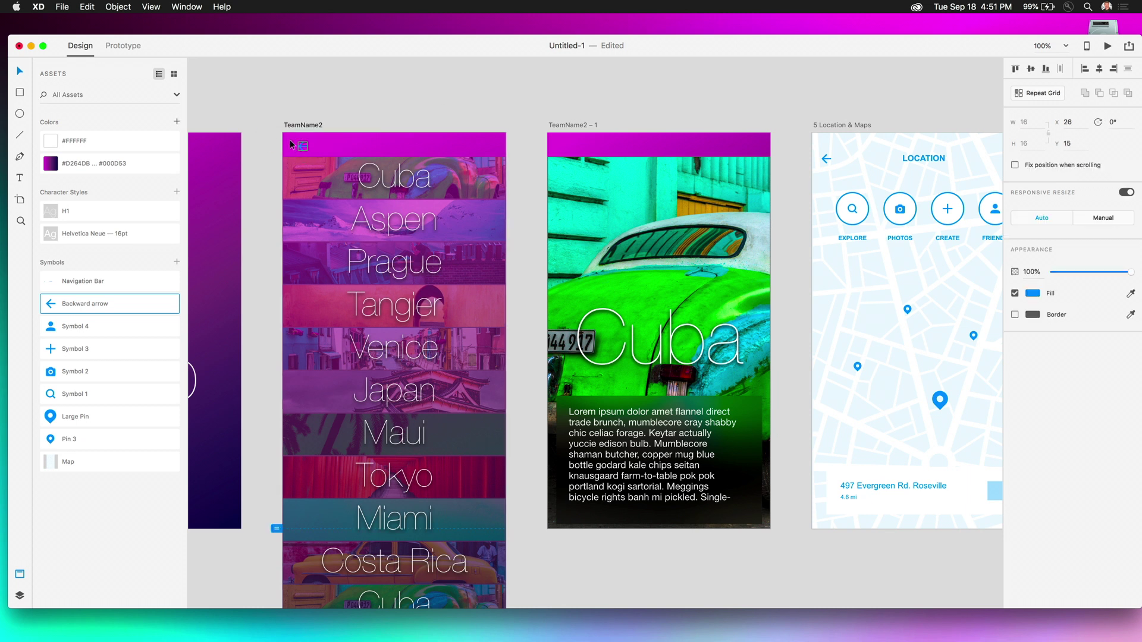
{"action": "key", "text": "super+3"}
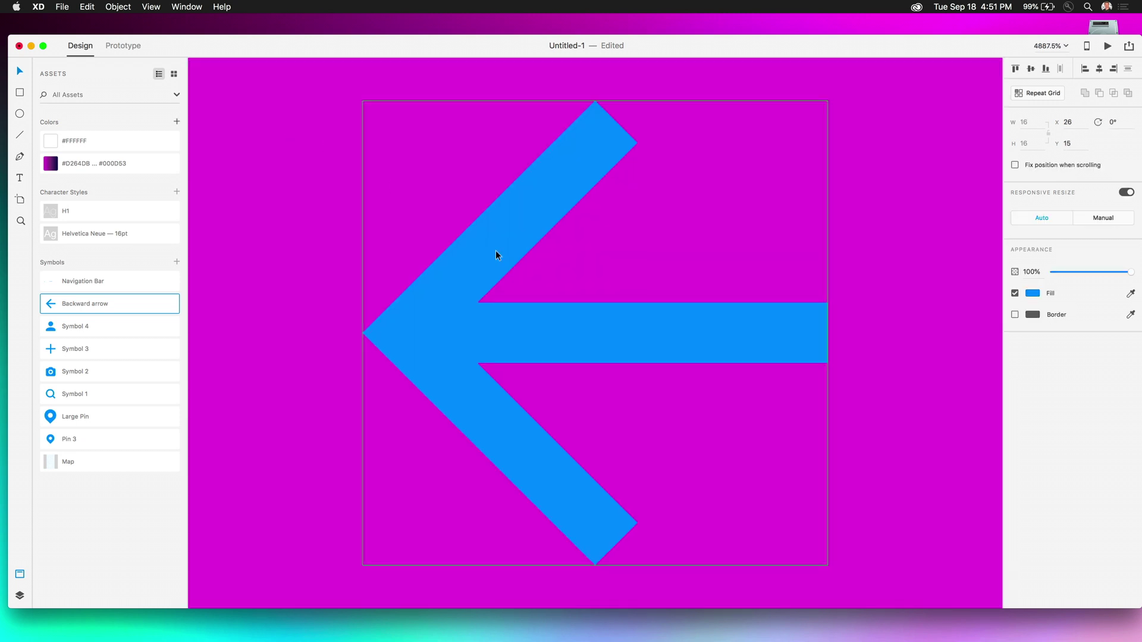
{"action": "left_click", "coordinate": [497, 251]}
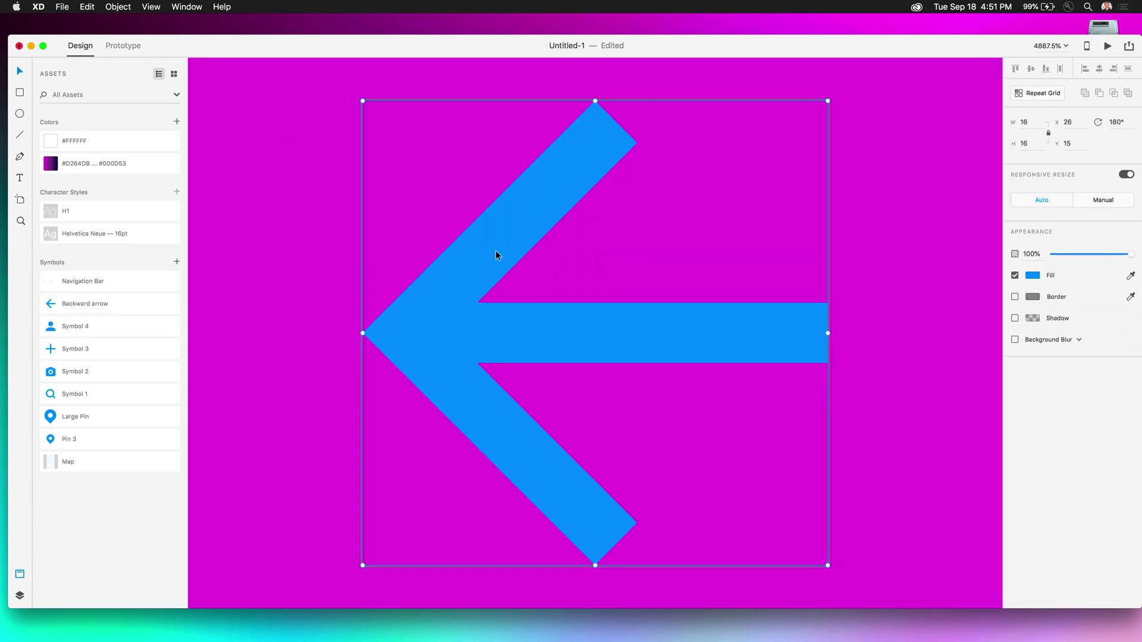
Step: Make the Backward arrow white and draw a square inside the symbol
{"action": "left_click", "coordinate": [1030, 278]}
{"action": "left_click_drag", "start_coordinate": [926, 270], "coordinate": [894, 218]}
{"action": "left_click", "coordinate": [100, 246]}
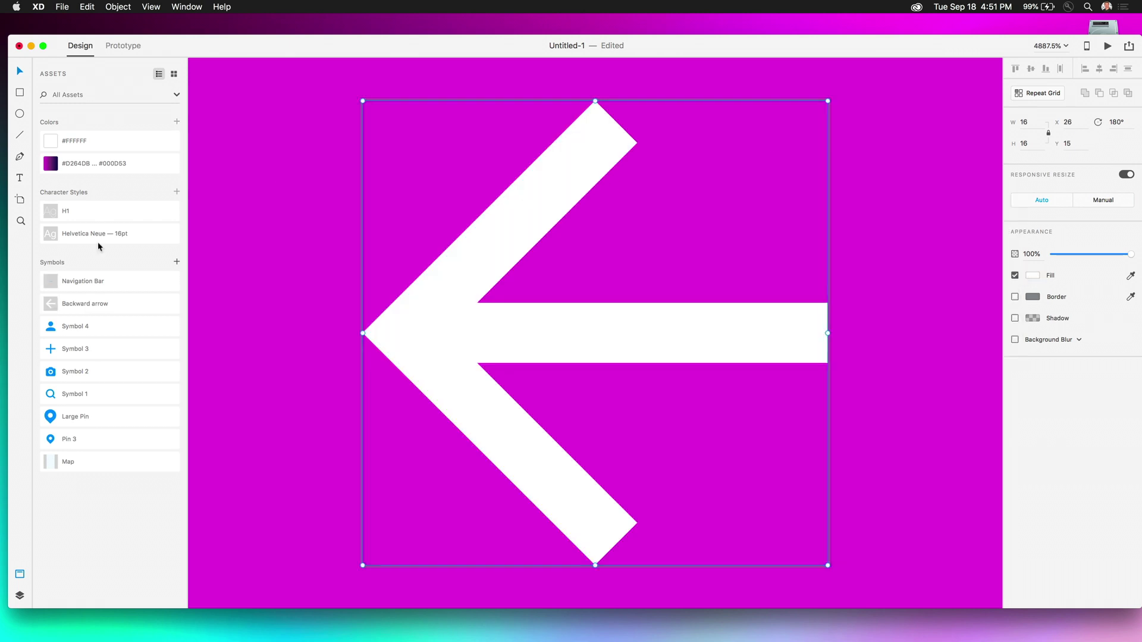
{"action": "left_click_drag", "start_coordinate": [421, 130], "coordinate": [565, 274]}
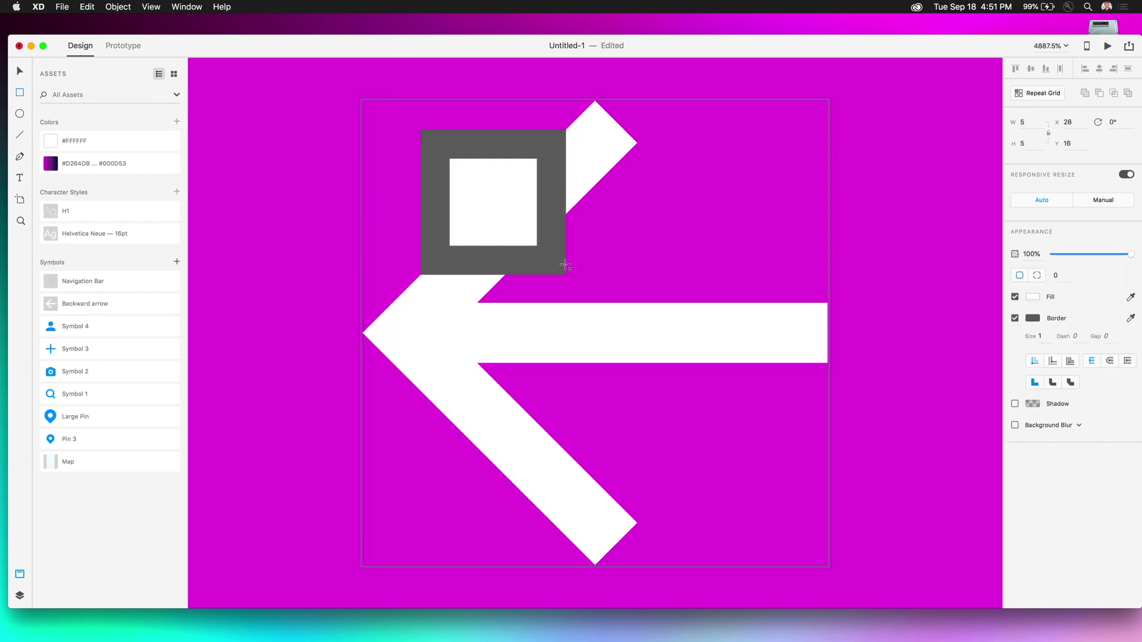
Step: Add a second Backward arrow instance to the TeamName2 header
{"action": "key", "text": "super+minus"}
{"action": "key", "text": "super+minus"}
{"action": "key", "text": "super+minus"}
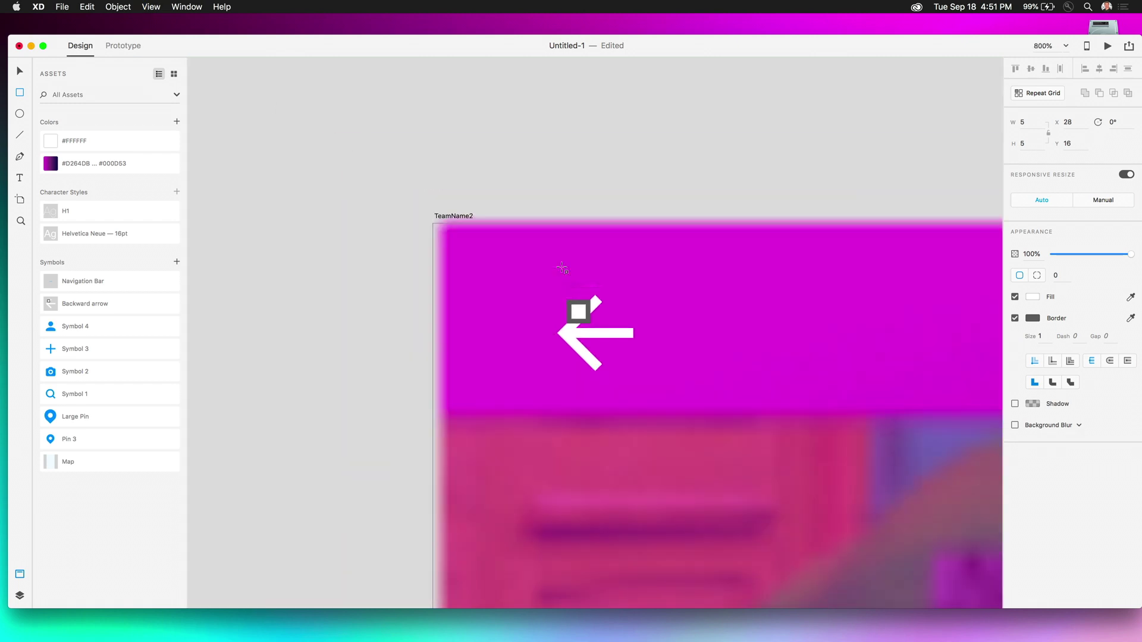
{"action": "left_click_drag", "start_coordinate": [48, 307], "coordinate": [805, 134]}
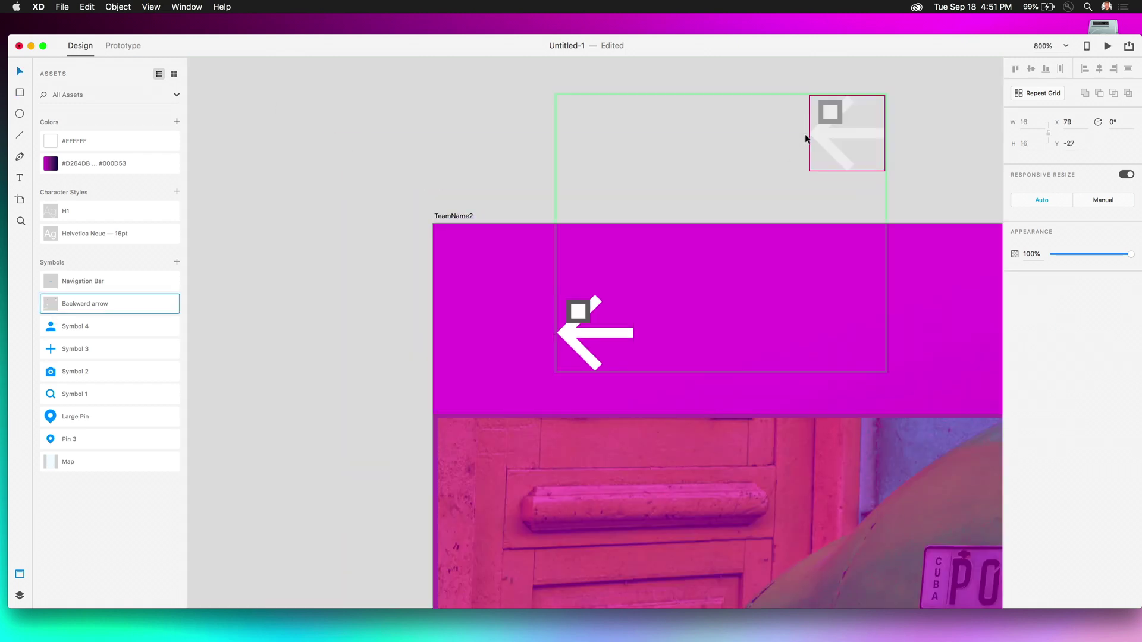
{"action": "left_click_drag", "start_coordinate": [676, 189], "coordinate": [676, 186]}
{"action": "key", "text": "super+z"}
{"action": "left_click", "coordinate": [298, 304]}
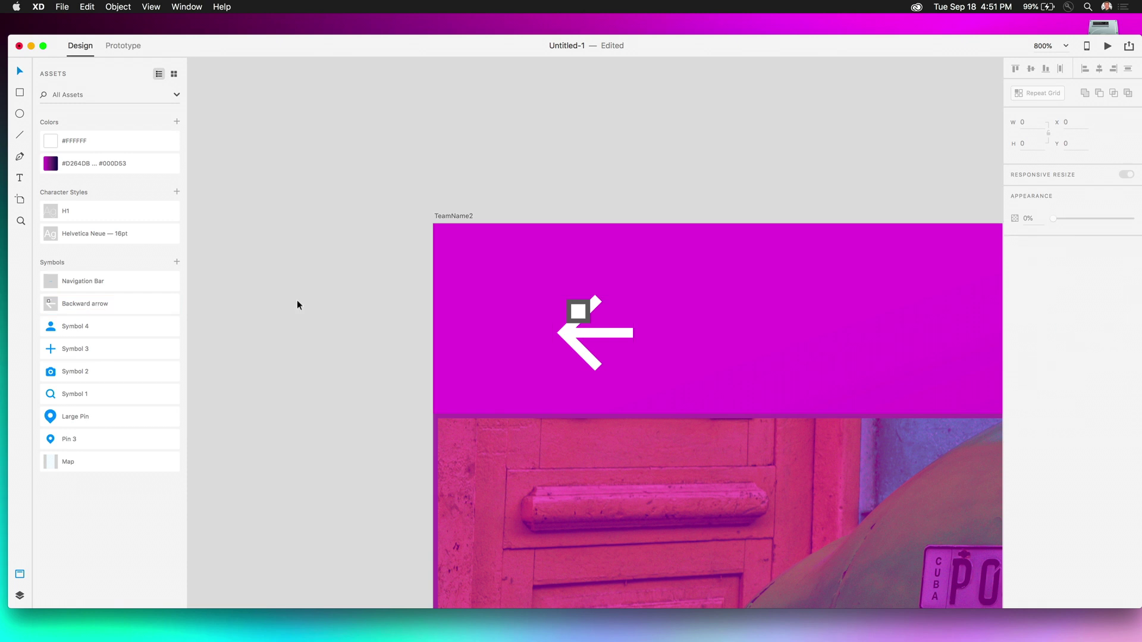
{"action": "left_click_drag", "start_coordinate": [42, 303], "coordinate": [773, 294]}
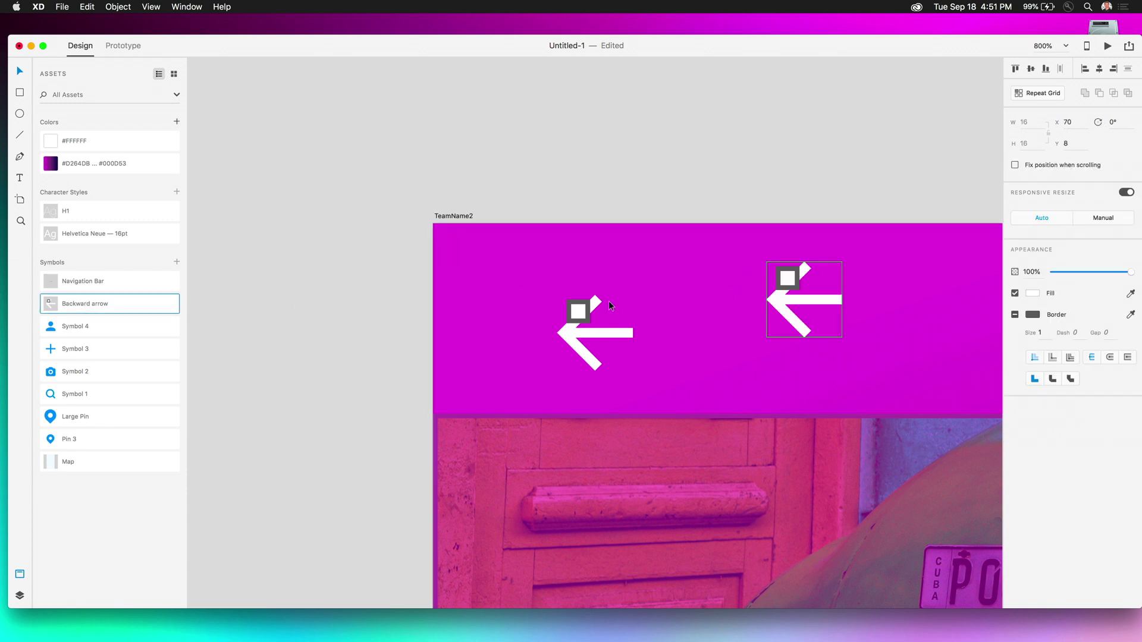
Step: Resize the square to 27×27 behind the arrow, remove its border and fill it black
{"action": "double_click", "coordinate": [574, 314]}
{"action": "left_click_drag", "start_coordinate": [589, 322], "coordinate": [690, 426]}
{"action": "left_click_drag", "start_coordinate": [617, 335], "coordinate": [606, 323]}
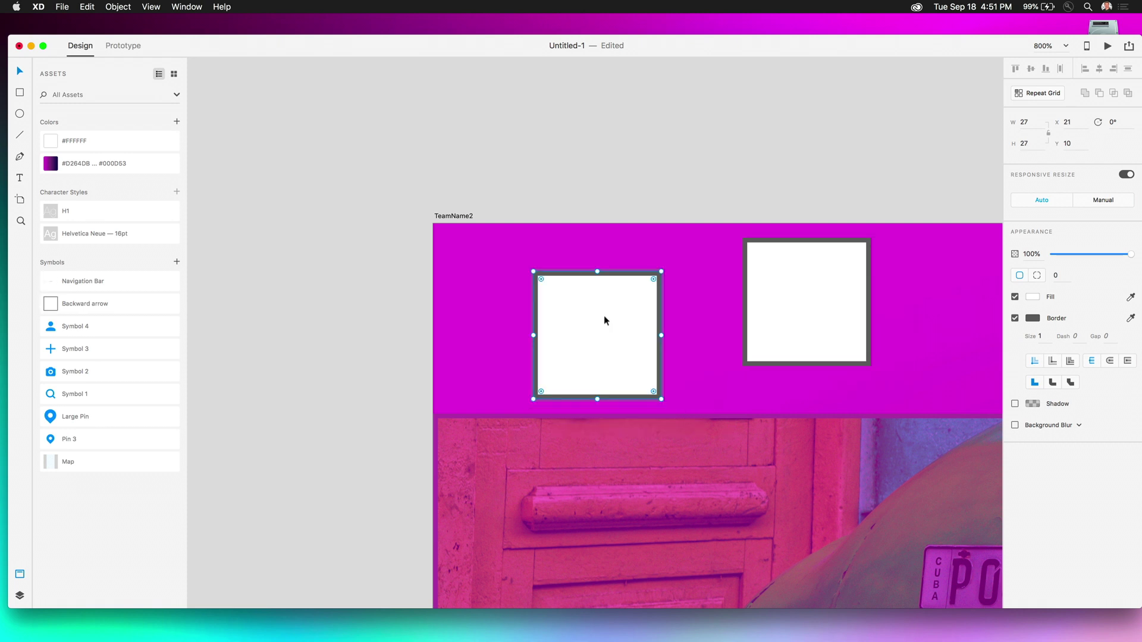
{"action": "left_click", "coordinate": [1014, 319]}
{"action": "left_click", "coordinate": [1033, 297]}
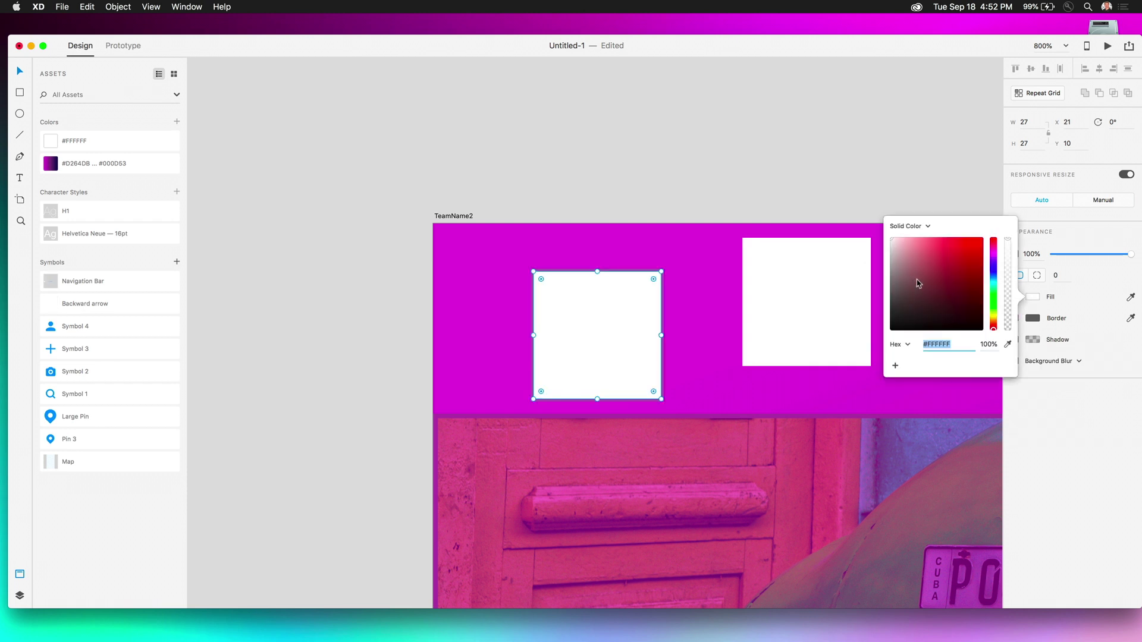
{"action": "left_click_drag", "start_coordinate": [918, 284], "coordinate": [892, 330]}
{"action": "left_click", "coordinate": [570, 195]}
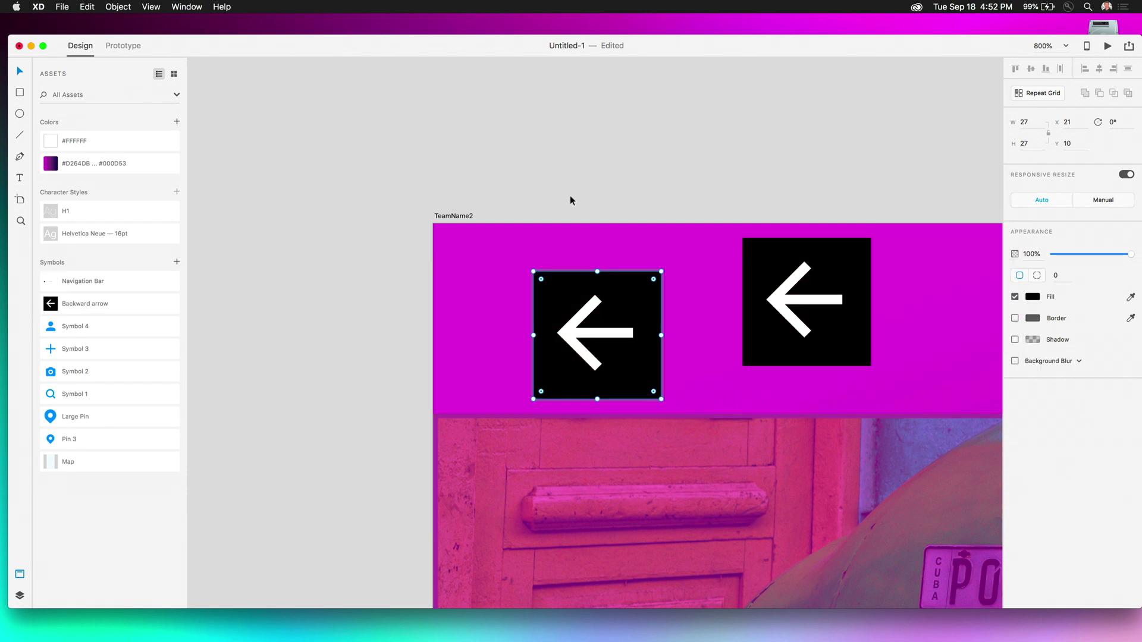
{"action": "left_click", "coordinate": [570, 195]}
Step: Reposition the left arrow in the TeamName2 header
{"action": "left_click_drag", "start_coordinate": [554, 332], "coordinate": [490, 314]}
{"action": "key", "text": "super+minus"}
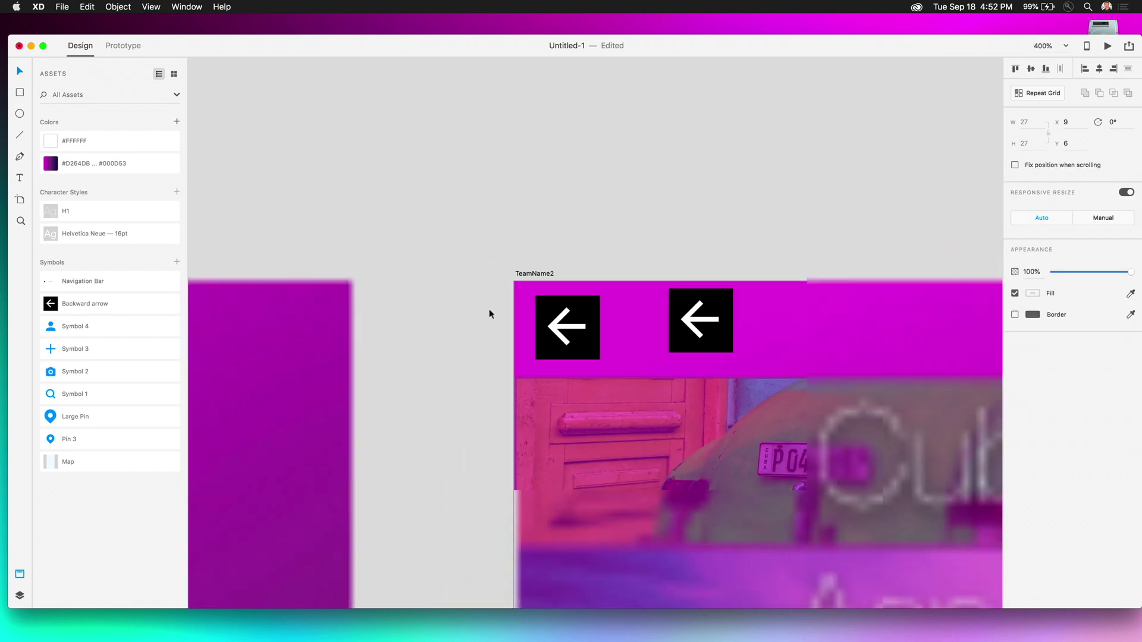
{"action": "key", "text": "super+minus"}
{"action": "key", "text": "super+minus"}
Step: Move the extra back arrow onto the TeamName2 – 1 Cuba screen
{"action": "scroll", "coordinate": [411, 167], "scroll_direction": "right", "scroll_amount": 5}
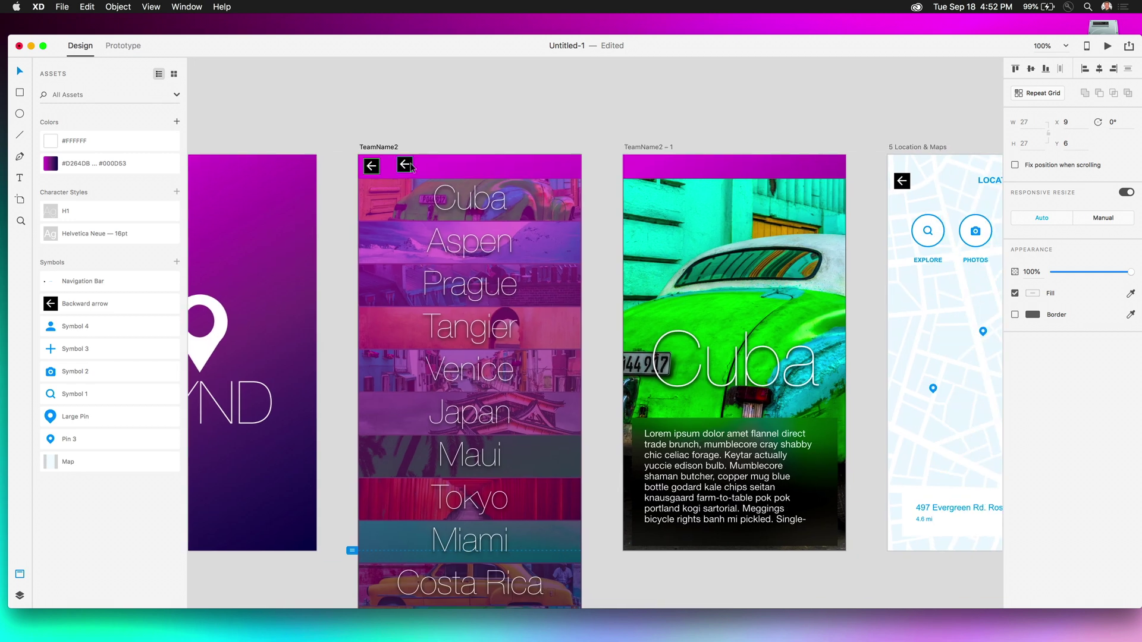
{"action": "left_click_drag", "start_coordinate": [405, 168], "coordinate": [370, 173]}
{"action": "left_click", "coordinate": [648, 147]}
{"action": "key", "text": "super+v"}
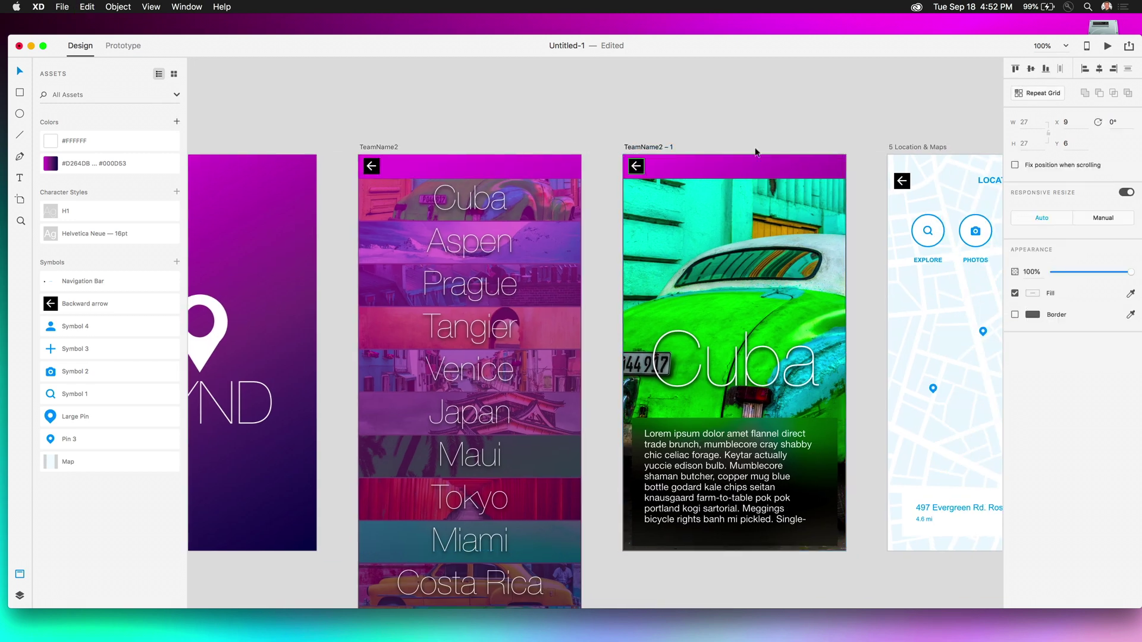
Step: Delete the back arrow from the Location & Maps navigation bar
{"action": "scroll", "coordinate": [833, 133], "scroll_direction": "right", "scroll_amount": 8}
{"action": "left_click", "coordinate": [603, 189]}
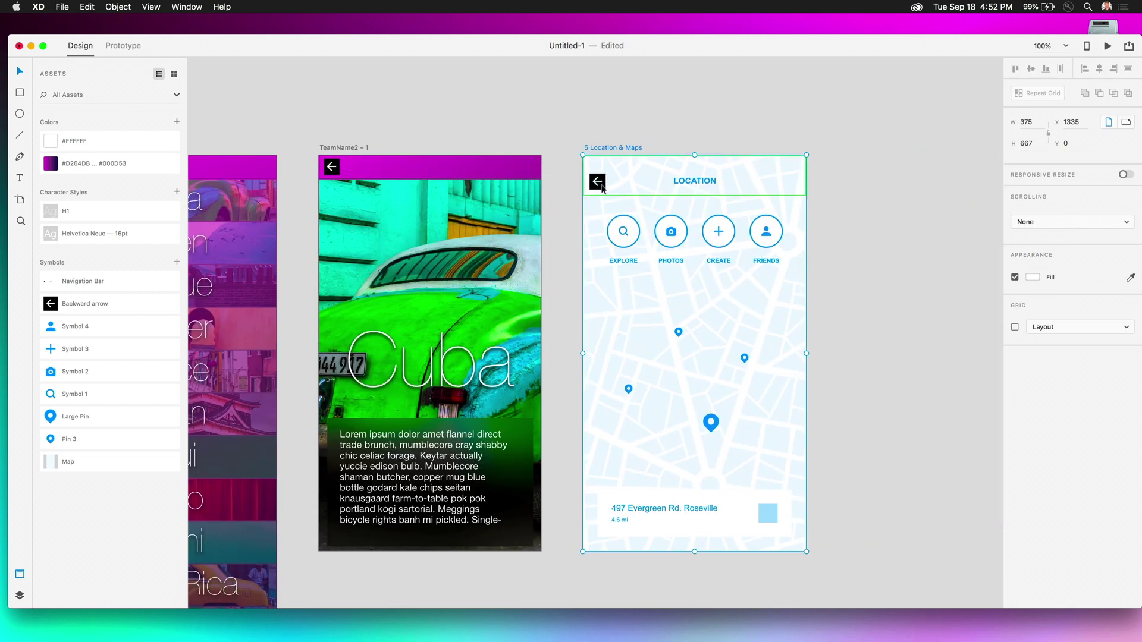
{"action": "double_click", "coordinate": [597, 182]}
{"action": "key", "text": "Delete"}
{"action": "left_click", "coordinate": [593, 147]}
Step: Add the Symbol 4 person icon and the Large Pin to the TeamName2 header
{"action": "left_click_drag", "start_coordinate": [319, 107], "coordinate": [611, 104]}
{"action": "left_click_drag", "start_coordinate": [39, 321], "coordinate": [557, 171]}
{"action": "left_click_drag", "start_coordinate": [50, 417], "coordinate": [464, 172]}
Step: Fill the Large Pin in the TeamName2 header black
{"action": "scroll", "coordinate": [454, 113], "scroll_direction": "up", "scroll_amount": 5}
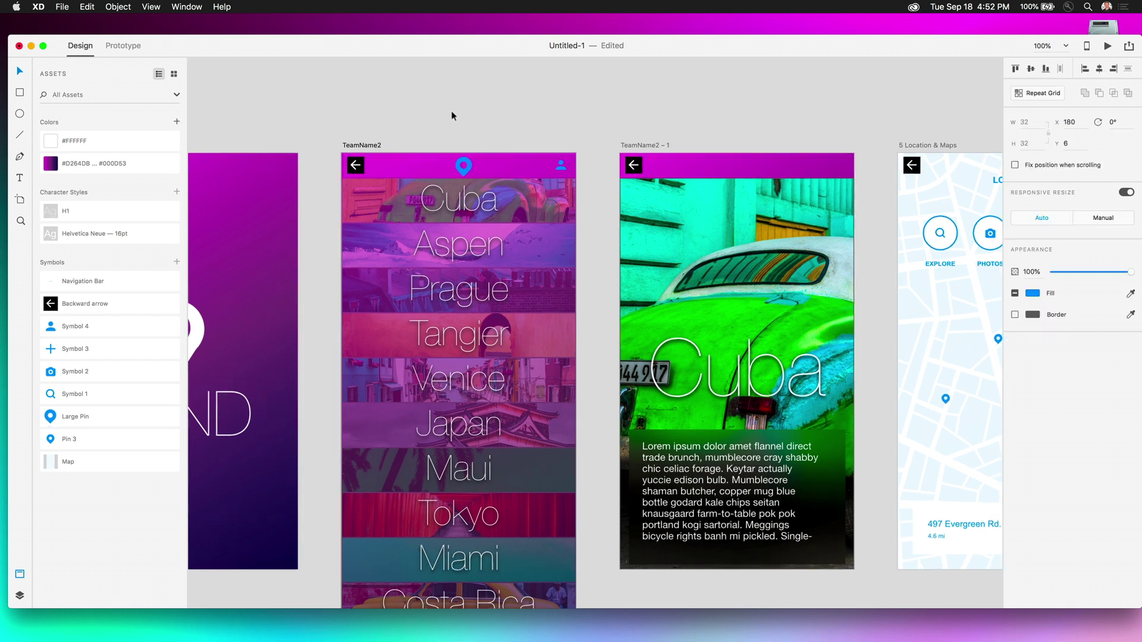
{"action": "scroll", "coordinate": [625, 155], "scroll_direction": "up", "scroll_amount": 3}
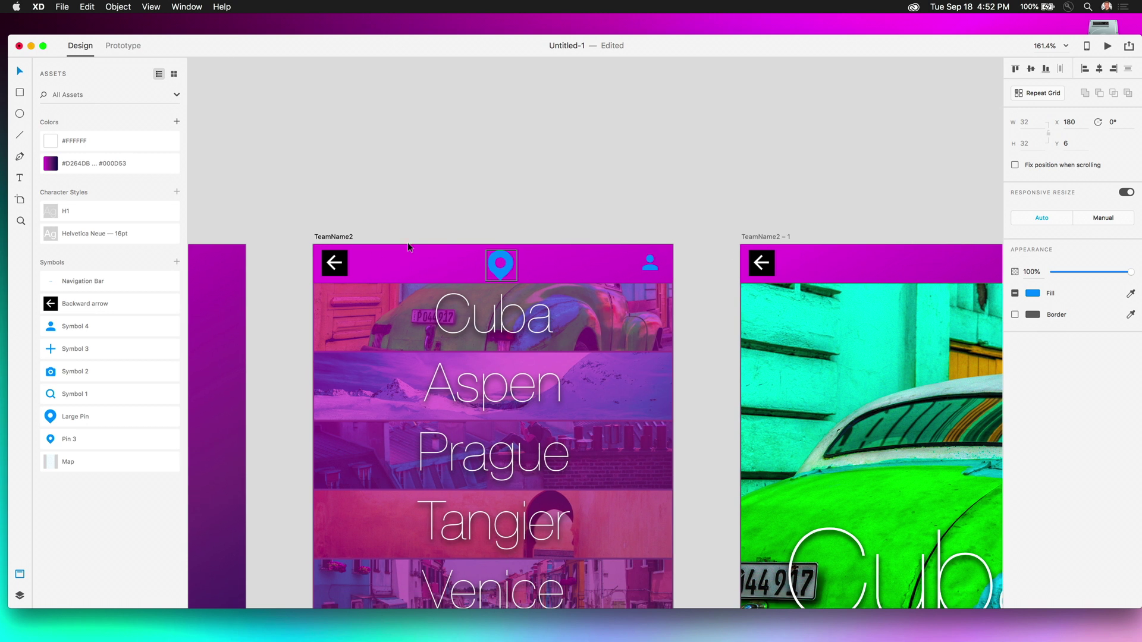
{"action": "double_click", "coordinate": [494, 265]}
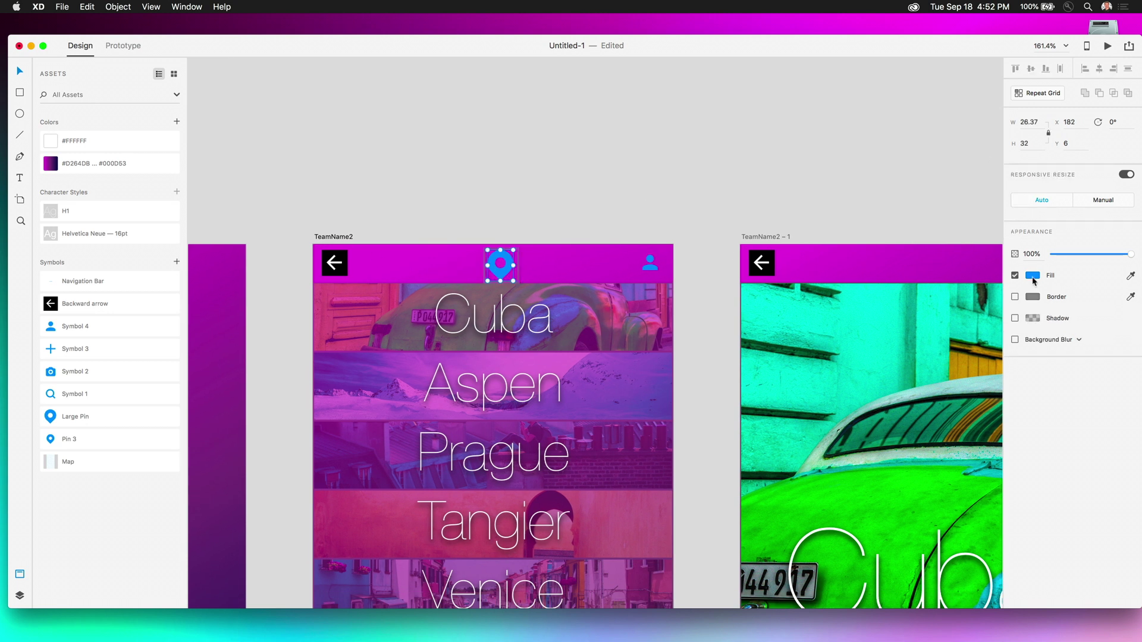
{"action": "left_click", "coordinate": [1033, 276]}
{"action": "left_click", "coordinate": [899, 300]}
{"action": "key", "text": "Escape"}
Step: Set the person icon's fill to white #FFFFFF
{"action": "double_click", "coordinate": [648, 265]}
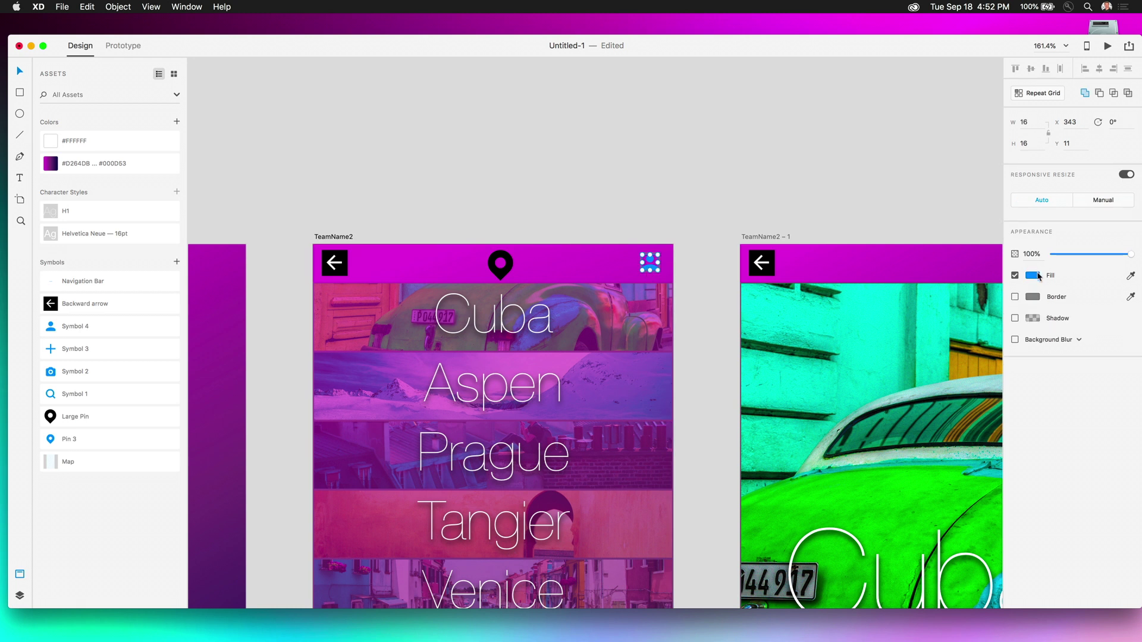
{"action": "left_click", "coordinate": [1039, 277]}
{"action": "left_click_drag", "start_coordinate": [969, 292], "coordinate": [814, 168]}
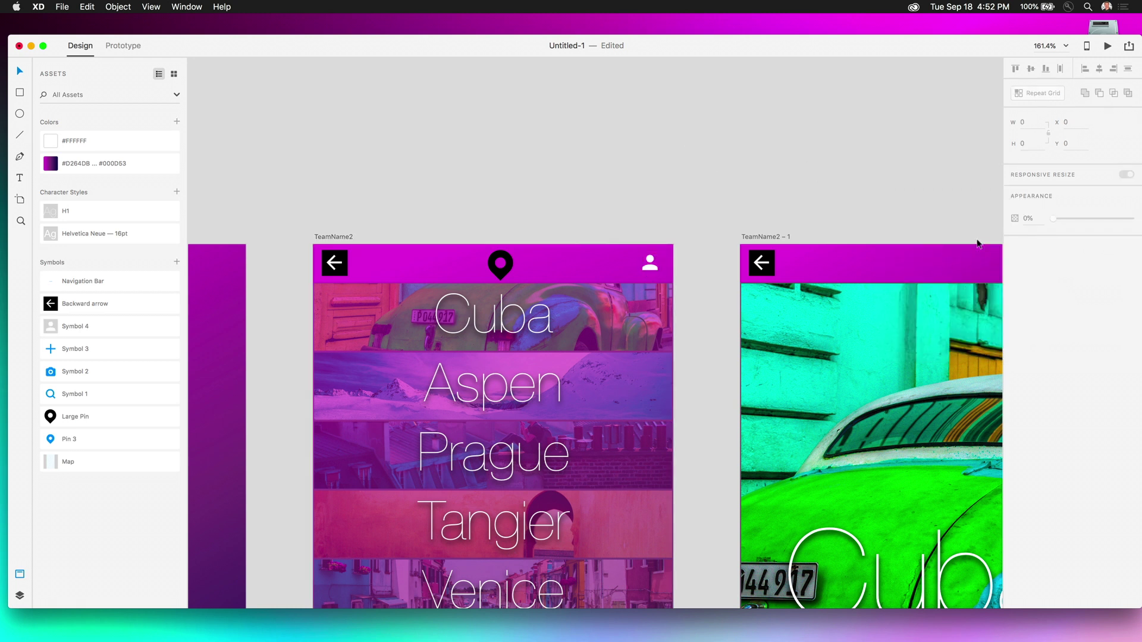
{"action": "left_click", "coordinate": [650, 264]}
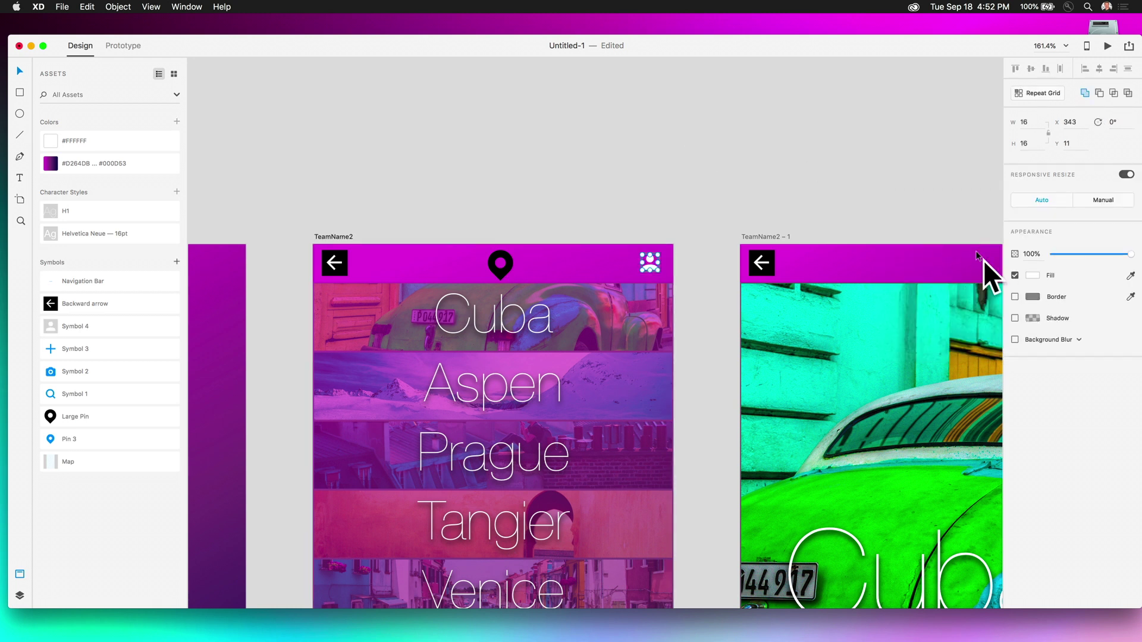
{"action": "left_click", "coordinate": [1032, 276]}
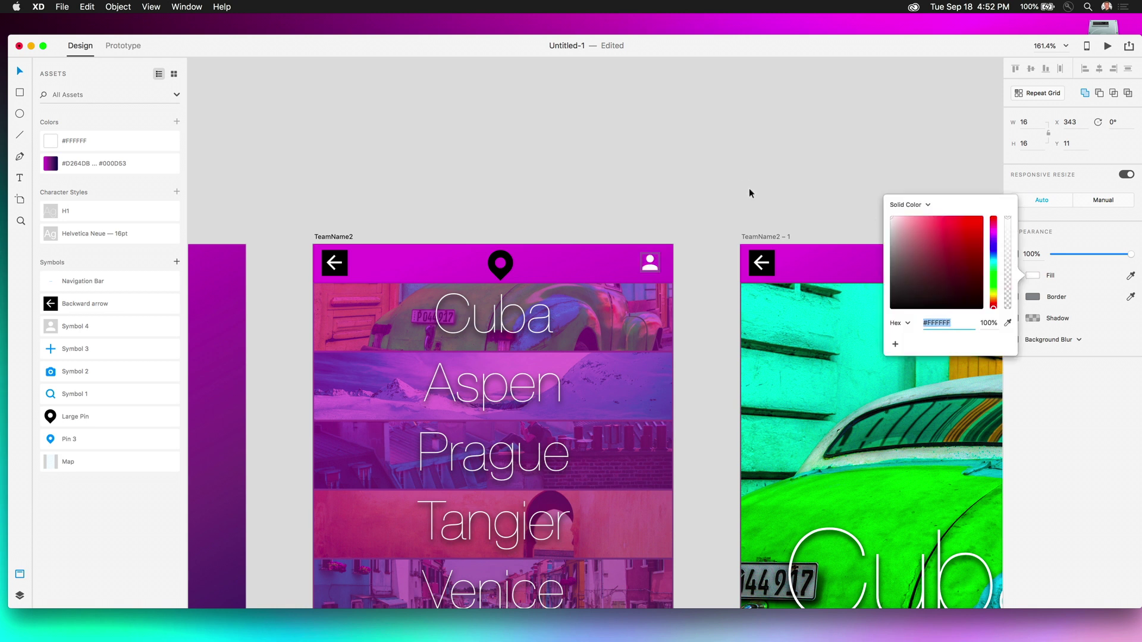
{"action": "left_click", "coordinate": [627, 164]}
{"action": "key", "text": "super+0"}
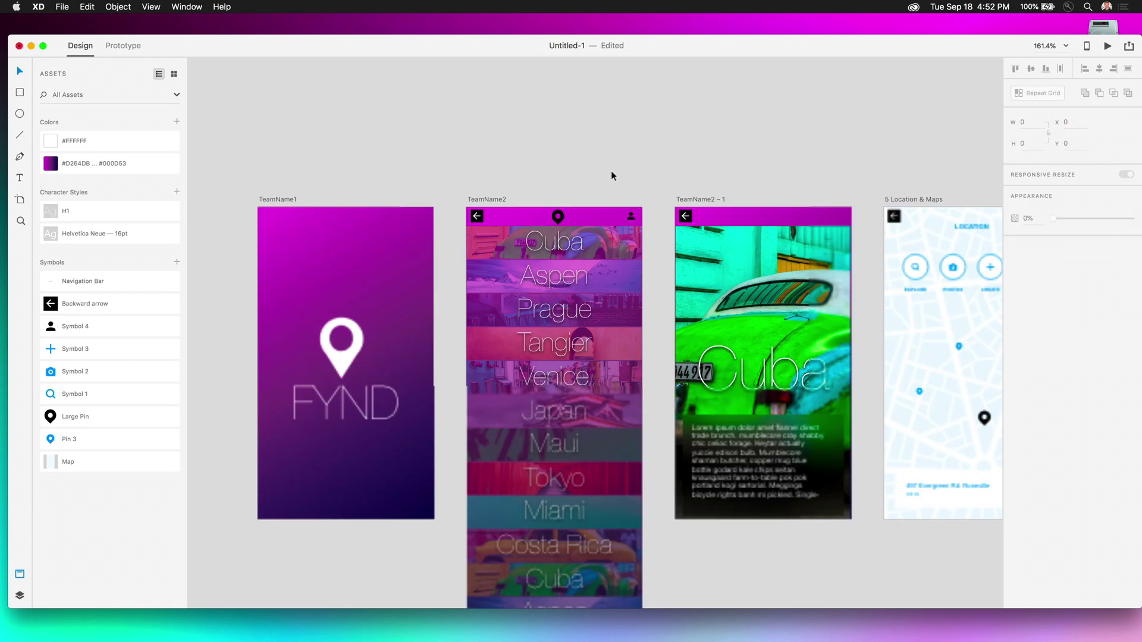
{"action": "scroll", "coordinate": [582, 156], "scroll_direction": "up", "scroll_amount": 5}
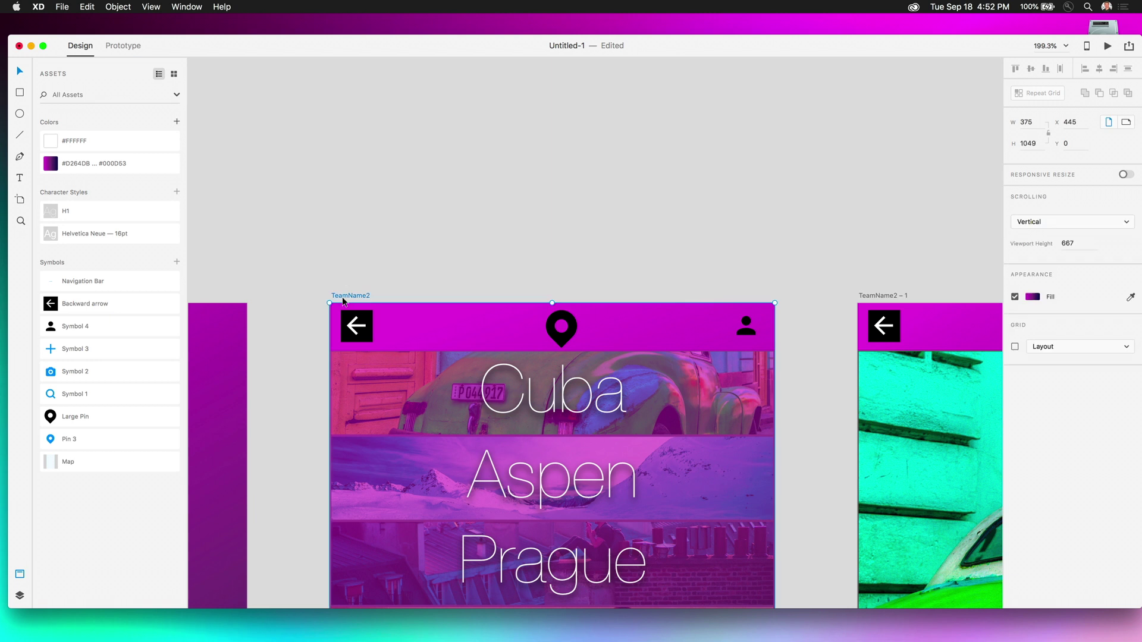
{"action": "left_click", "coordinate": [365, 338]}
{"action": "left_click", "coordinate": [562, 327], "text": "shift"}
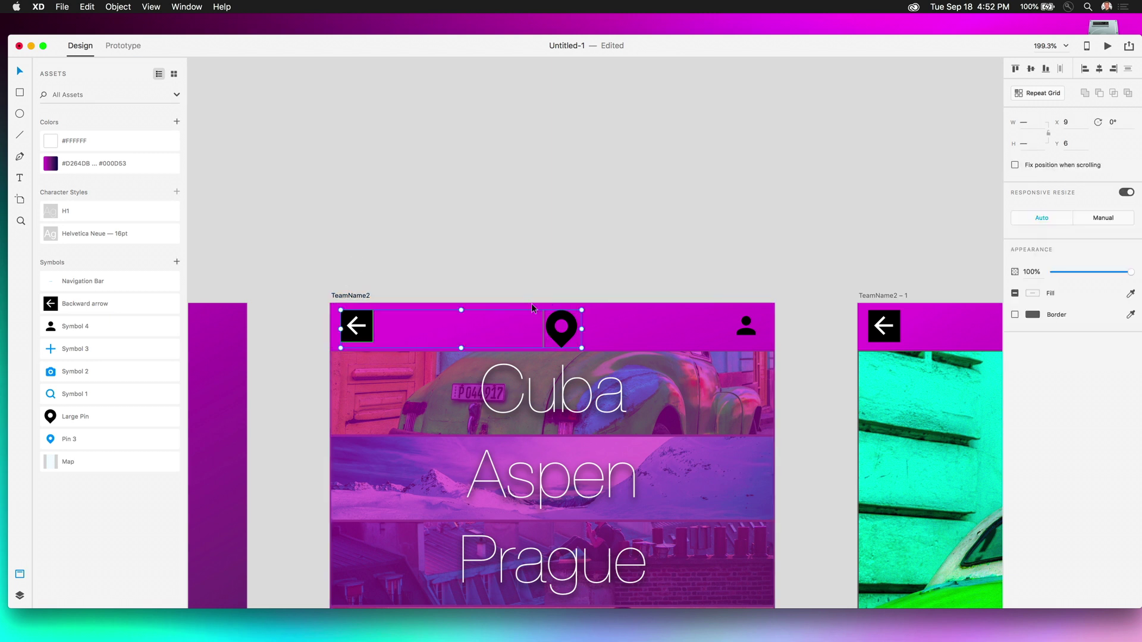
{"action": "scroll", "coordinate": [532, 308], "scroll_direction": "down", "scroll_amount": 10}
{"action": "left_click_drag", "start_coordinate": [413, 224], "coordinate": [176, 94]}
{"action": "scroll", "coordinate": [176, 95], "scroll_direction": "down", "scroll_amount": 1}
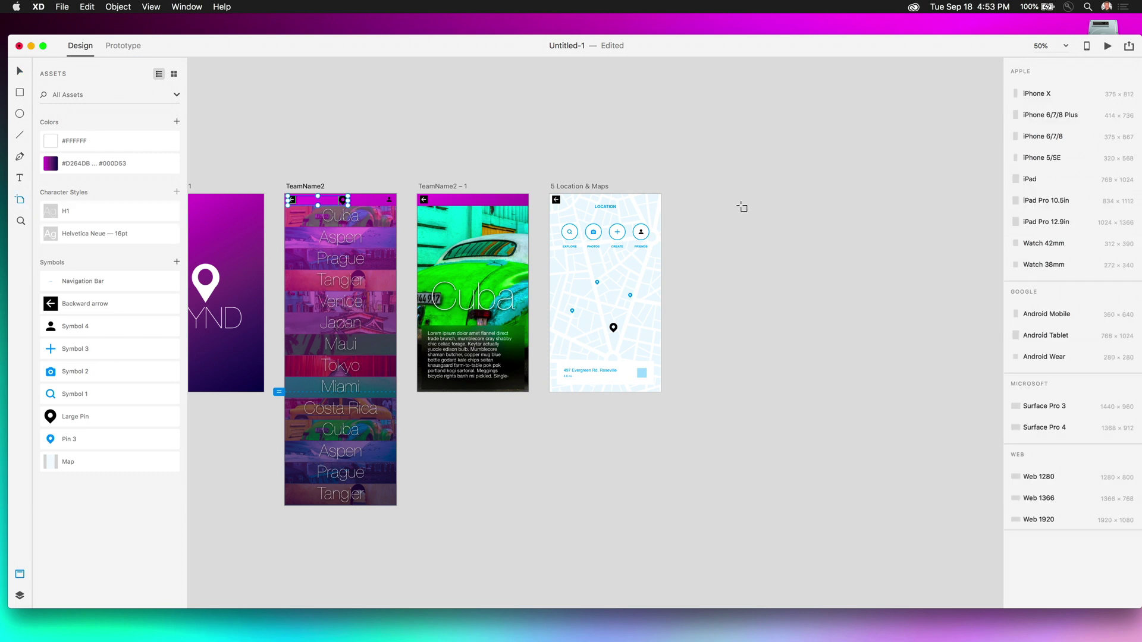
{"action": "left_click_drag", "start_coordinate": [686, 189], "coordinate": [996, 565]}
{"action": "left_click", "coordinate": [19, 71]}
{"action": "left_click_drag", "start_coordinate": [281, 161], "coordinate": [393, 203]}
{"action": "key", "text": "super+c"}
{"action": "left_click", "coordinate": [701, 183]}
{"action": "key", "text": "super+v"}
{"action": "scroll", "coordinate": [574, 179], "scroll_direction": "right", "scroll_amount": 5}
{"action": "scroll", "coordinate": [574, 178], "scroll_direction": "up", "scroll_amount": 2}
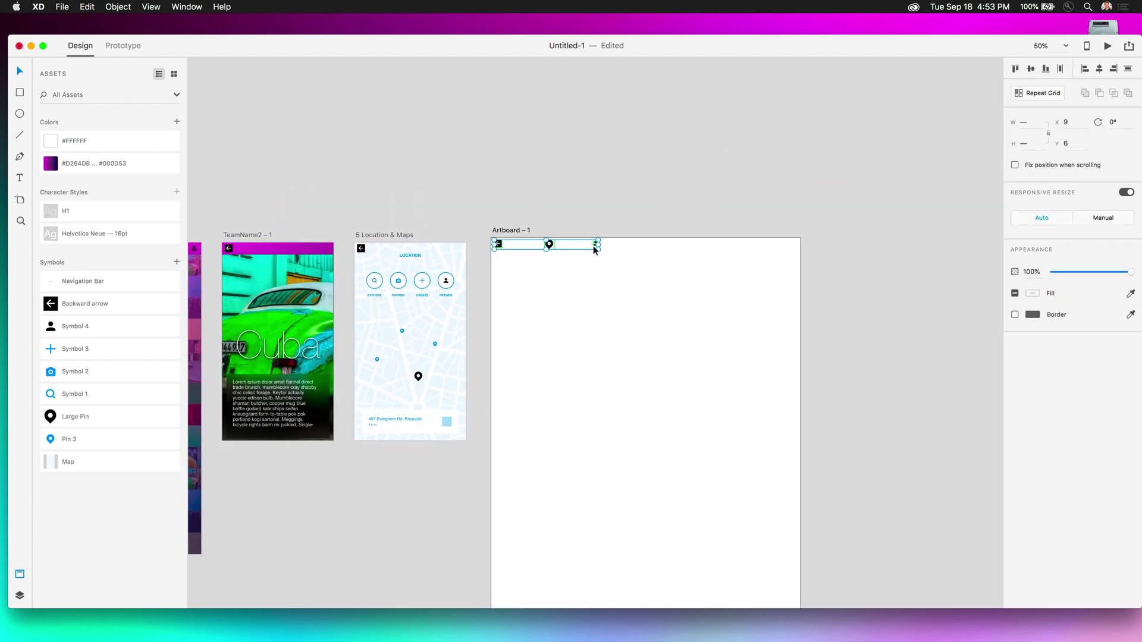
{"action": "scroll", "coordinate": [576, 243], "scroll_direction": "right", "scroll_amount": 5}
{"action": "scroll", "coordinate": [530, 165], "scroll_direction": "up", "scroll_amount": 8}
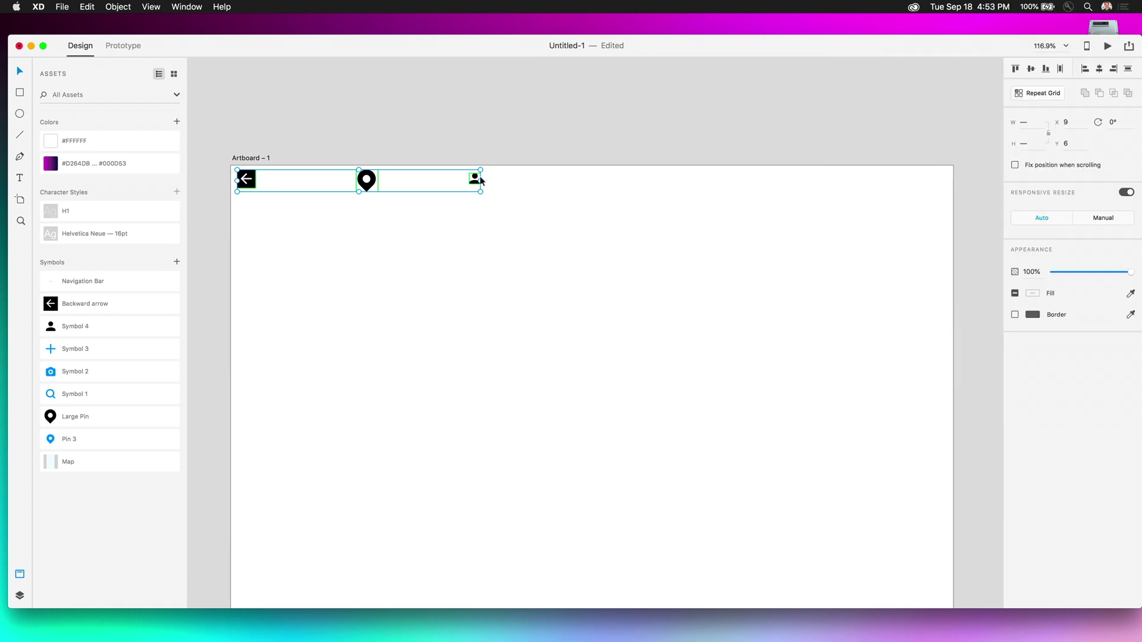
{"action": "left_click_drag", "start_coordinate": [482, 179], "coordinate": [945, 189]}
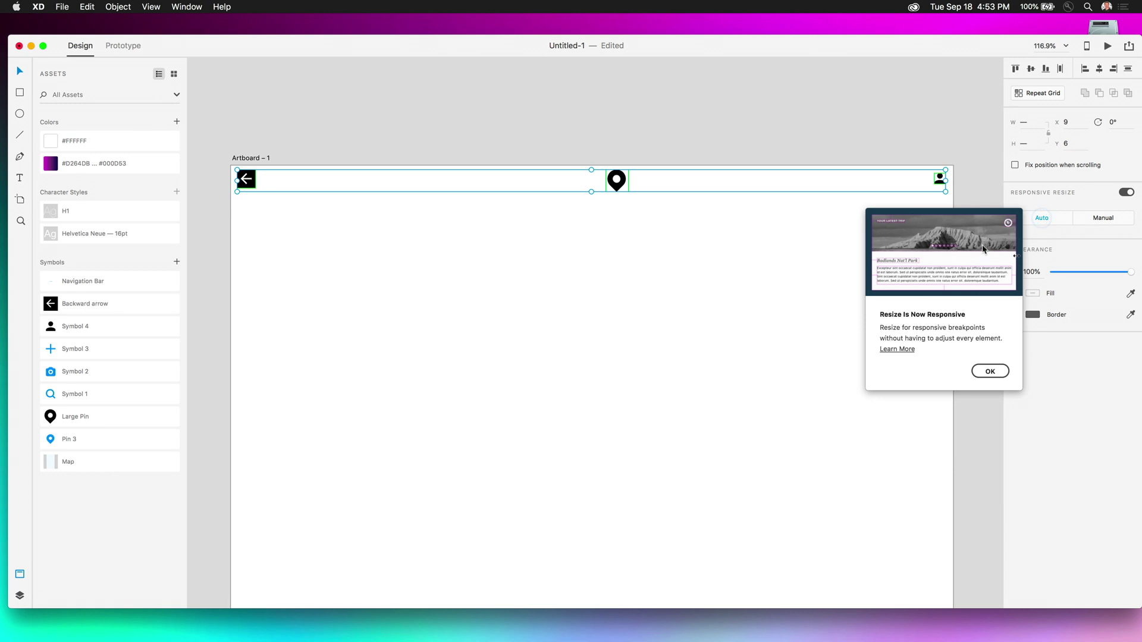
{"action": "left_click", "coordinate": [533, 141]}
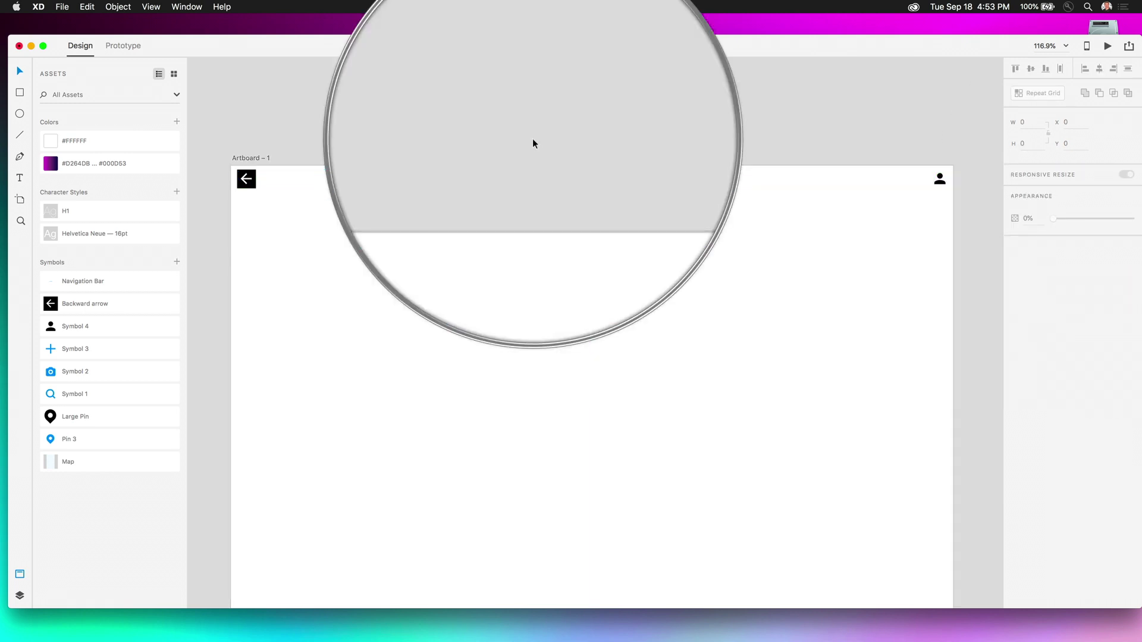
{"action": "left_click", "coordinate": [236, 158]}
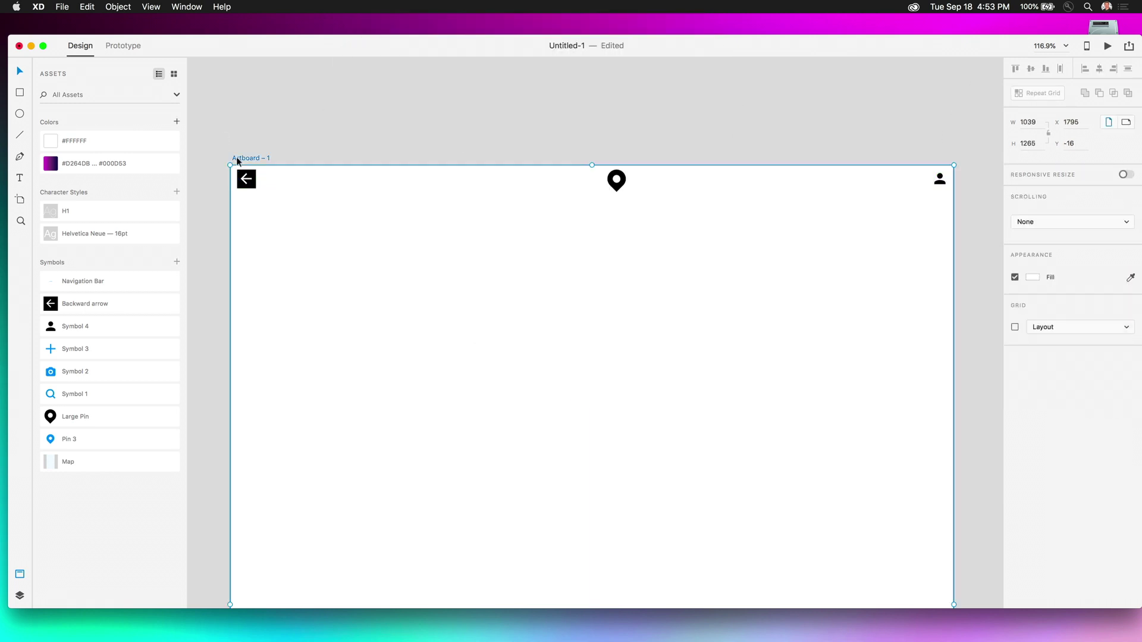
{"action": "key", "text": "Delete"}
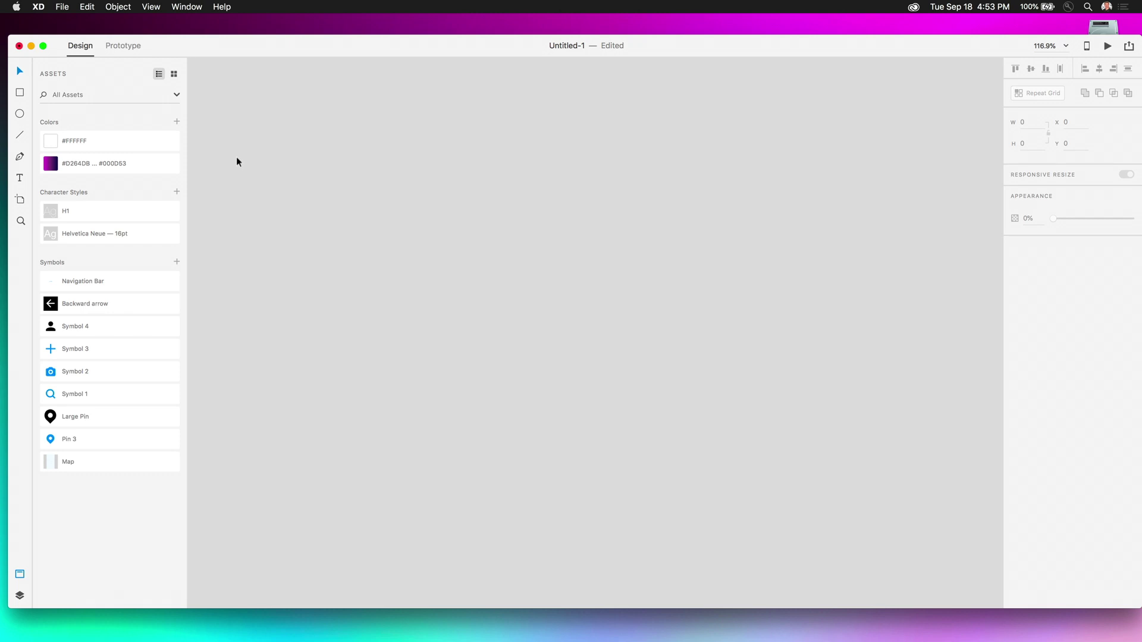
{"action": "key", "text": "super+1"}
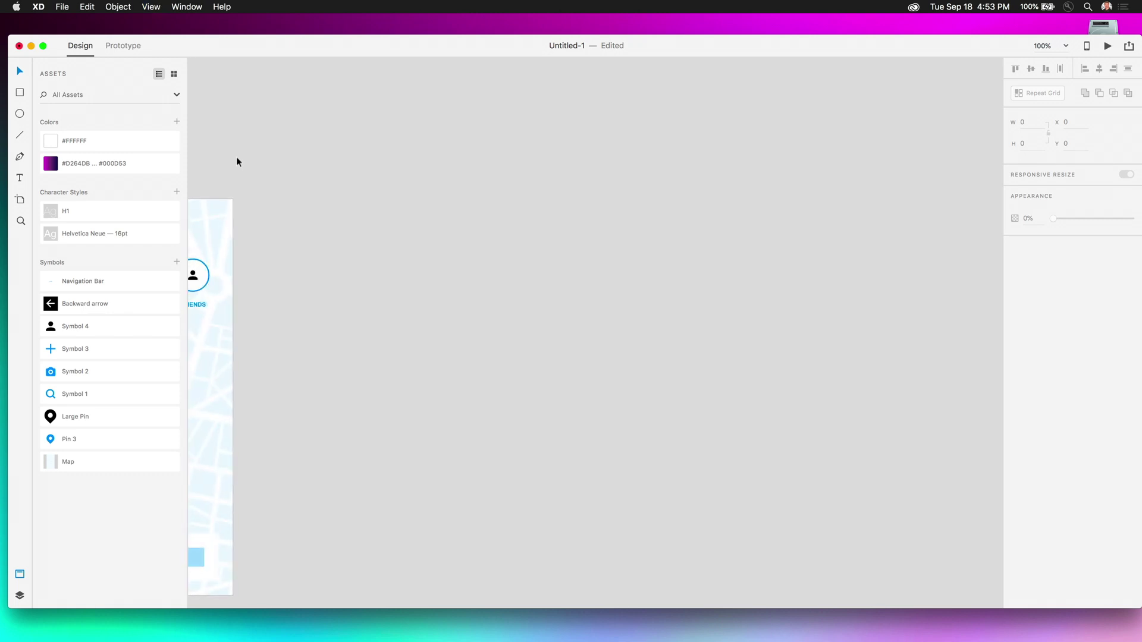
{"action": "key", "text": "super+0"}
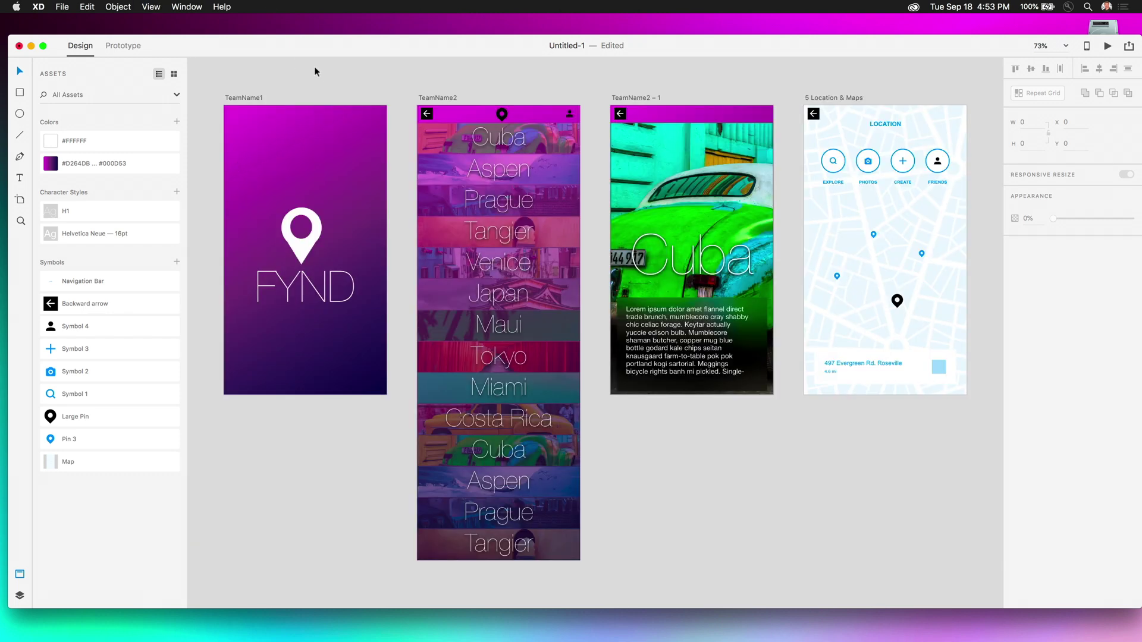
{"action": "left_click_drag", "start_coordinate": [326, 46], "coordinate": [322, 31]}
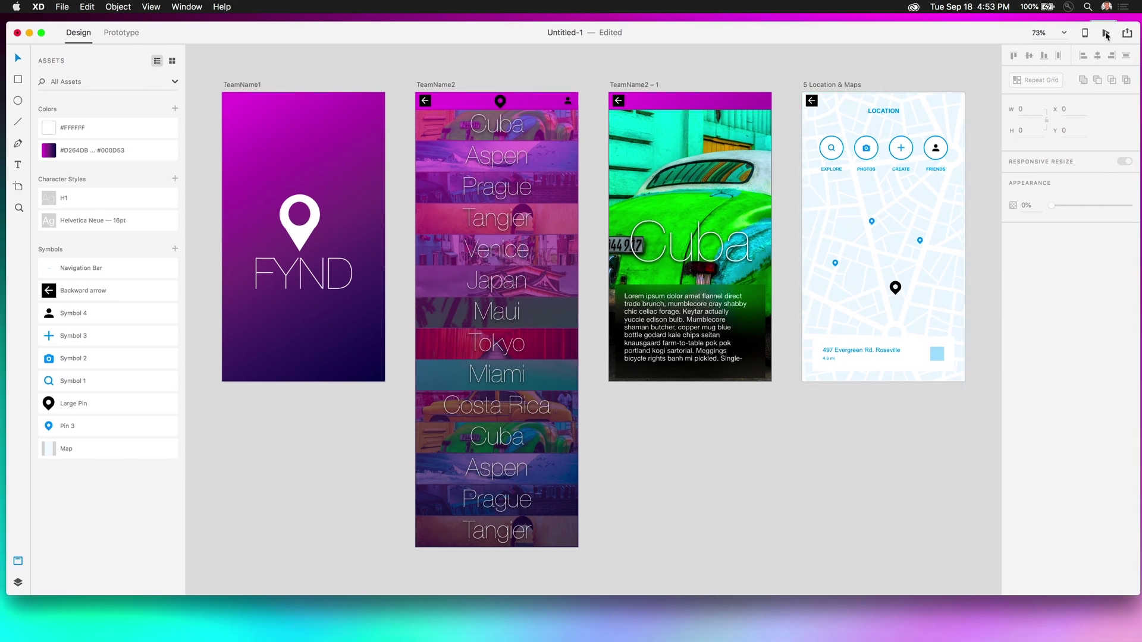
Step: In Prototype mode, wire the FYND splash screen's pin to the TeamName2 screen
{"action": "left_click", "coordinate": [108, 36]}
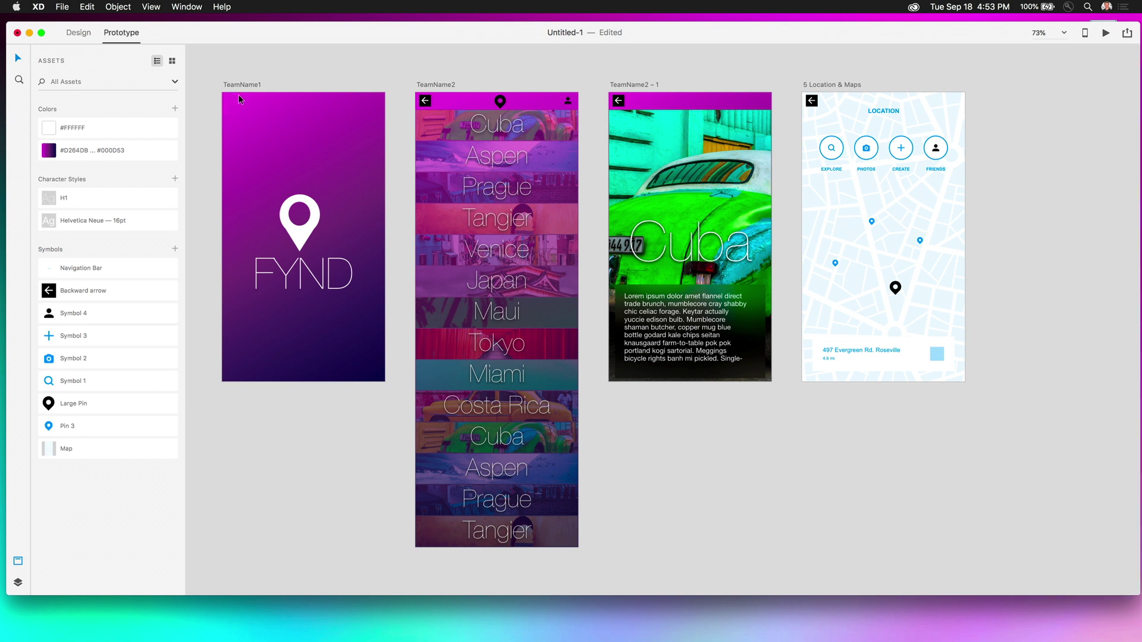
{"action": "scroll", "coordinate": [255, 233], "scroll_direction": "up", "scroll_amount": 5}
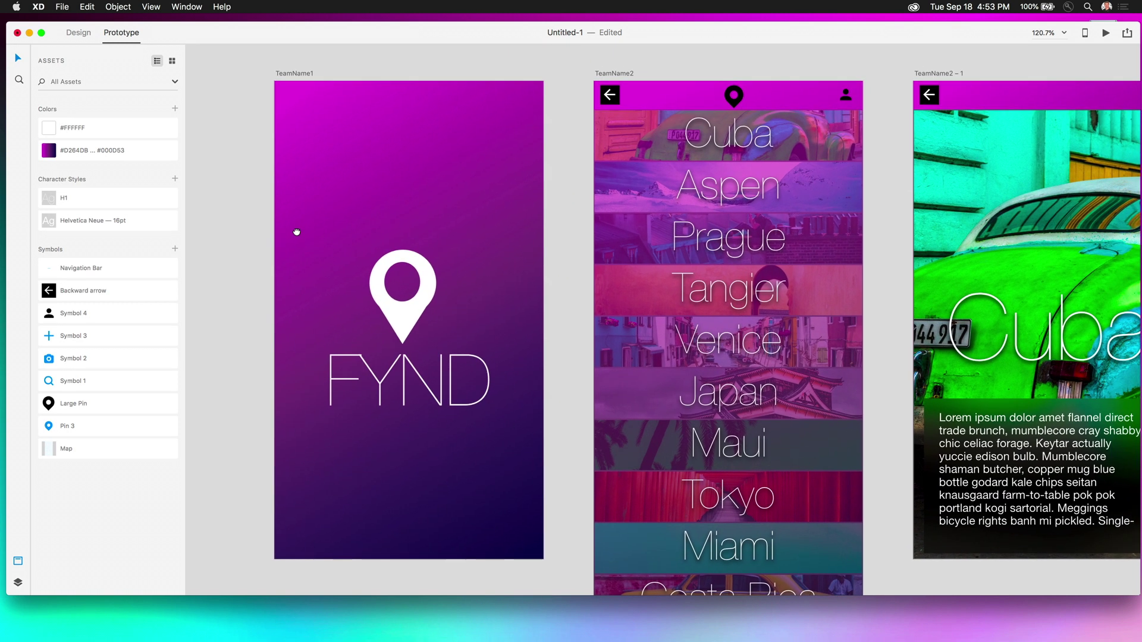
{"action": "left_click_drag", "start_coordinate": [297, 232], "coordinate": [241, 249]}
{"action": "left_click", "coordinate": [343, 333]}
{"action": "key", "text": "alt"}
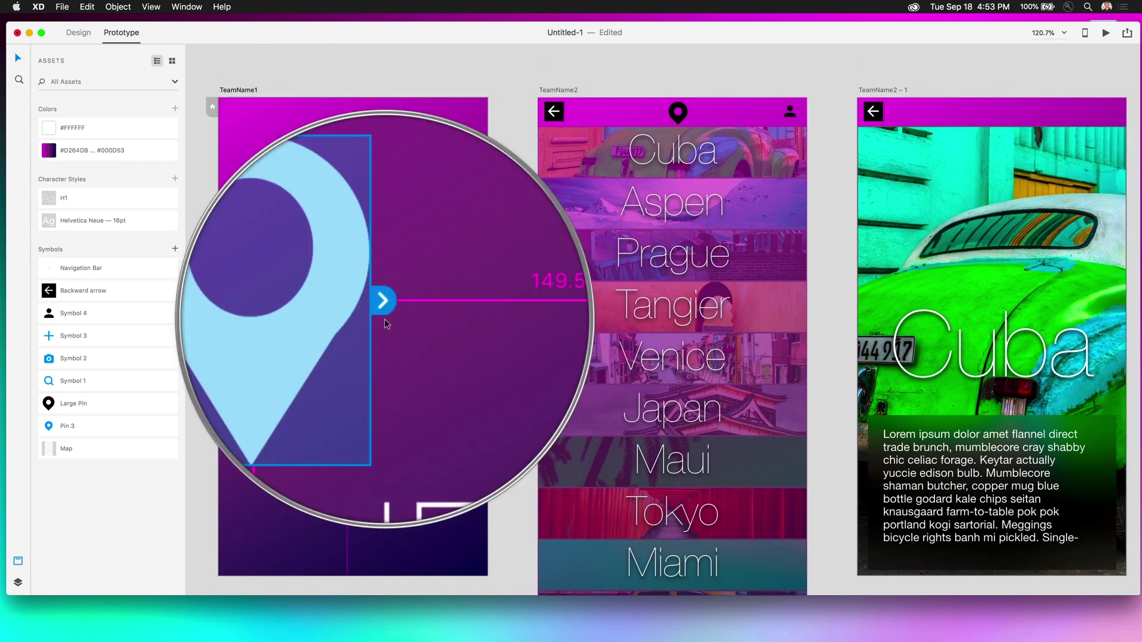
{"action": "left_click_drag", "start_coordinate": [384, 315], "coordinate": [438, 279]}
Step: Link the whole TeamName1 splash screen to TeamName2 on Tap with a Dissolve transition
{"action": "left_click", "coordinate": [229, 91]}
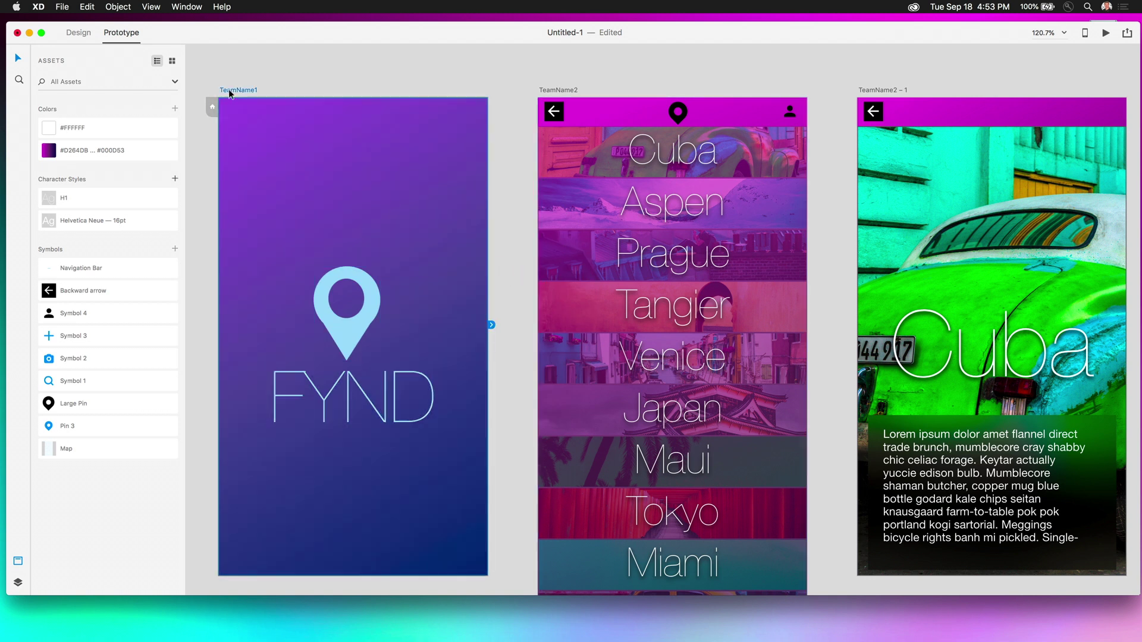
{"action": "left_click_drag", "start_coordinate": [540, 292], "coordinate": [551, 300]}
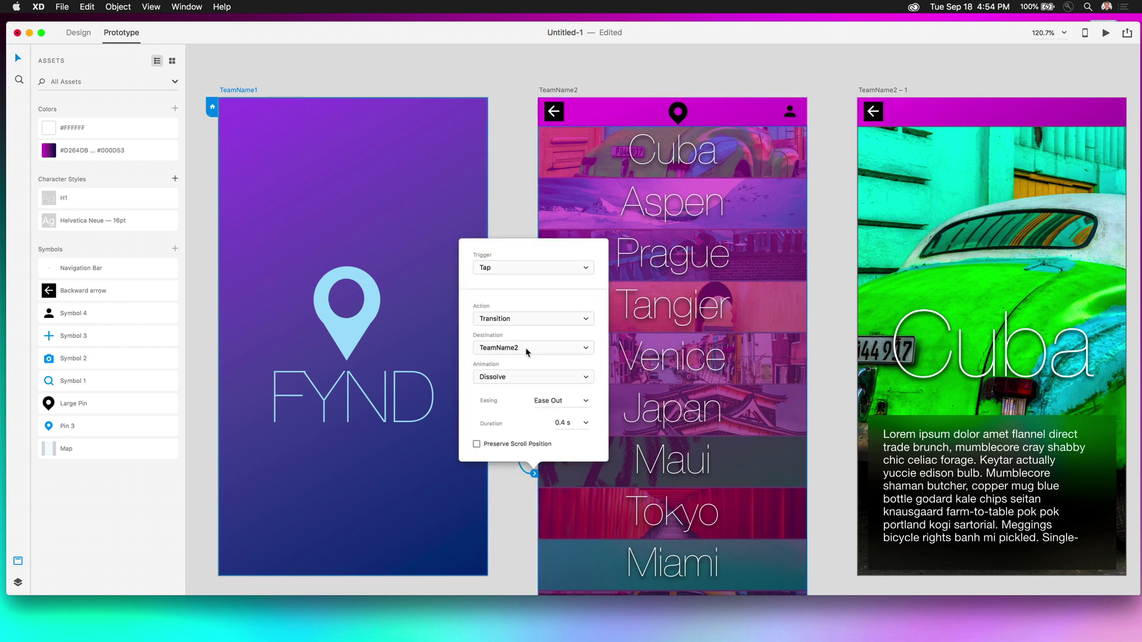
{"action": "left_click", "coordinate": [525, 323]}
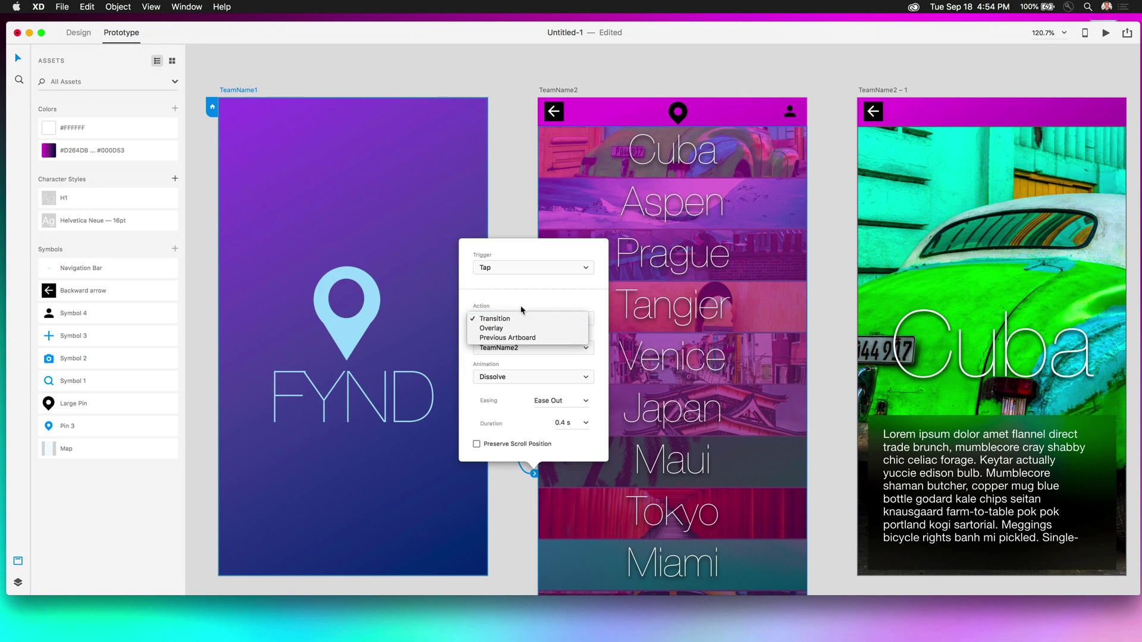
{"action": "left_click", "coordinate": [510, 319]}
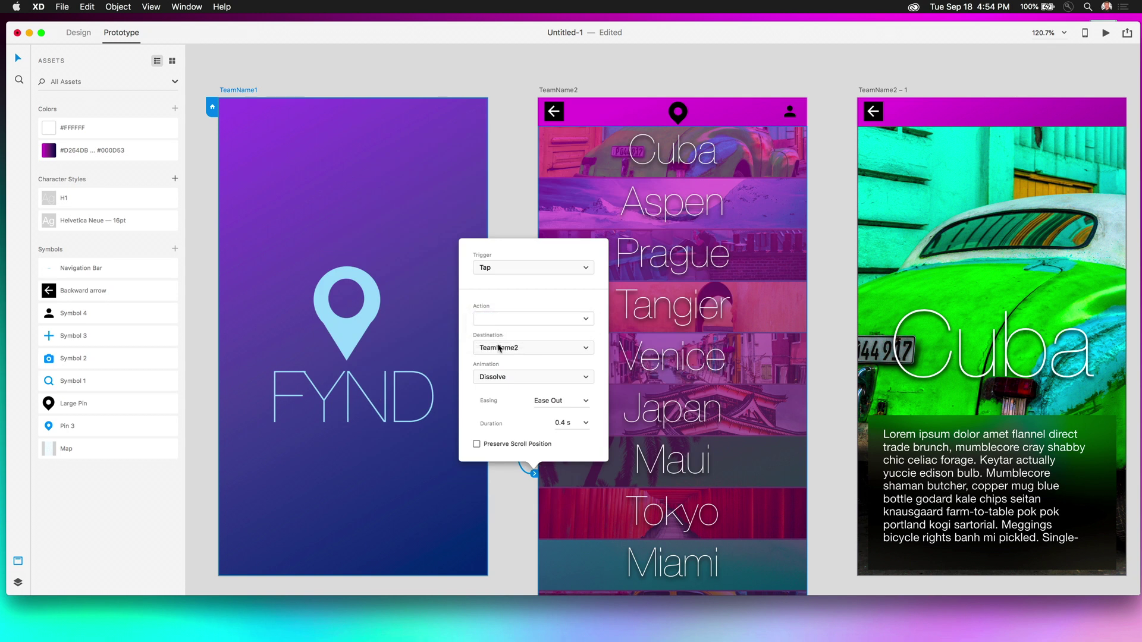
{"action": "left_click", "coordinate": [528, 378]}
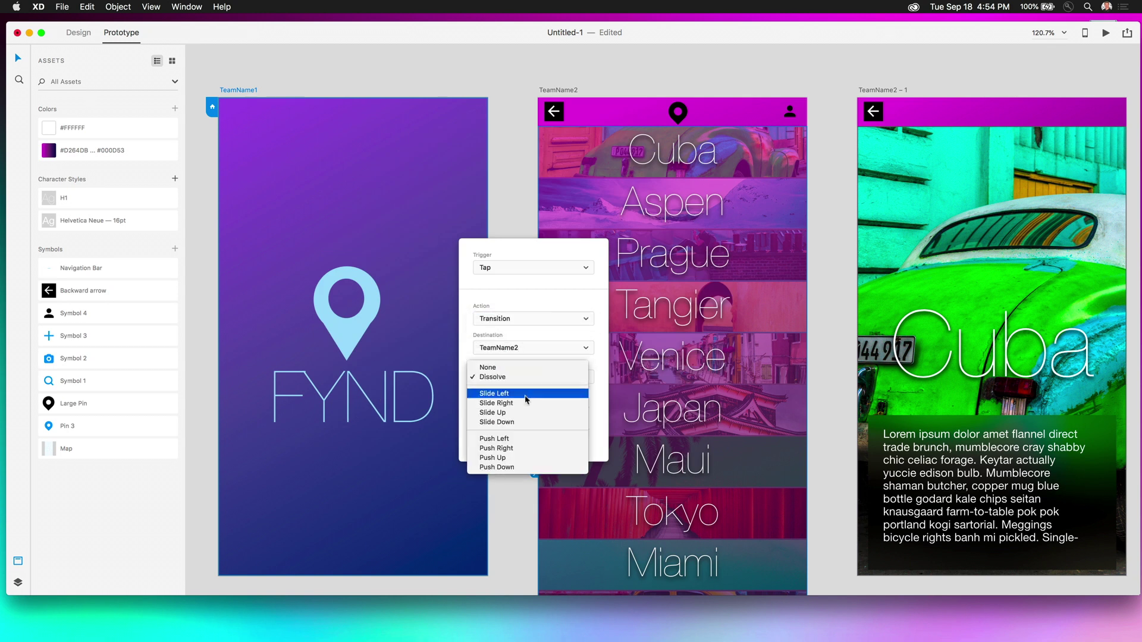
{"action": "left_click", "coordinate": [492, 184]}
{"action": "scroll", "coordinate": [516, 148], "scroll_direction": "right", "scroll_amount": 10}
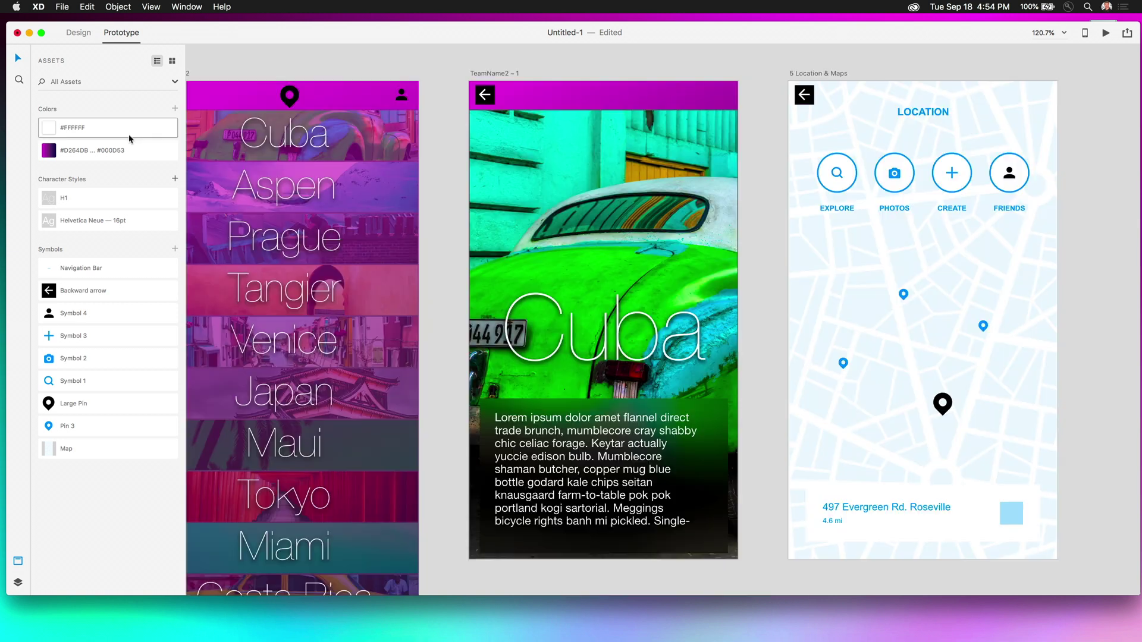
Step: Link the Cuba row to TeamName2 – 1 with a Slide Left transition
{"action": "left_click", "coordinate": [390, 137]}
{"action": "double_click", "coordinate": [388, 136]}
{"action": "left_click_drag", "start_coordinate": [556, 222], "coordinate": [553, 248]}
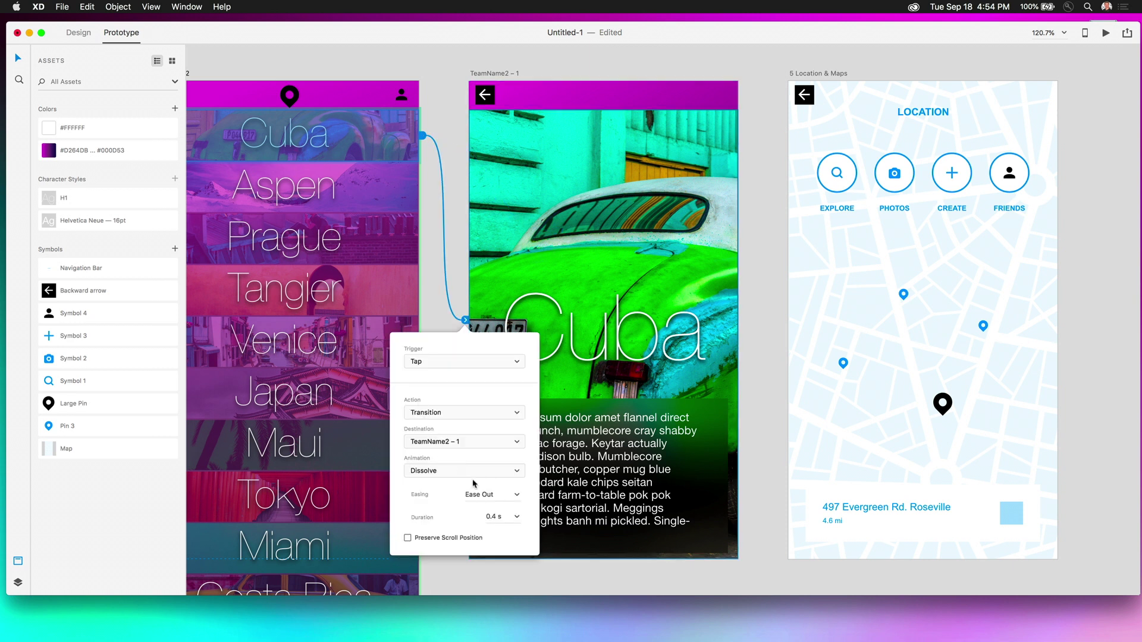
{"action": "left_click", "coordinate": [473, 471]}
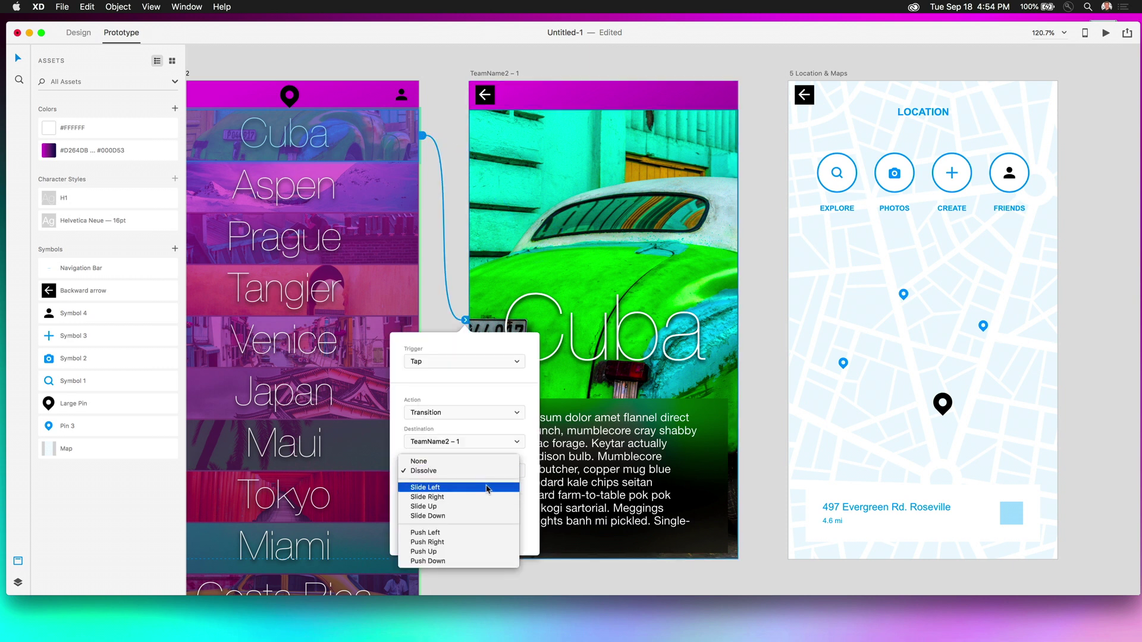
{"action": "left_click", "coordinate": [486, 487]}
{"action": "left_click", "coordinate": [447, 57]}
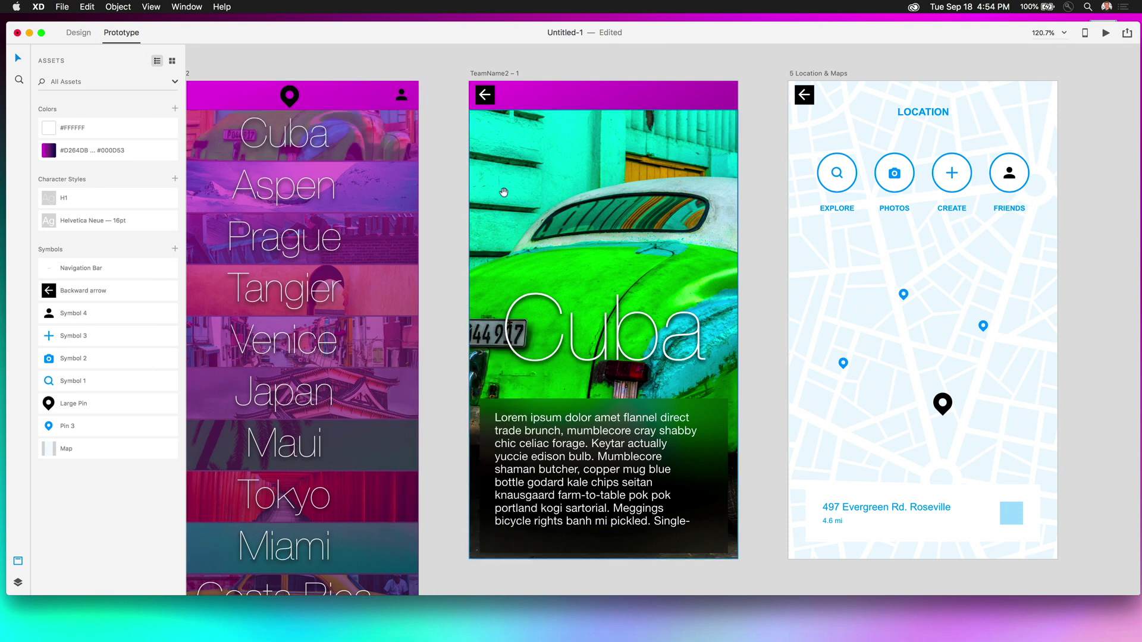
Step: Link the TeamName2 – 1 Cuba screen to 5 Location & Maps
{"action": "scroll", "coordinate": [504, 192], "scroll_direction": "right", "scroll_amount": 3}
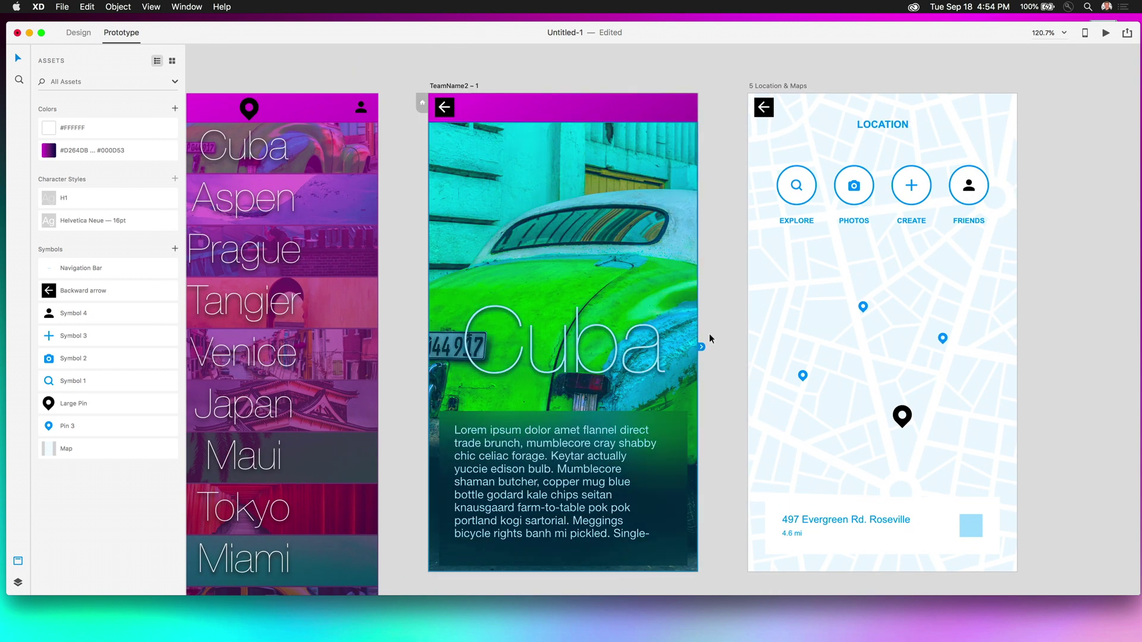
{"action": "left_click_drag", "start_coordinate": [701, 348], "coordinate": [771, 292]}
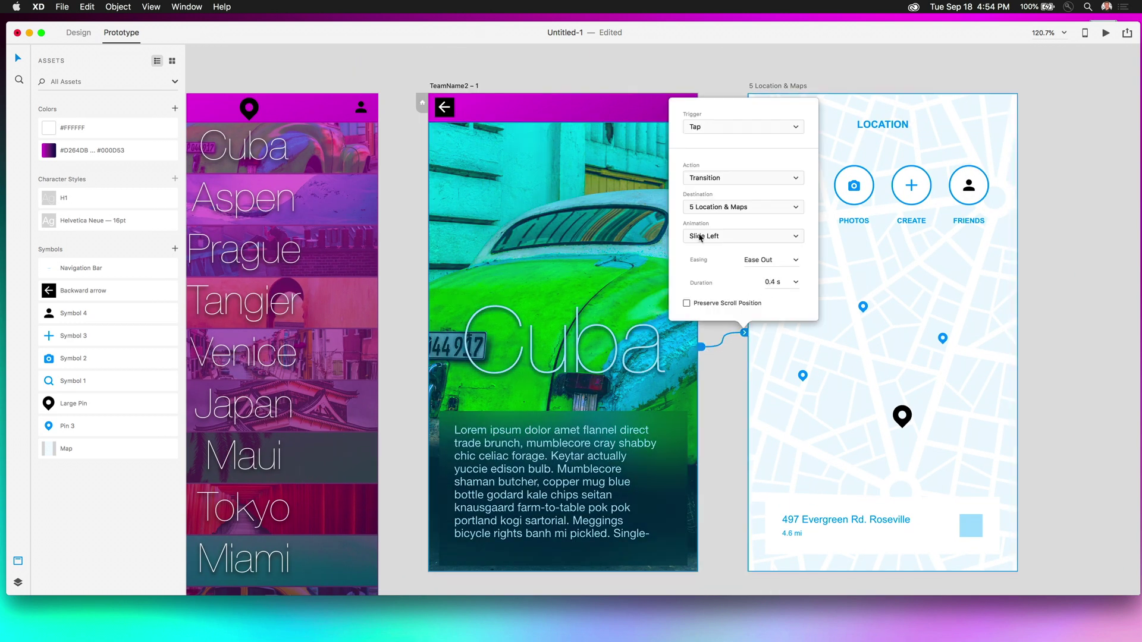
{"action": "left_click", "coordinate": [717, 122]}
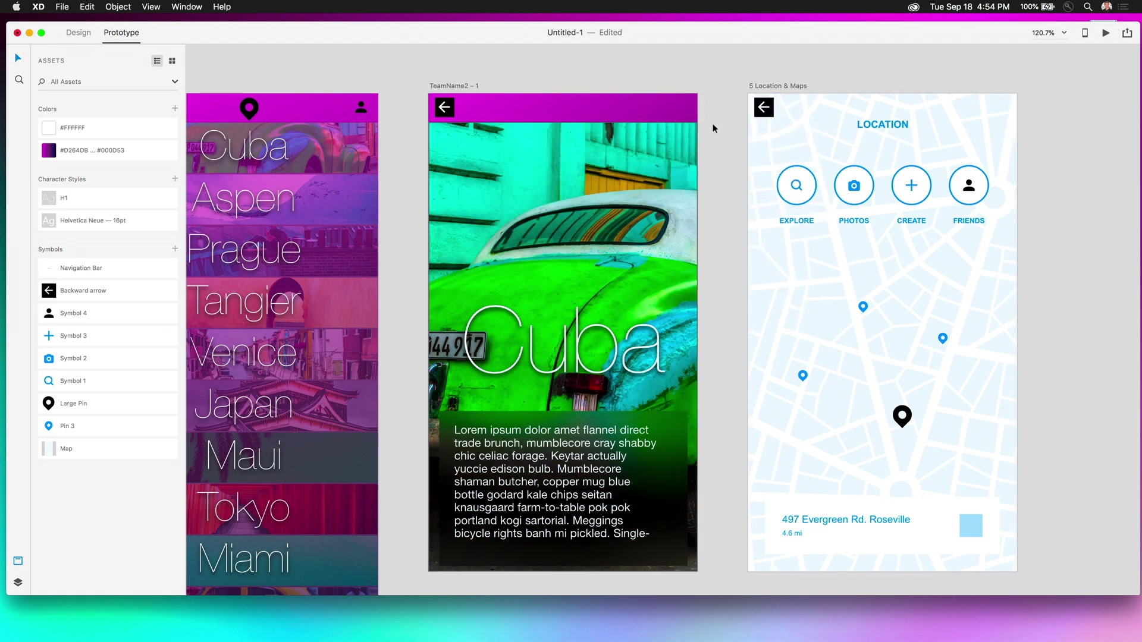
Step: Set the map screen's back arrow to go to Previous Artboard on tap
{"action": "left_click", "coordinate": [768, 112]}
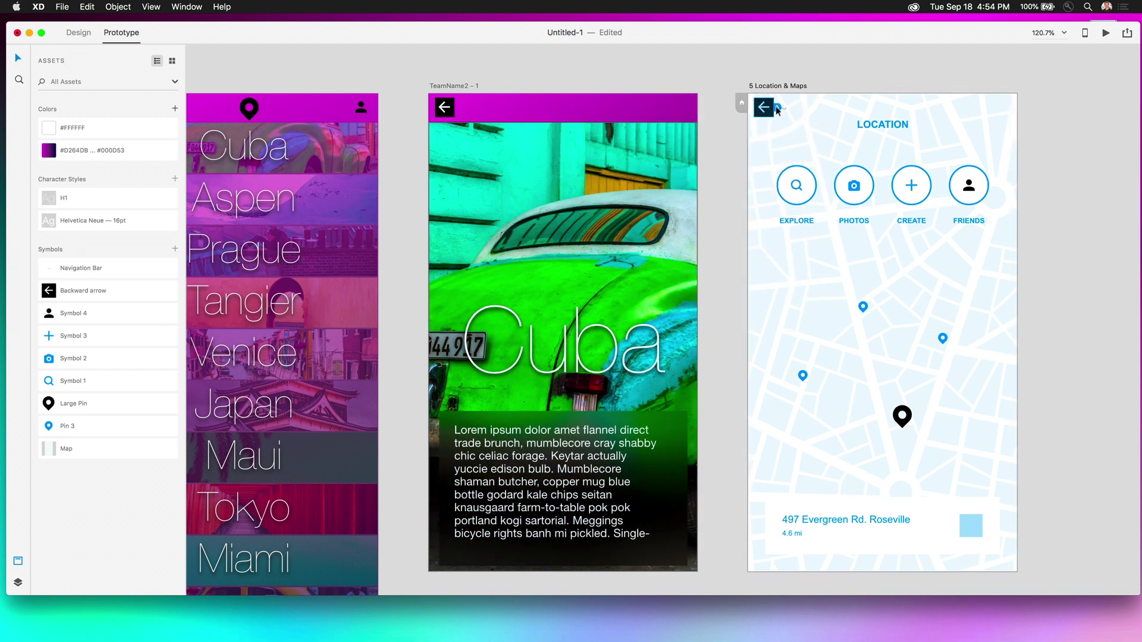
{"action": "right_click", "coordinate": [779, 109]}
{"action": "key", "text": "Escape"}
{"action": "left_click", "coordinate": [778, 107]}
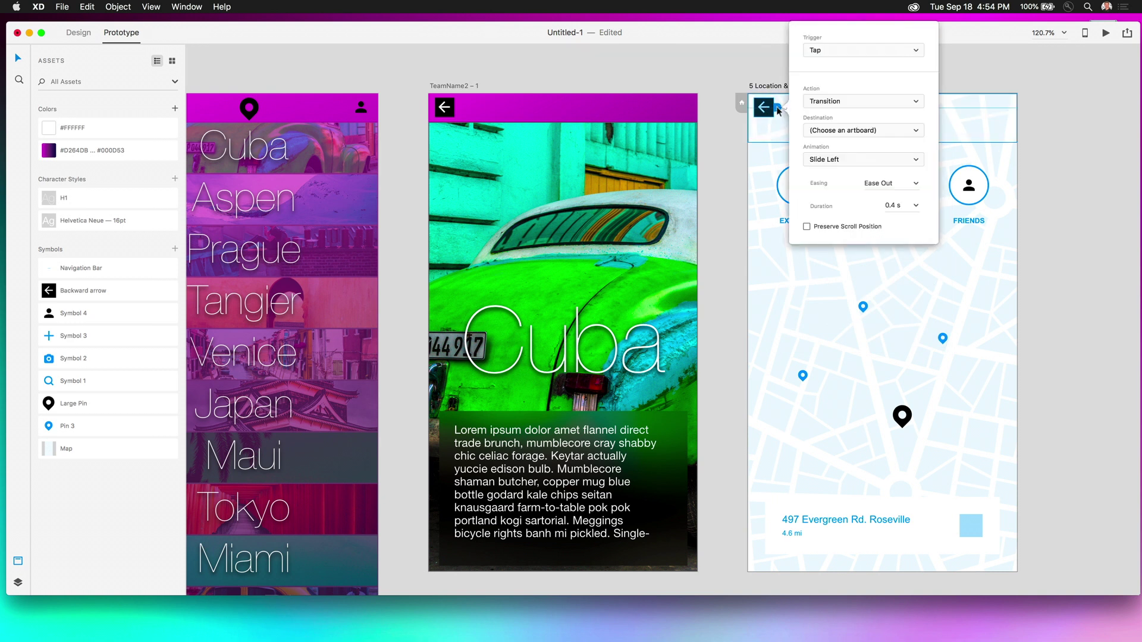
{"action": "left_click", "coordinate": [872, 131]}
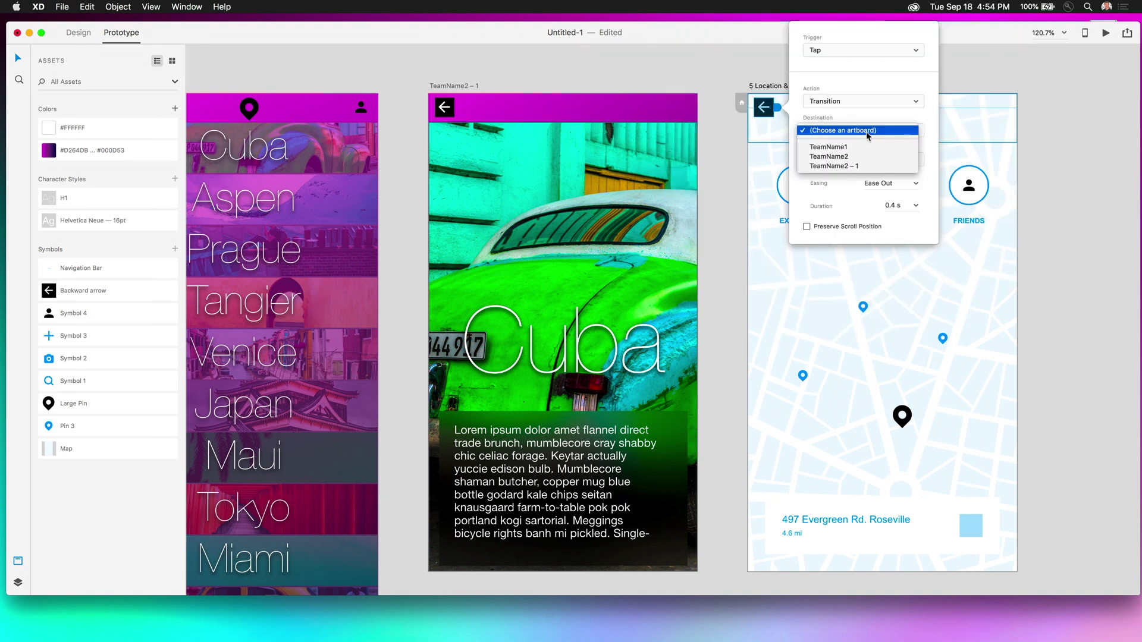
{"action": "left_click", "coordinate": [867, 132]}
{"action": "left_click", "coordinate": [859, 161]}
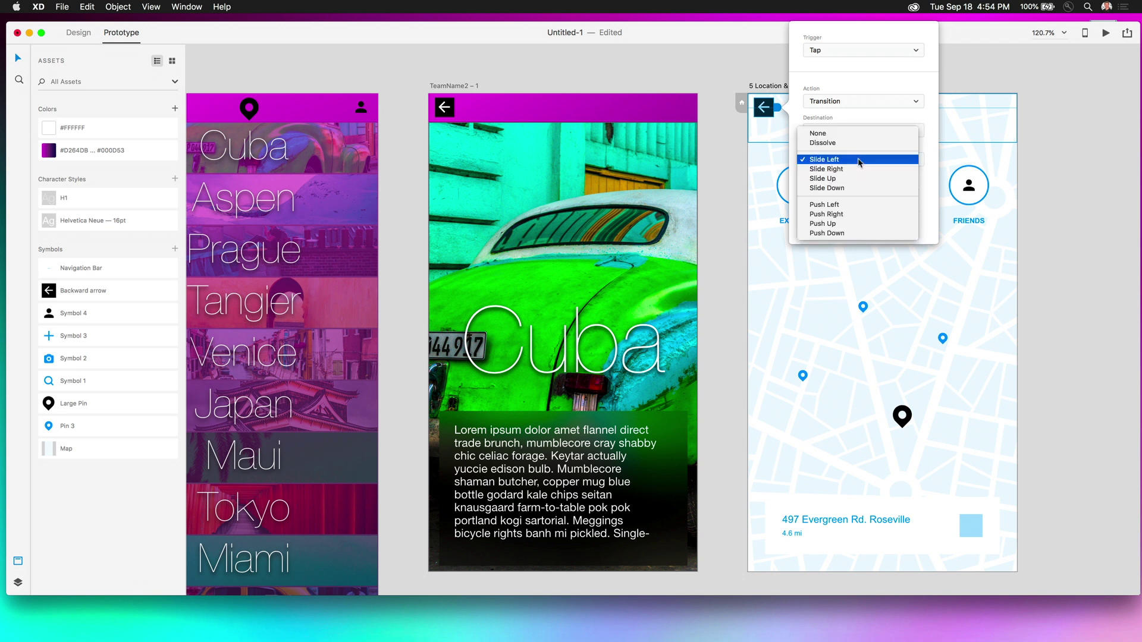
{"action": "left_click", "coordinate": [842, 76]}
{"action": "left_click", "coordinate": [842, 103]}
{"action": "left_click", "coordinate": [836, 105]}
{"action": "left_click", "coordinate": [836, 103]}
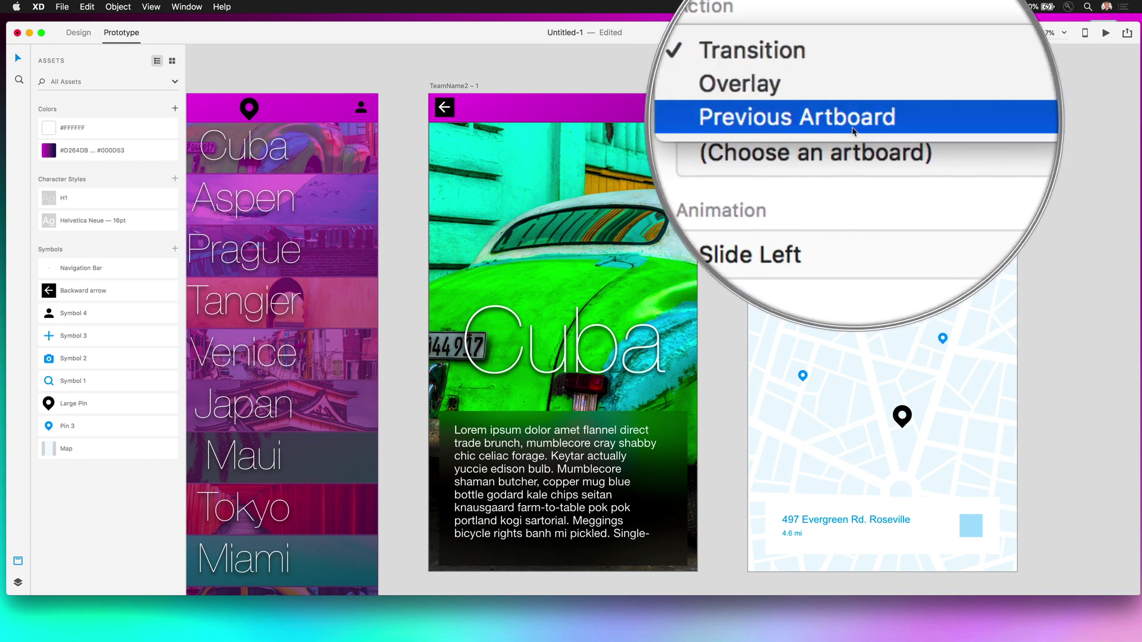
{"action": "left_click", "coordinate": [651, 149]}
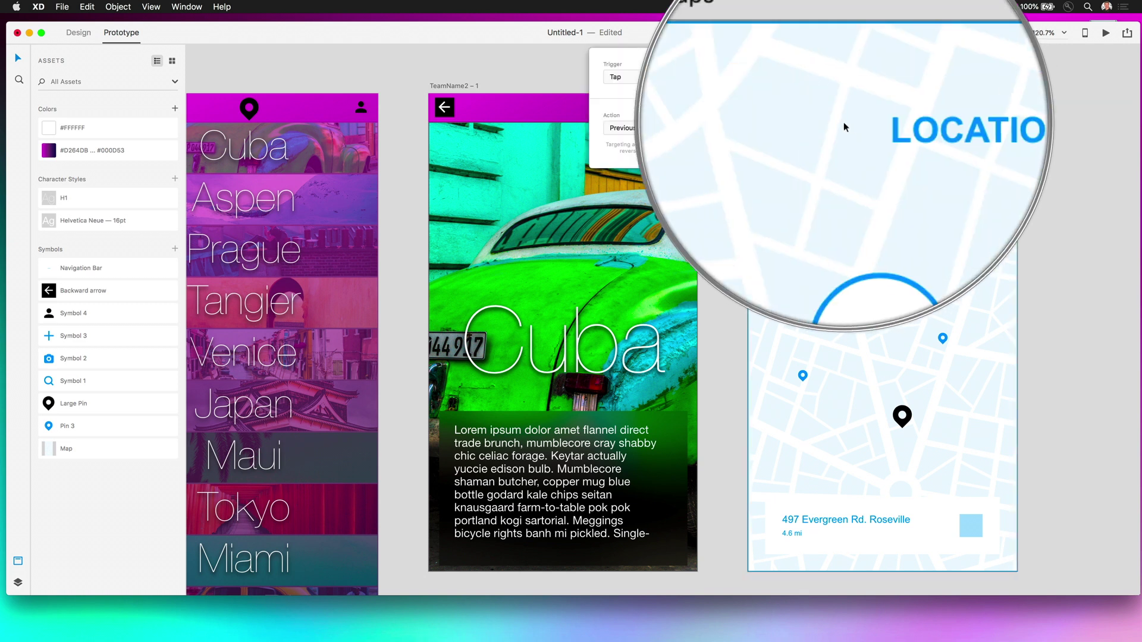
{"action": "left_click", "coordinate": [516, 74]}
Step: Make the Cuba screen's back arrow return to Previous Artboard
{"action": "left_click", "coordinate": [452, 111]}
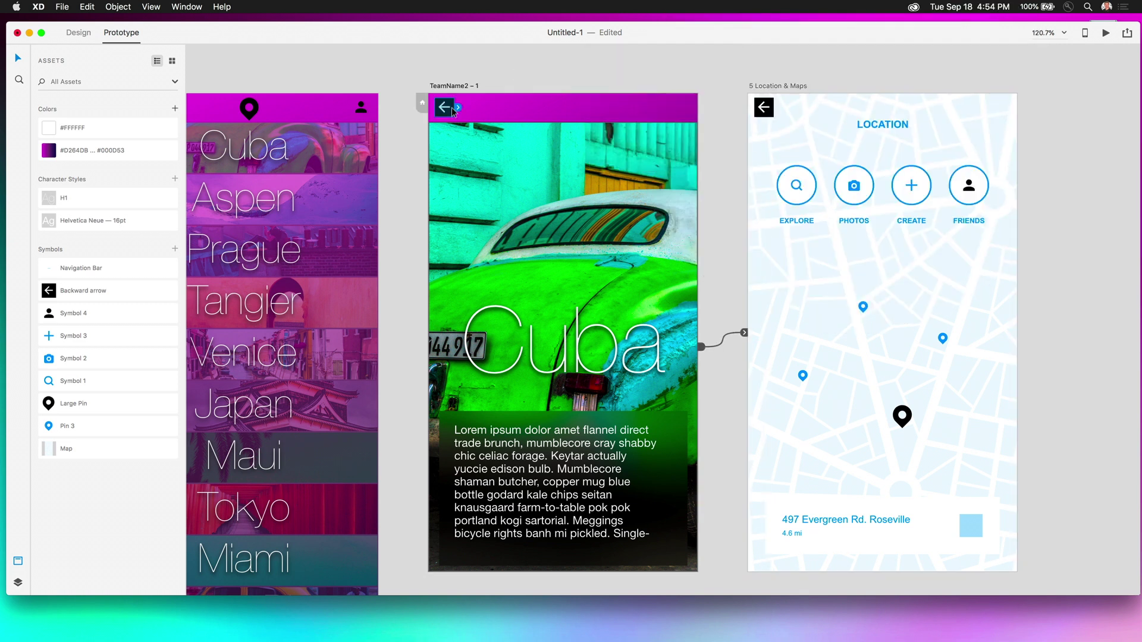
{"action": "left_click", "coordinate": [459, 111]}
{"action": "left_click", "coordinate": [516, 101]}
{"action": "left_click", "coordinate": [517, 119]}
{"action": "left_click", "coordinate": [244, 61]}
Step: Make the city list's back arrow return to Previous Artboard
{"action": "scroll", "coordinate": [676, 120], "scroll_direction": "left", "scroll_amount": 10}
{"action": "left_click", "coordinate": [598, 144]}
{"action": "left_click", "coordinate": [609, 145]}
{"action": "left_click", "coordinate": [668, 112]}
{"action": "left_click", "coordinate": [675, 132]}
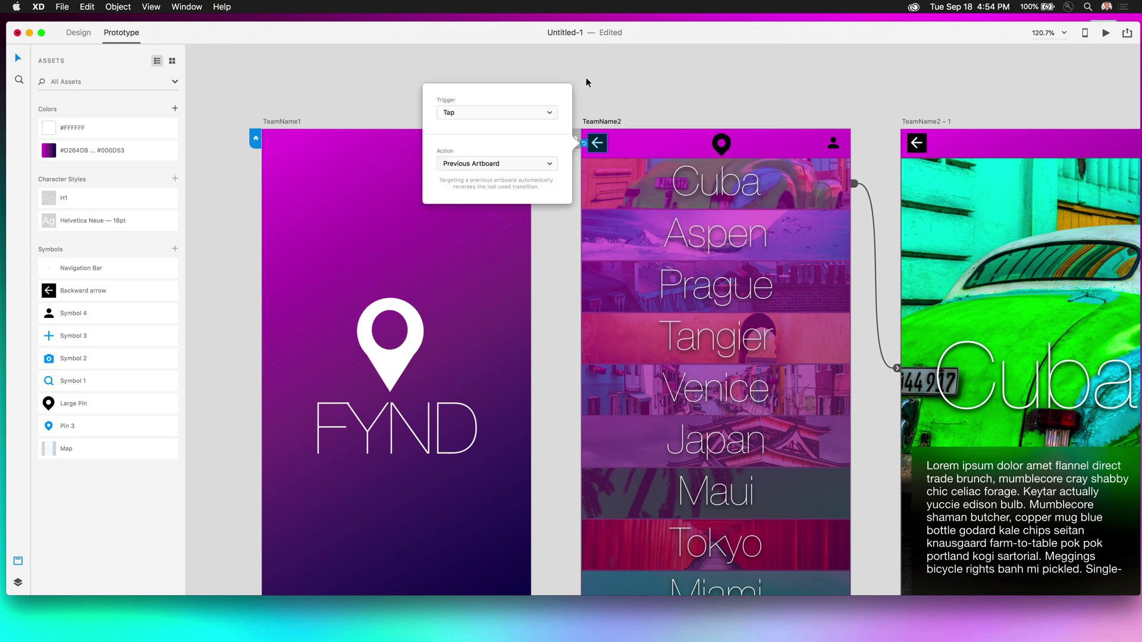
{"action": "left_click", "coordinate": [629, 74]}
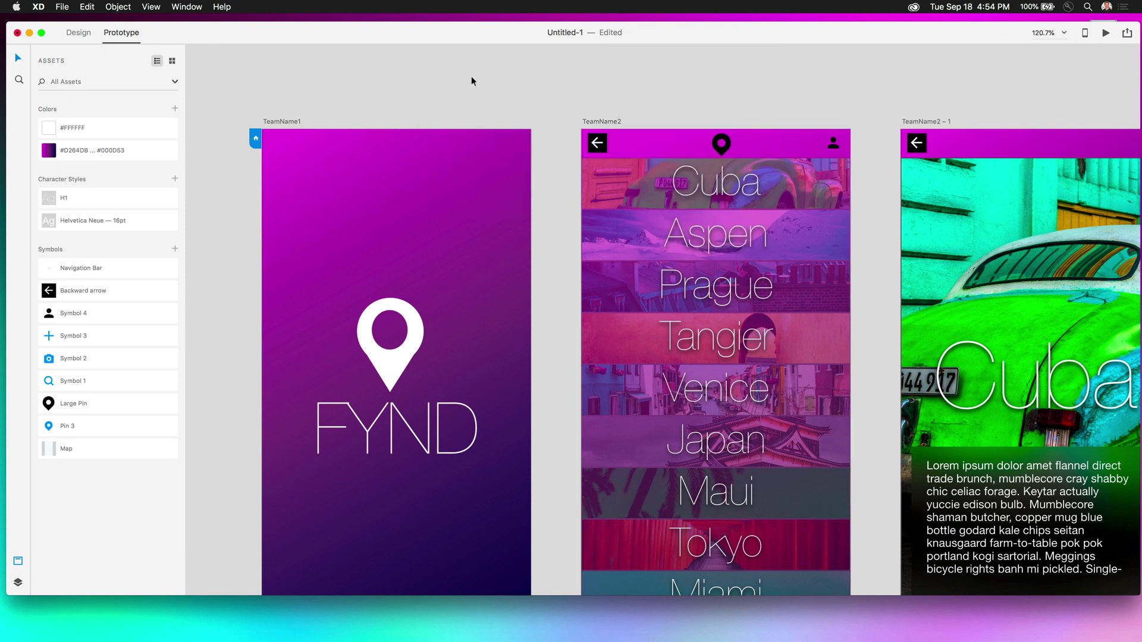
{"action": "left_click_drag", "start_coordinate": [561, 113], "coordinate": [512, 71]}
{"action": "left_click", "coordinate": [545, 99]}
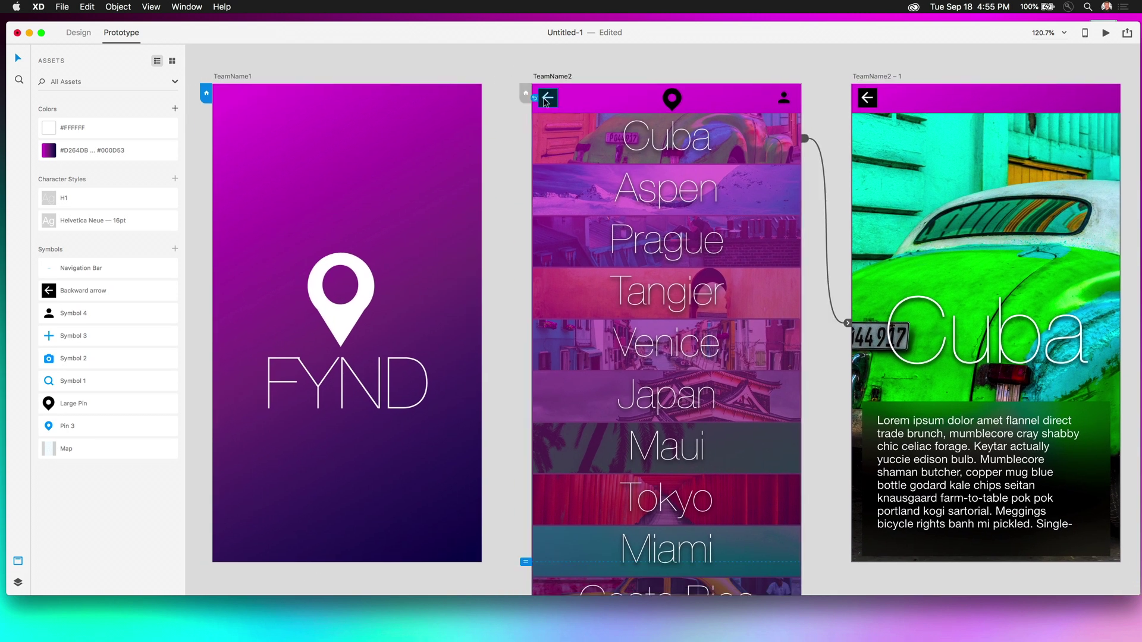
{"action": "left_click", "coordinate": [536, 100]}
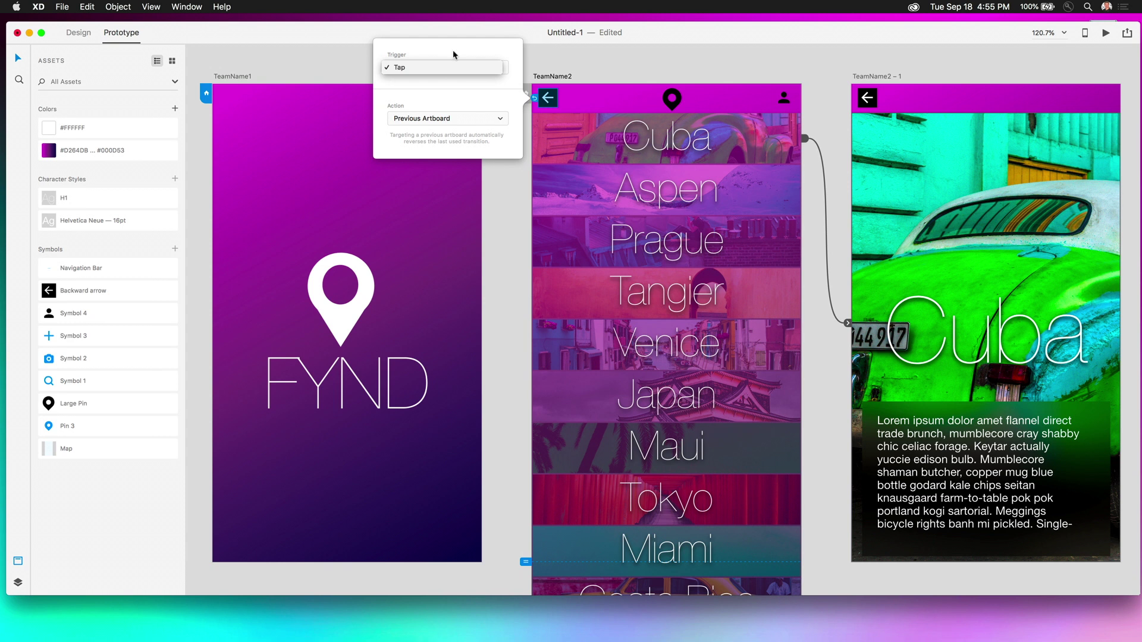
{"action": "left_click", "coordinate": [305, 62]}
{"action": "scroll", "coordinate": [714, 298], "scroll_direction": "right", "scroll_amount": 1}
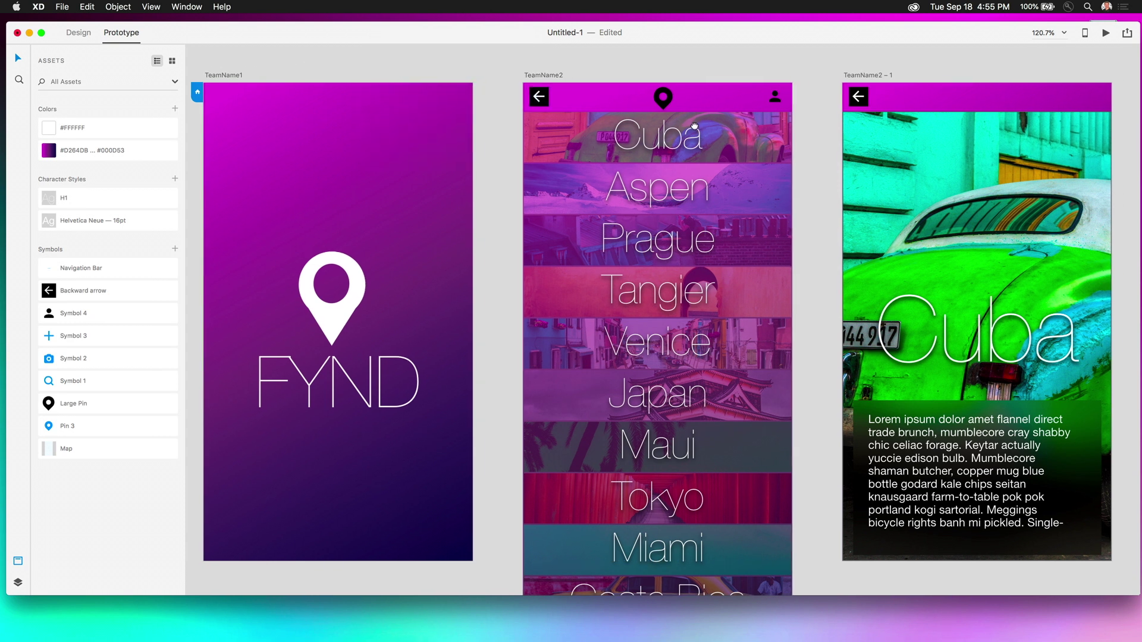
{"action": "left_click", "coordinate": [1105, 35]}
{"action": "left_click_drag", "start_coordinate": [808, 105], "coordinate": [534, 103]}
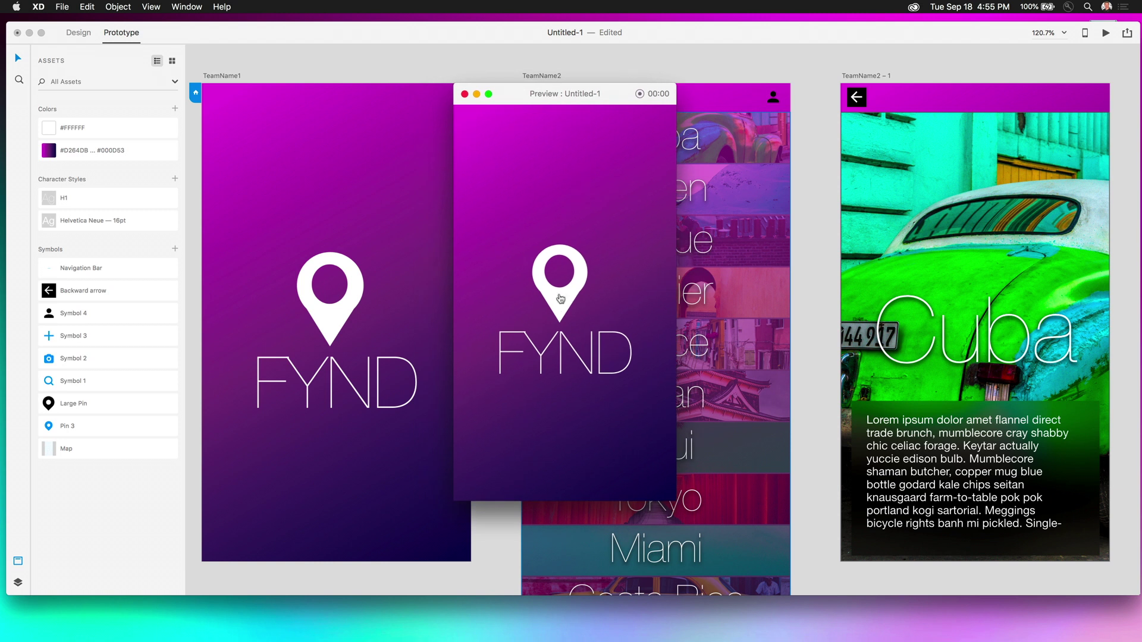
{"action": "left_click", "coordinate": [558, 301]}
{"action": "scroll", "coordinate": [554, 158], "scroll_direction": "down", "scroll_amount": 5}
{"action": "scroll", "coordinate": [552, 161], "scroll_direction": "up", "scroll_amount": 5}
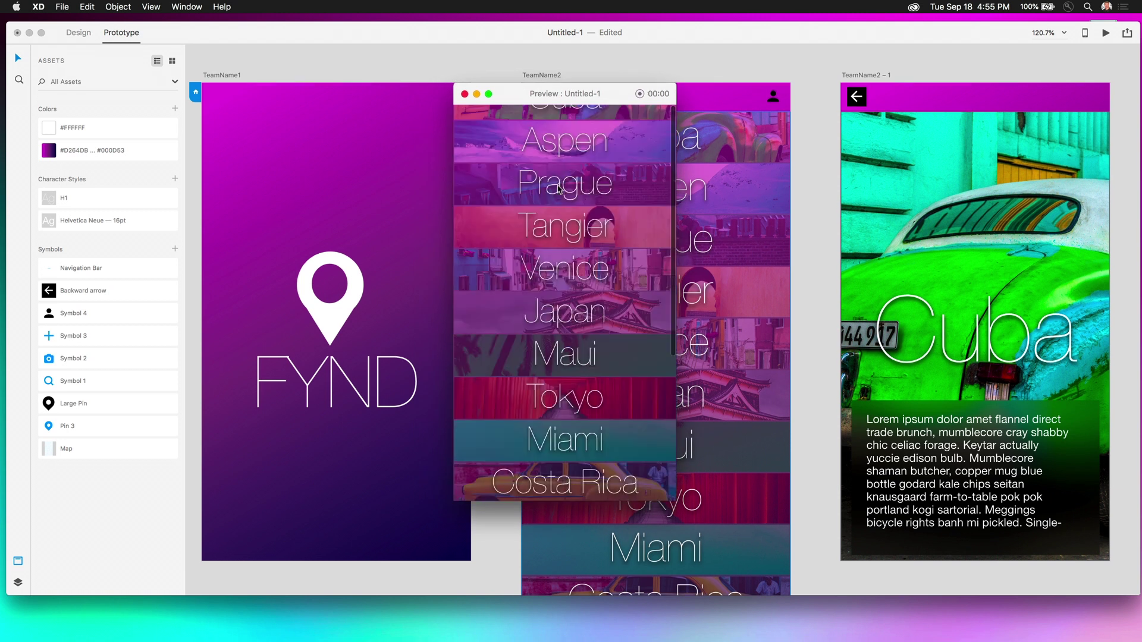
{"action": "left_click", "coordinate": [549, 163]}
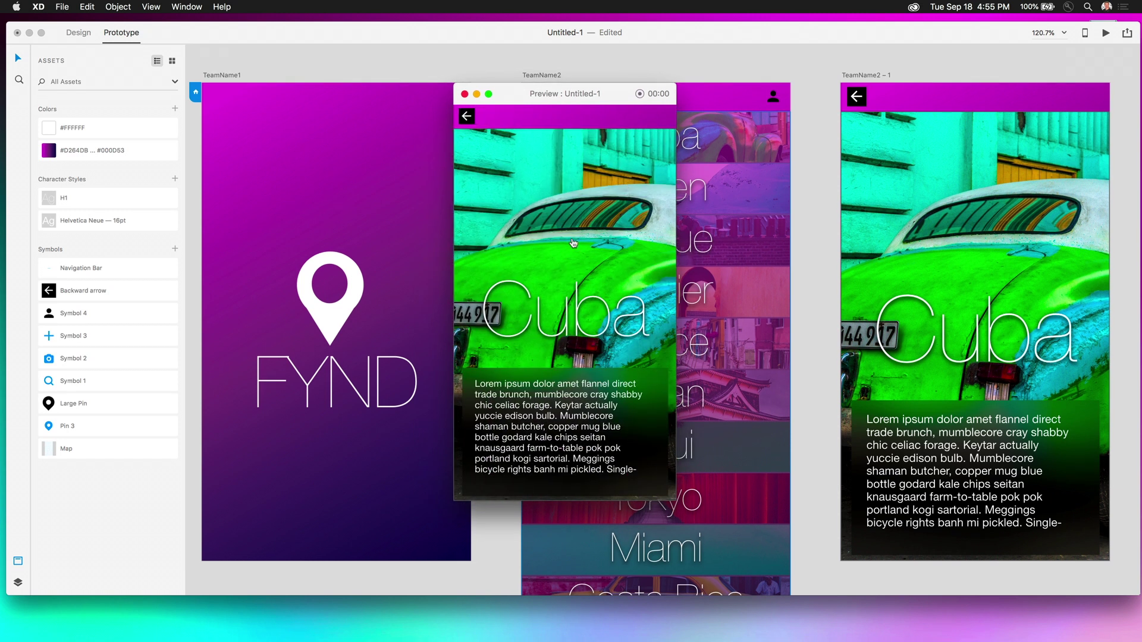
{"action": "left_click", "coordinate": [491, 122]}
{"action": "left_click", "coordinate": [473, 119]}
{"action": "left_click", "coordinate": [470, 117]}
{"action": "left_click", "coordinate": [469, 117]}
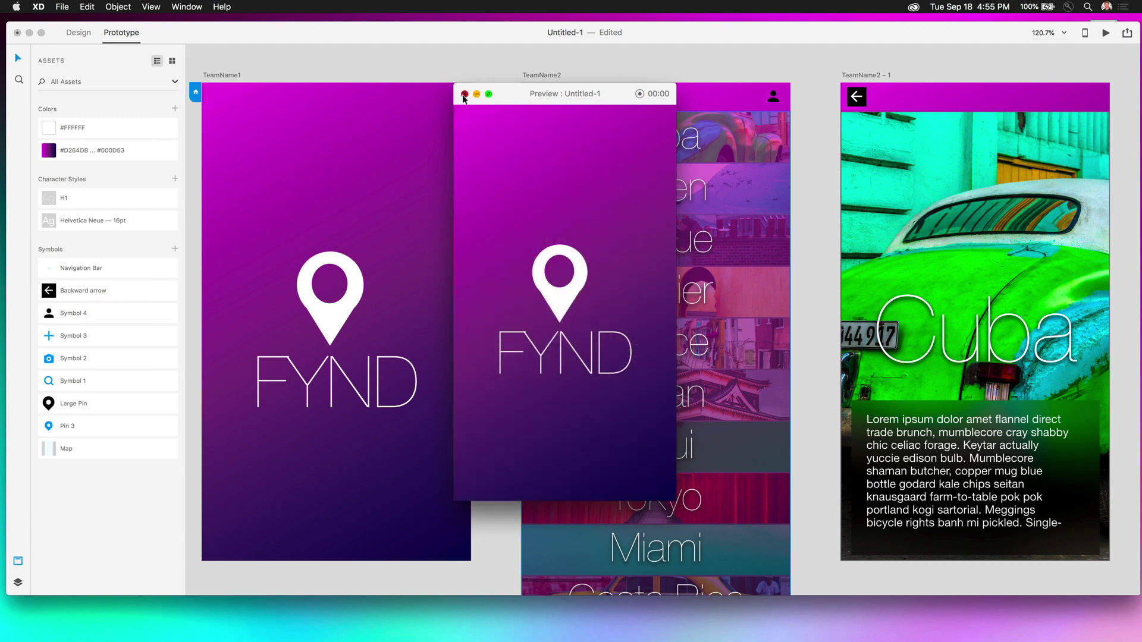
{"action": "left_click", "coordinate": [465, 95]}
Step: In Design mode, select the city list's back arrow, pin and profile icon together
{"action": "scroll", "coordinate": [650, 116], "scroll_direction": "up", "scroll_amount": 5}
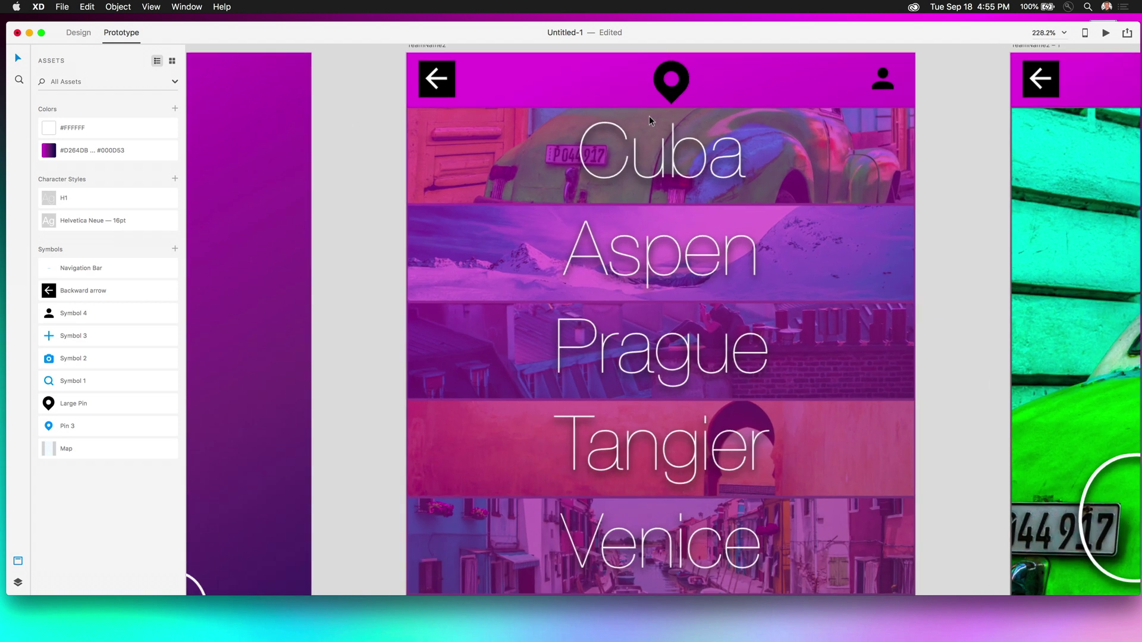
{"action": "left_click", "coordinate": [375, 196]}
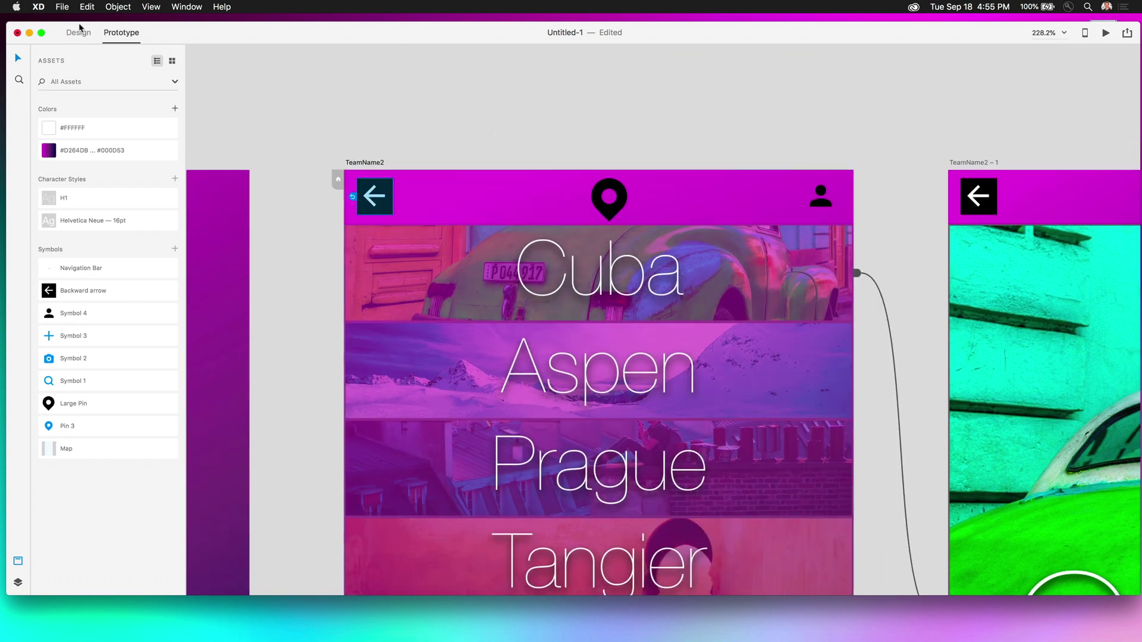
{"action": "left_click", "coordinate": [79, 31]}
{"action": "left_click", "coordinate": [612, 211], "text": "shift"}
{"action": "left_click", "coordinate": [821, 203], "text": "shift"}
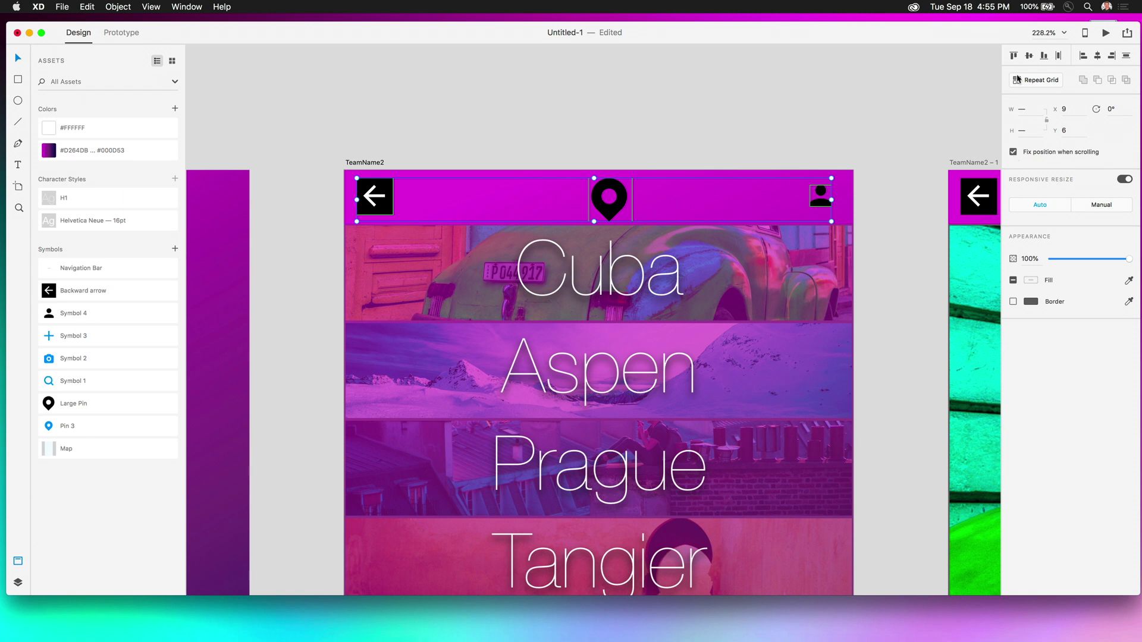
Step: Preview the prototype to test list scrolling, then zoom out to all four screens
{"action": "left_click", "coordinate": [1106, 34]}
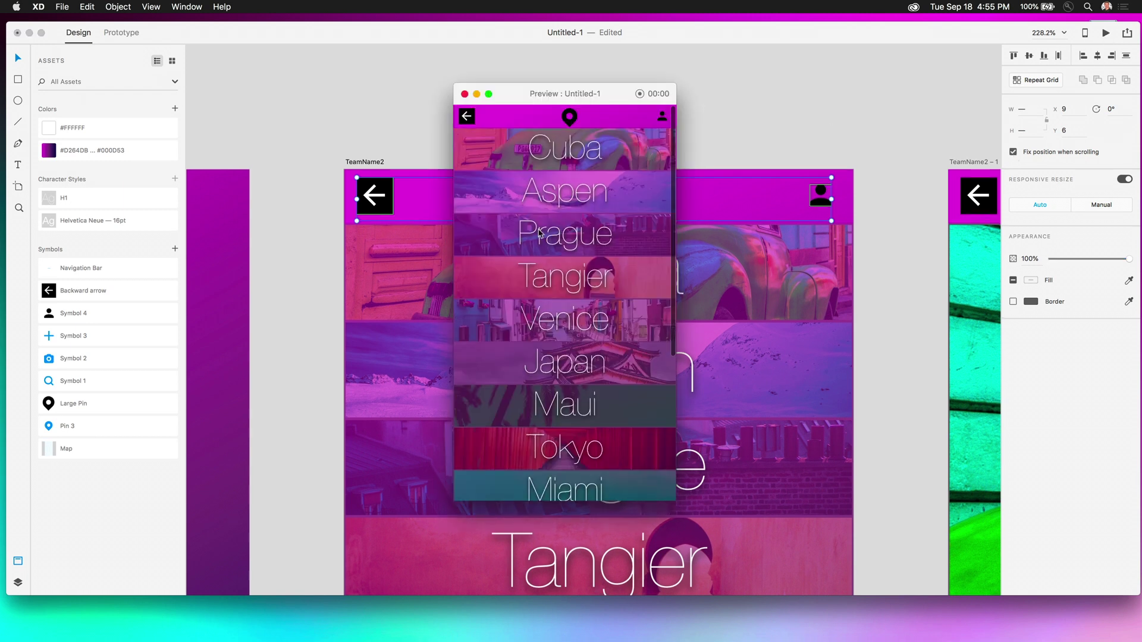
{"action": "scroll", "coordinate": [534, 229], "scroll_direction": "down", "scroll_amount": 5}
{"action": "scroll", "coordinate": [534, 229], "scroll_direction": "up", "scroll_amount": 5}
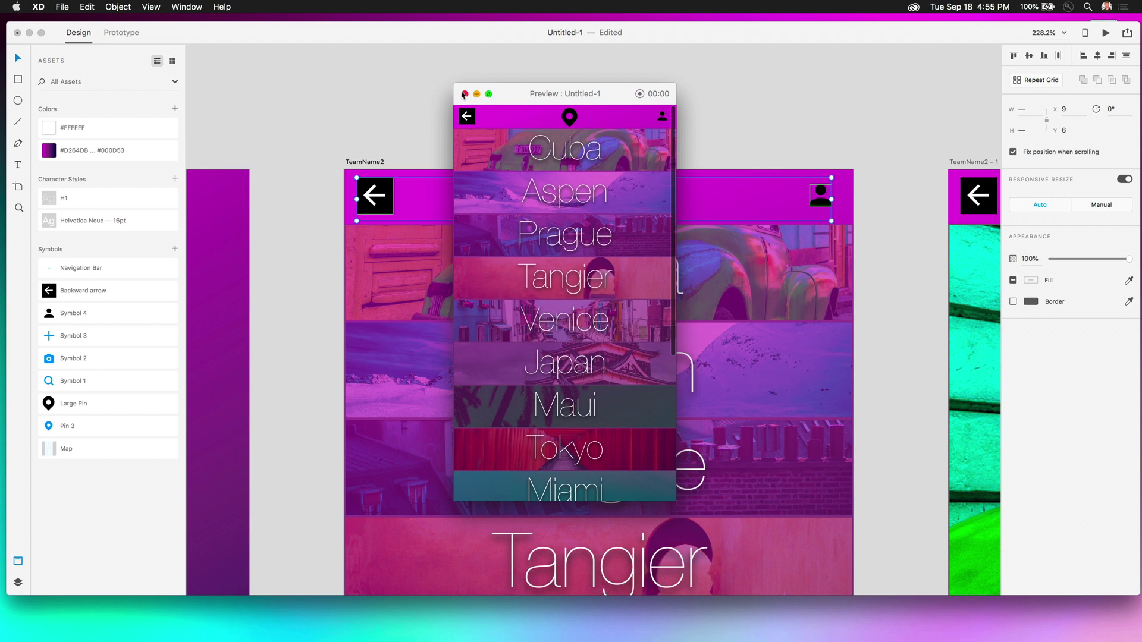
{"action": "left_click", "coordinate": [465, 94]}
{"action": "key", "text": "super+0"}
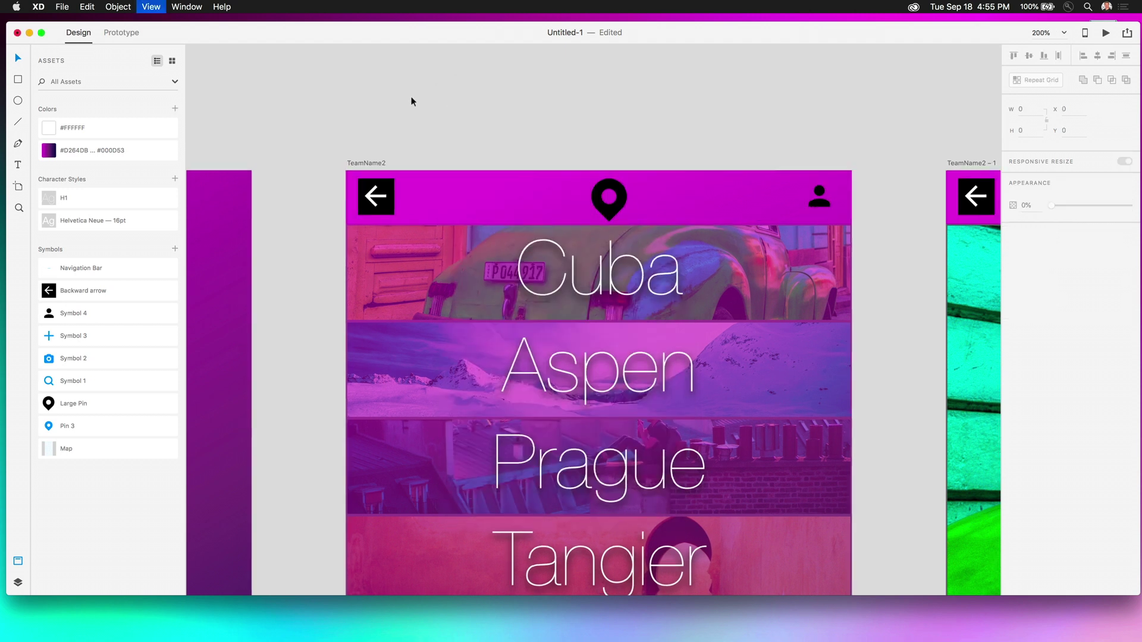
{"action": "scroll", "coordinate": [637, 287], "scroll_direction": "down", "scroll_amount": 5}
{"action": "scroll", "coordinate": [636, 286], "scroll_direction": "right", "scroll_amount": 5}
Step: Select all four screens and point Export > Selected at the desktop TeamName folder
{"action": "scroll", "coordinate": [535, 238], "scroll_direction": "left", "scroll_amount": 3}
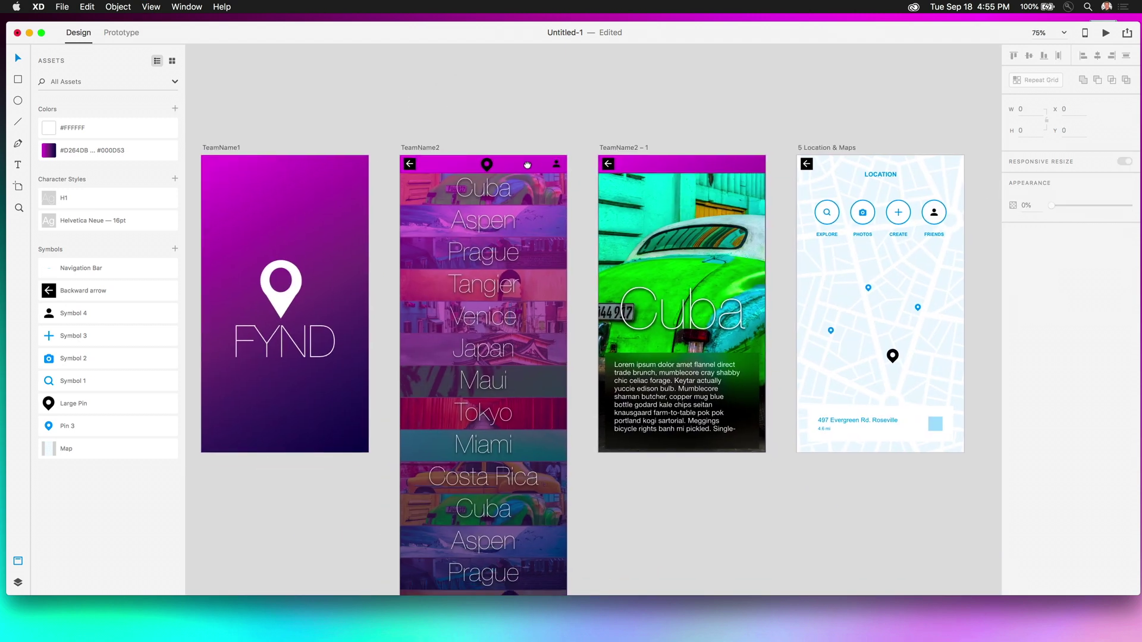
{"action": "left_click_drag", "start_coordinate": [208, 91], "coordinate": [998, 591]}
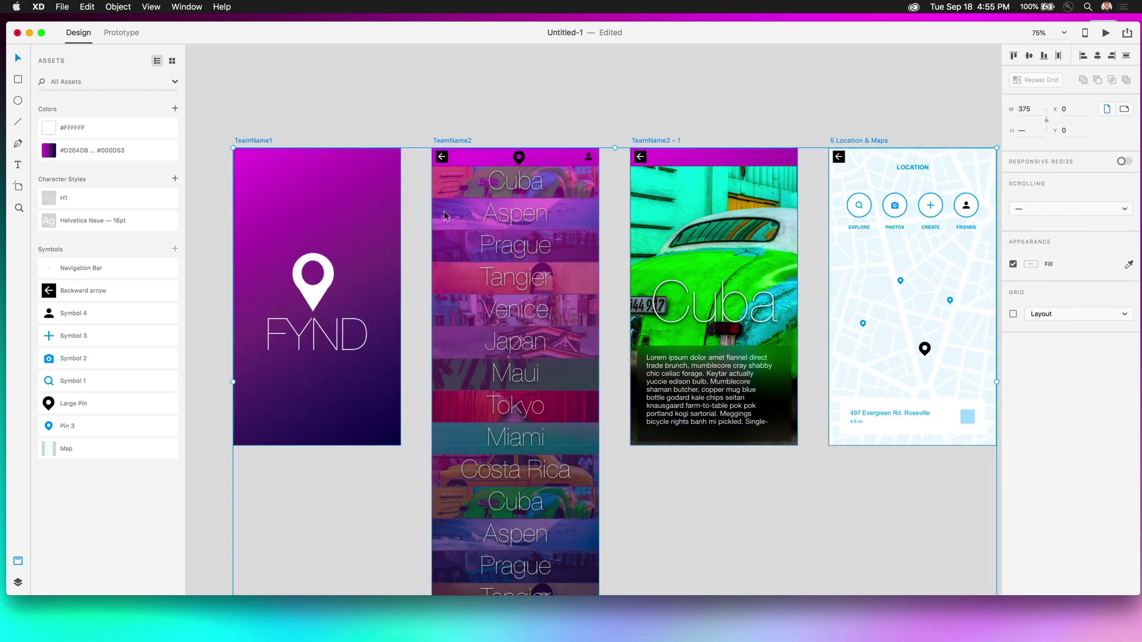
{"action": "left_click", "coordinate": [62, 7]}
{"action": "mouse_move", "coordinate": [92, 138]}
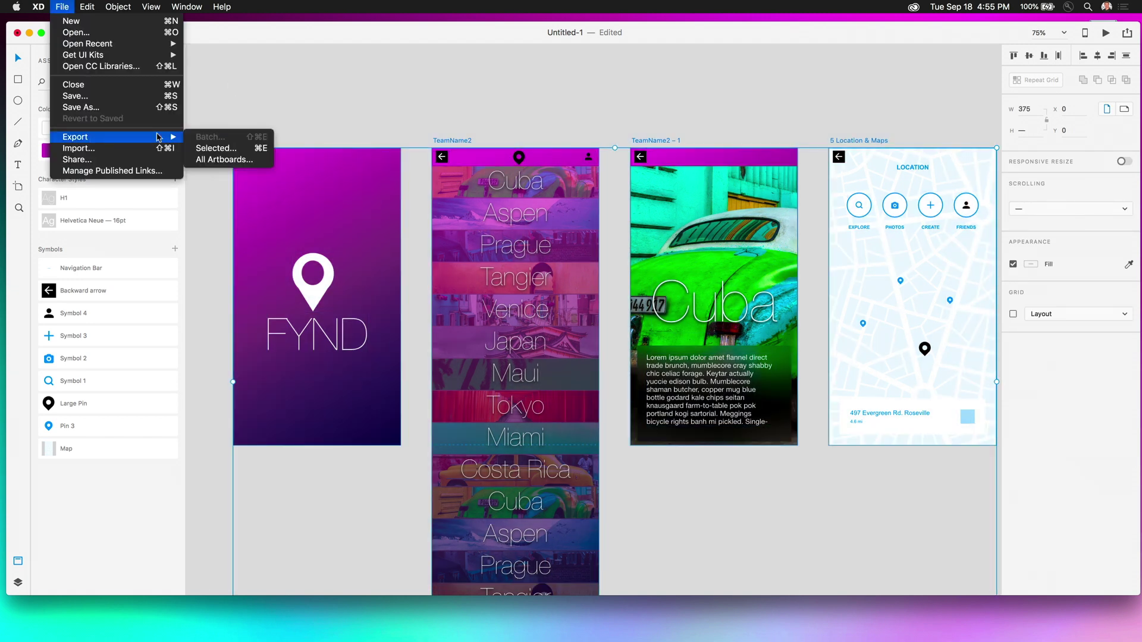
{"action": "left_click", "coordinate": [216, 148]}
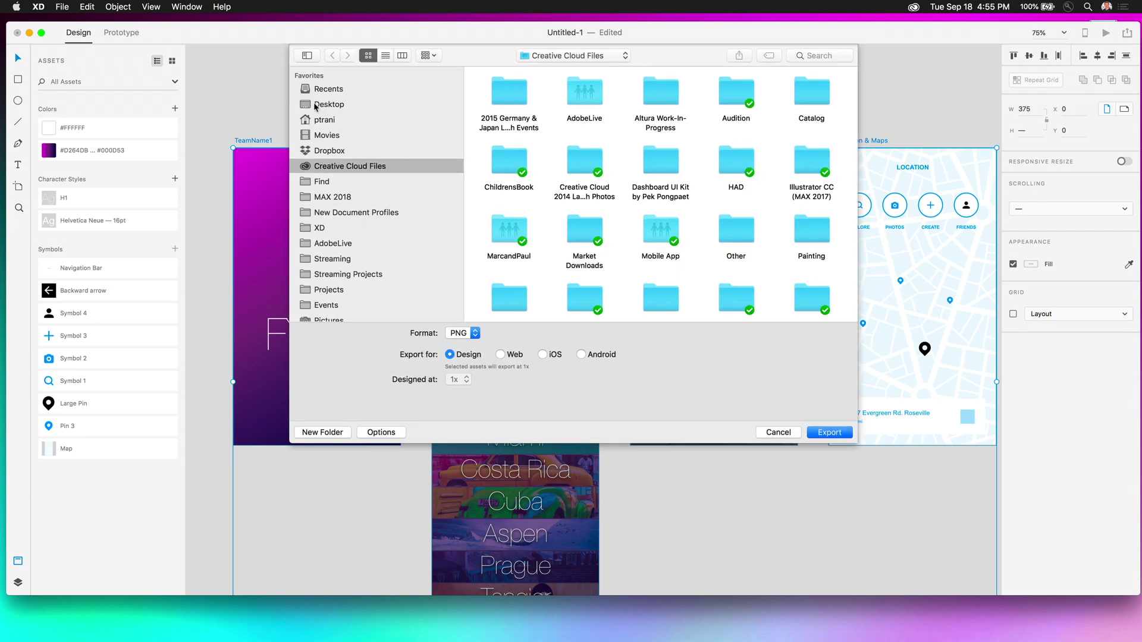
{"action": "left_click", "coordinate": [324, 105]}
{"action": "double_click", "coordinate": [567, 98]}
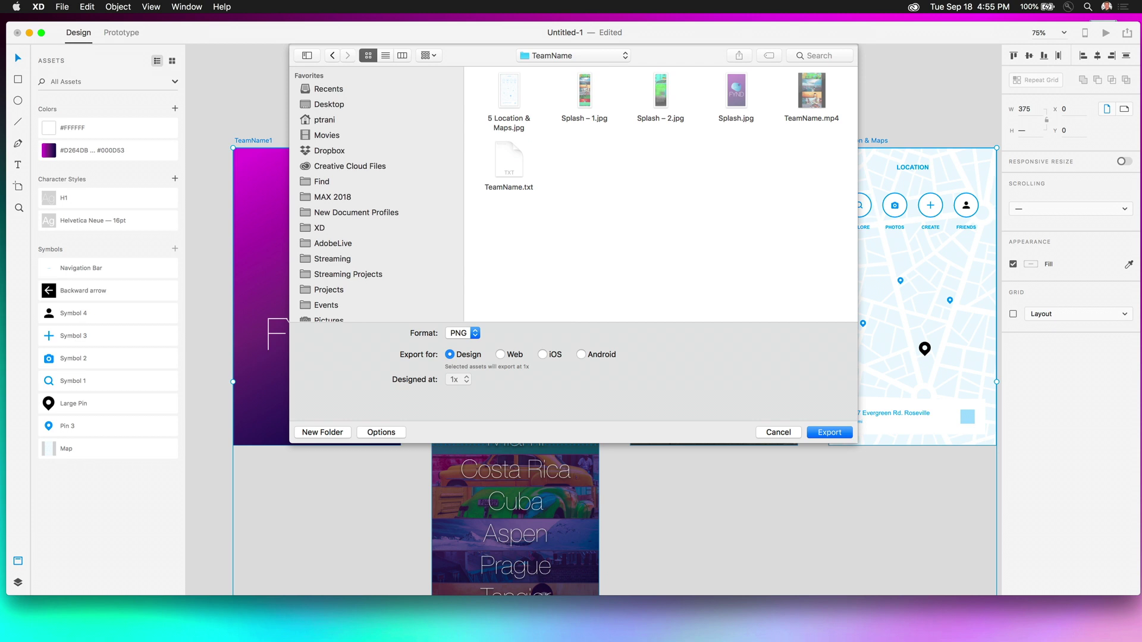
Step: In a new Finder window, delete the three Splash JPGs and TeamName.mp4 from TeamName
{"action": "right_click", "coordinate": [215, 640]}
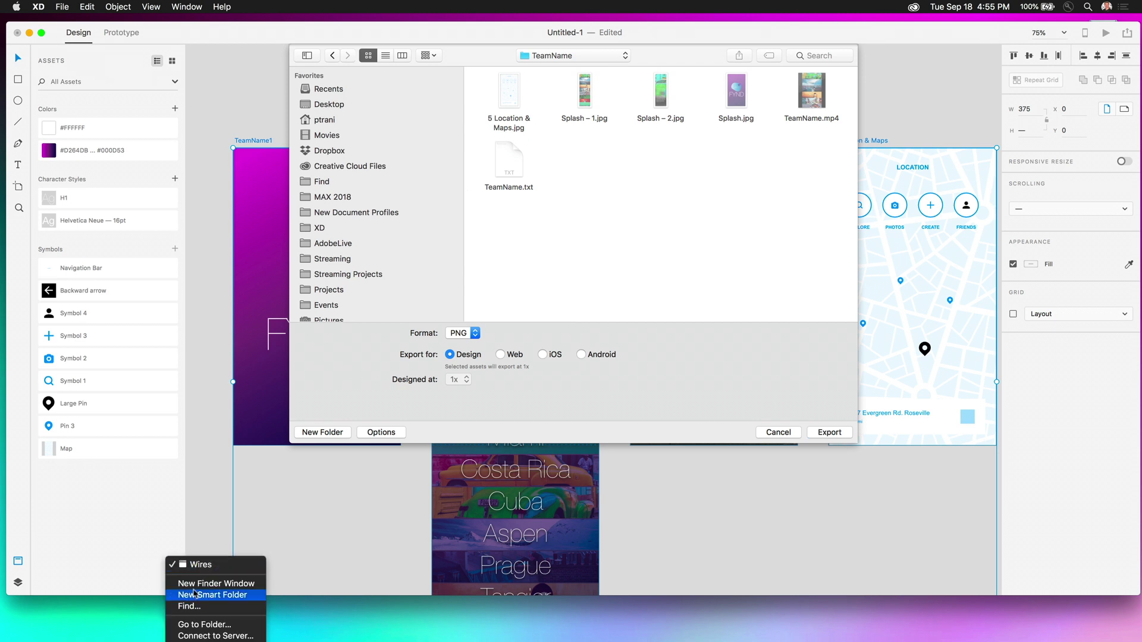
{"action": "left_click", "coordinate": [201, 564]}
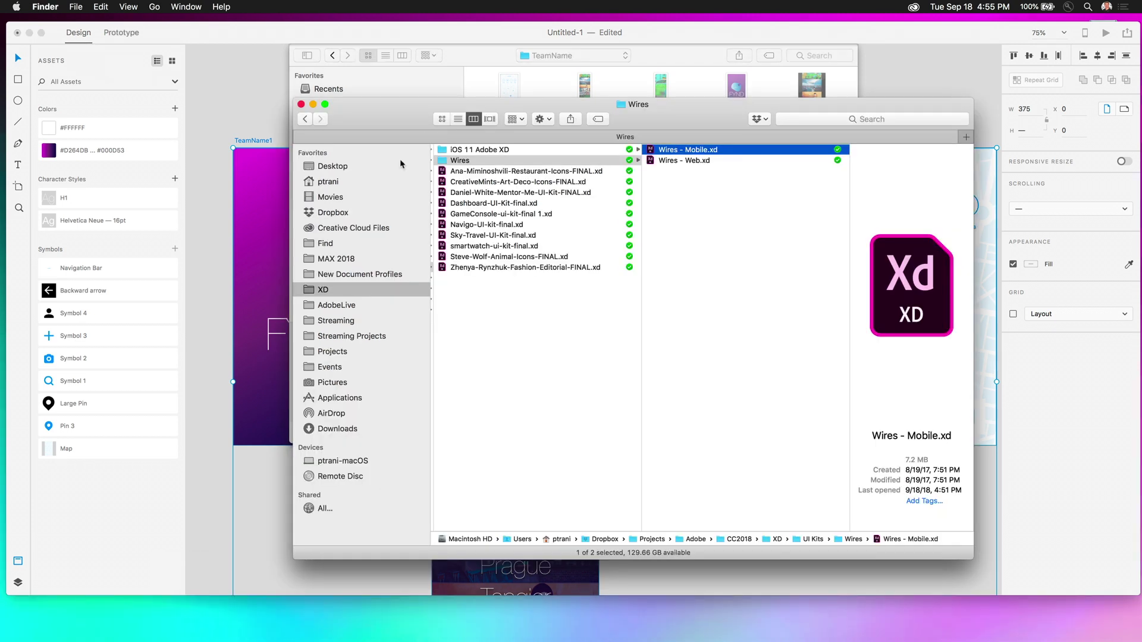
{"action": "left_click", "coordinate": [348, 168]}
{"action": "double_click", "coordinate": [623, 230]}
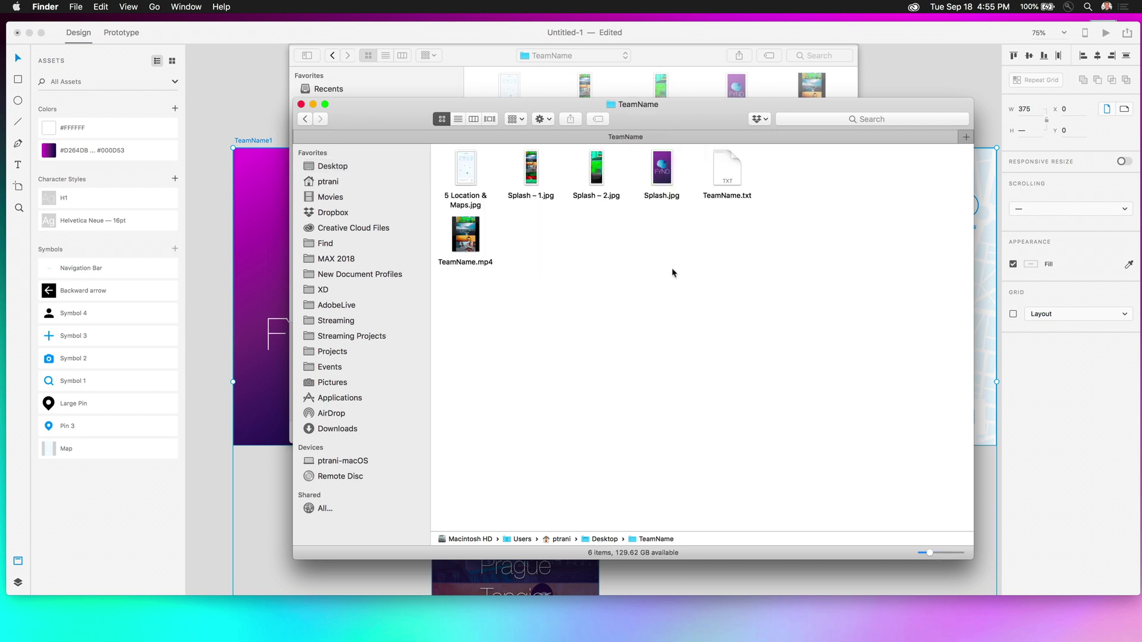
{"action": "left_click_drag", "start_coordinate": [511, 163], "coordinate": [678, 227]}
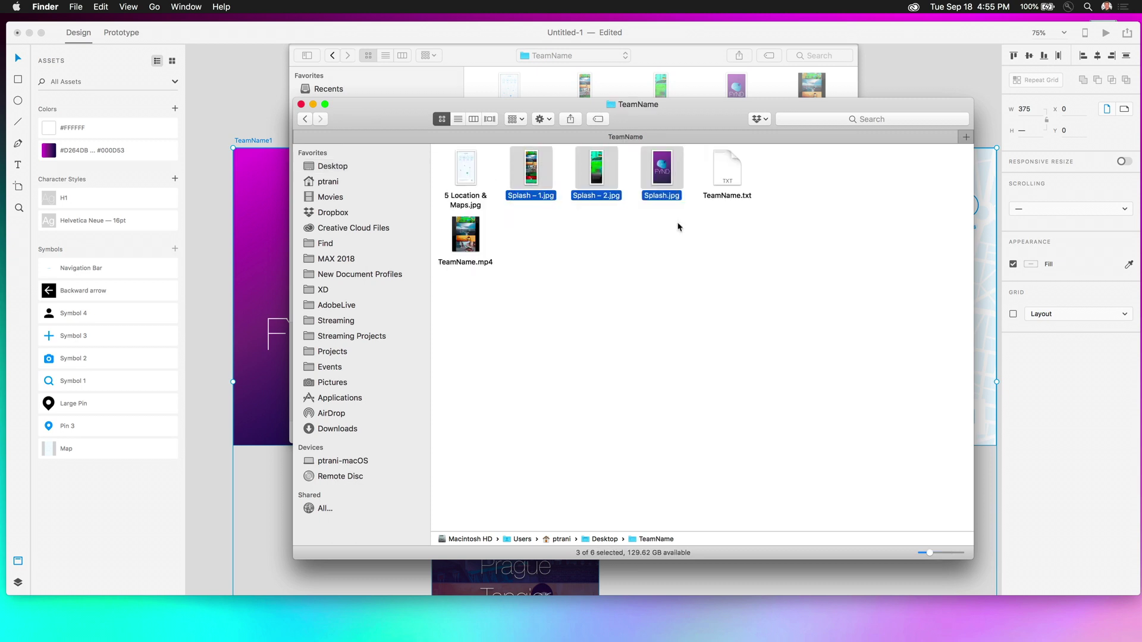
{"action": "key", "text": "super+BackSpace"}
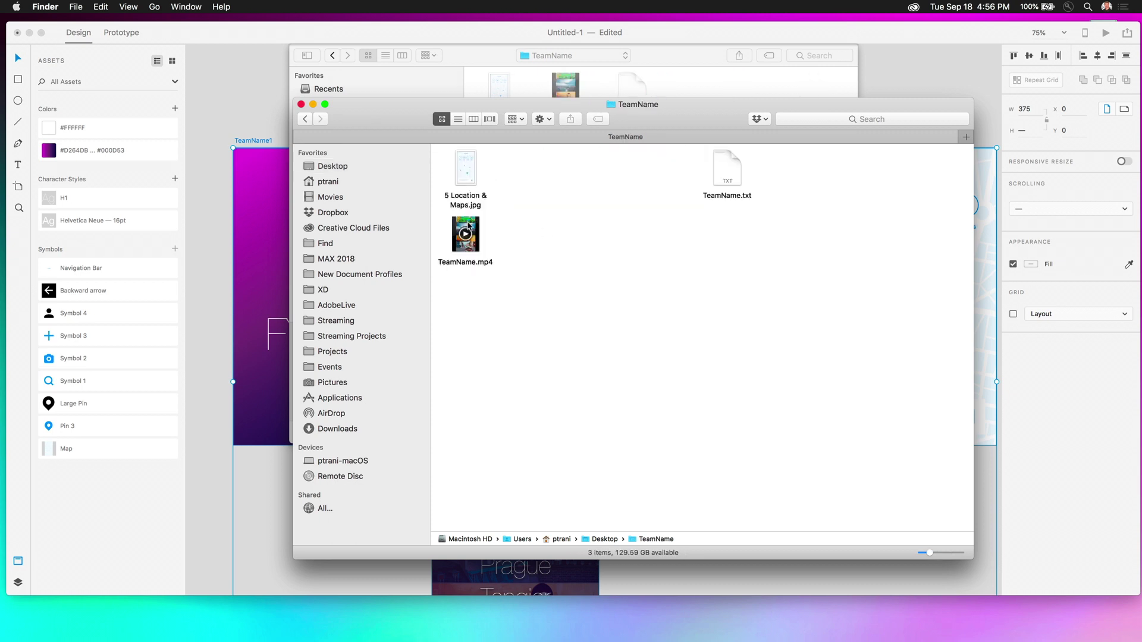
{"action": "left_click", "coordinate": [468, 226]}
{"action": "key", "text": "super+BackSpace"}
Step: Delete the old 5 Location & Maps.jpg and export the four screens as JPG
{"action": "left_click", "coordinate": [467, 178]}
{"action": "key", "text": "super+BackSpace"}
{"action": "left_click", "coordinate": [471, 60]}
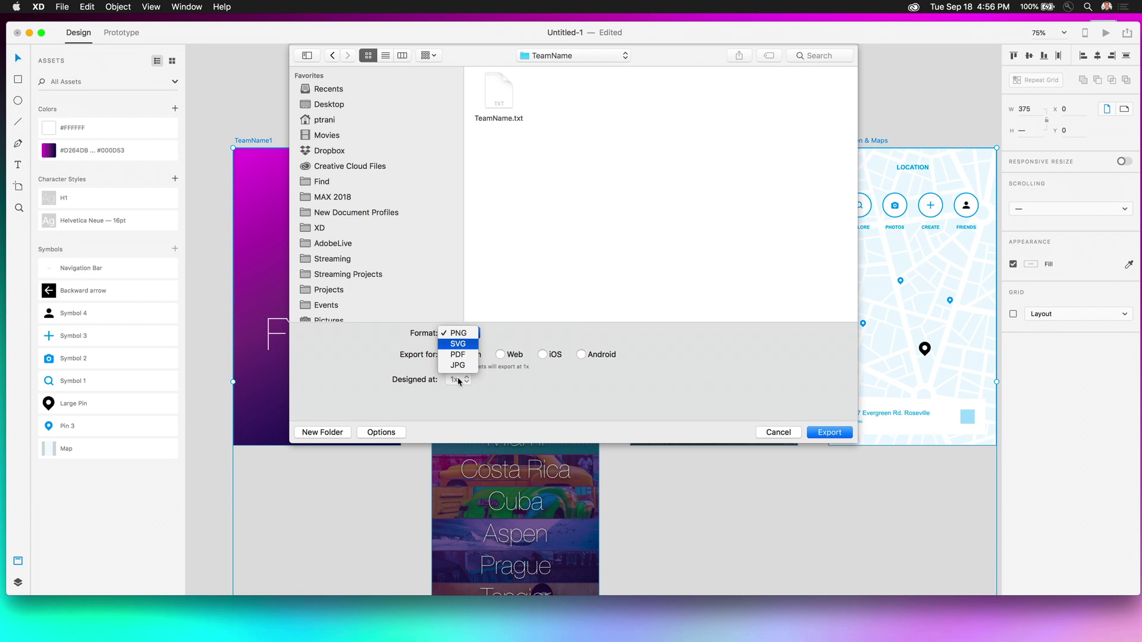
{"action": "left_click", "coordinate": [458, 365]}
{"action": "left_click", "coordinate": [815, 434]}
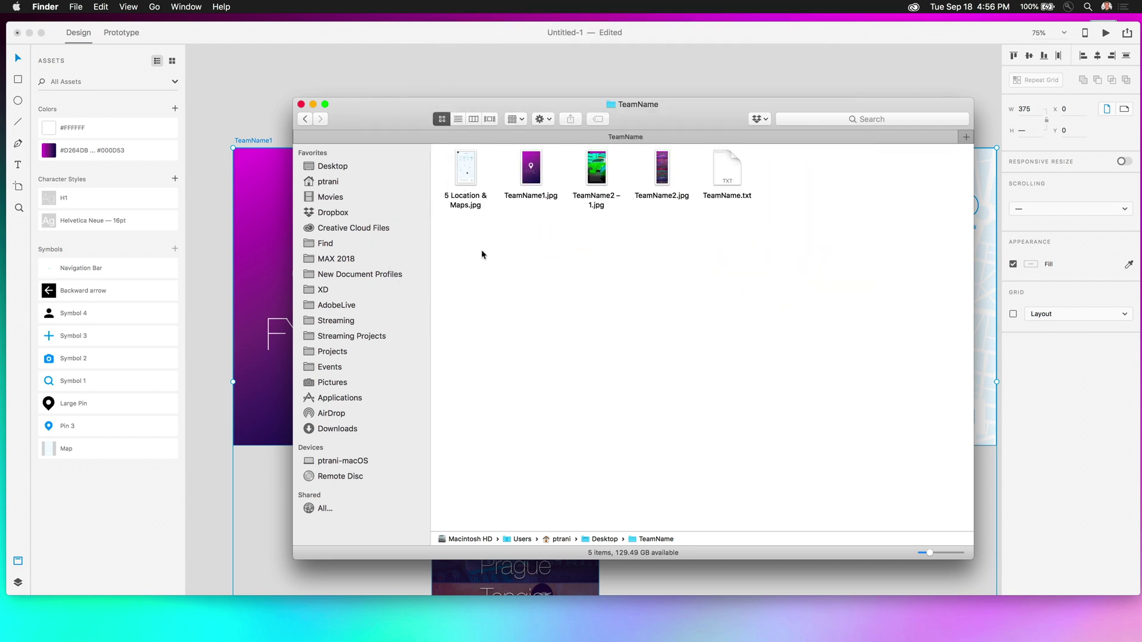
Step: Check the exported JPGs in the TeamName folder and return to Adobe XD
{"action": "left_click_drag", "start_coordinate": [650, 237], "coordinate": [543, 301]}
{"action": "left_click", "coordinate": [457, 201]}
{"action": "left_click", "coordinate": [635, 241]}
{"action": "left_click", "coordinate": [475, 59]}
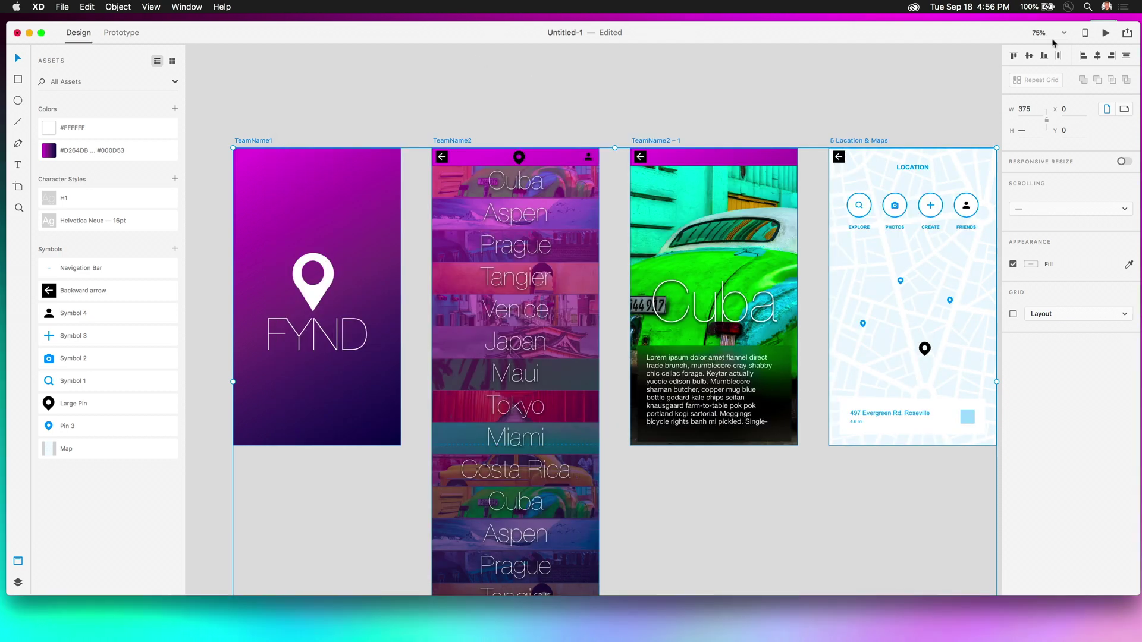
Step: Select only the FYND splash screen and preview the prototype from it
{"action": "left_click", "coordinate": [1106, 34]}
{"action": "left_click_drag", "start_coordinate": [511, 100], "coordinate": [519, 88]}
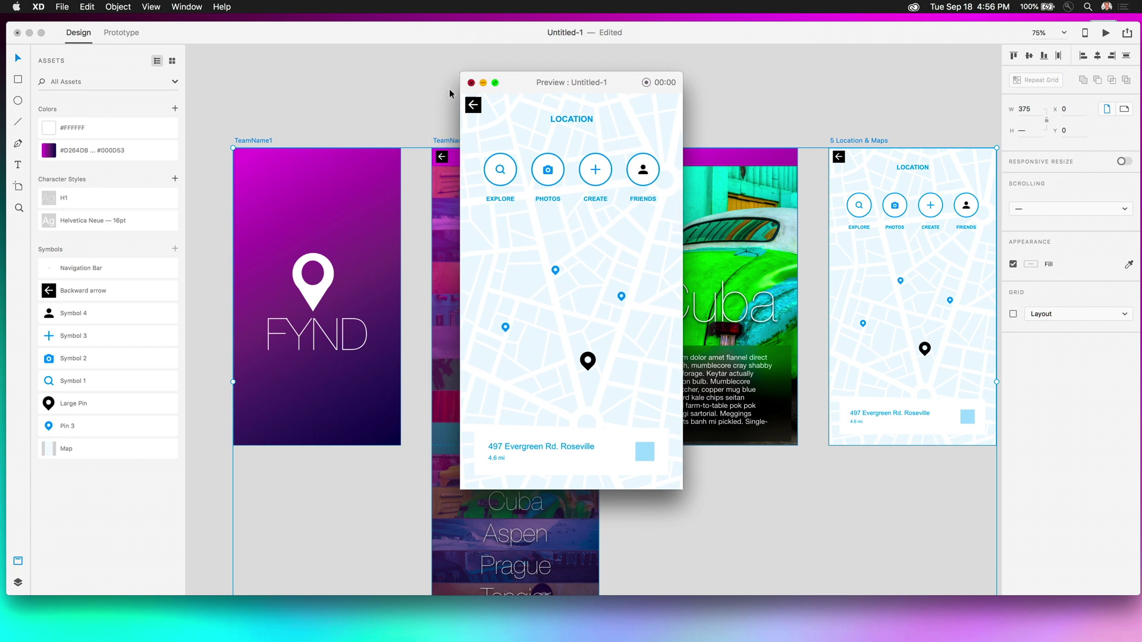
{"action": "left_click", "coordinate": [471, 83]}
{"action": "left_click", "coordinate": [285, 107]}
{"action": "left_click", "coordinate": [247, 143]}
{"action": "left_click", "coordinate": [1106, 34]}
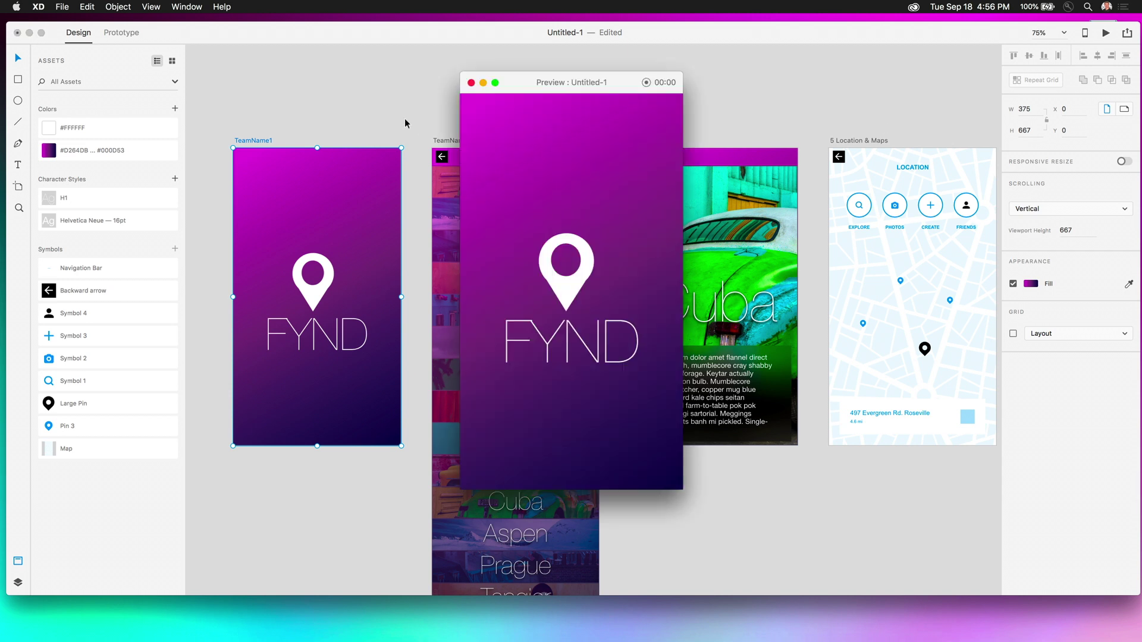
Step: Record a walkthrough: splash to city list, open Cuba, then back twice to the splash
{"action": "left_click", "coordinate": [646, 82]}
{"action": "left_click", "coordinate": [611, 278]}
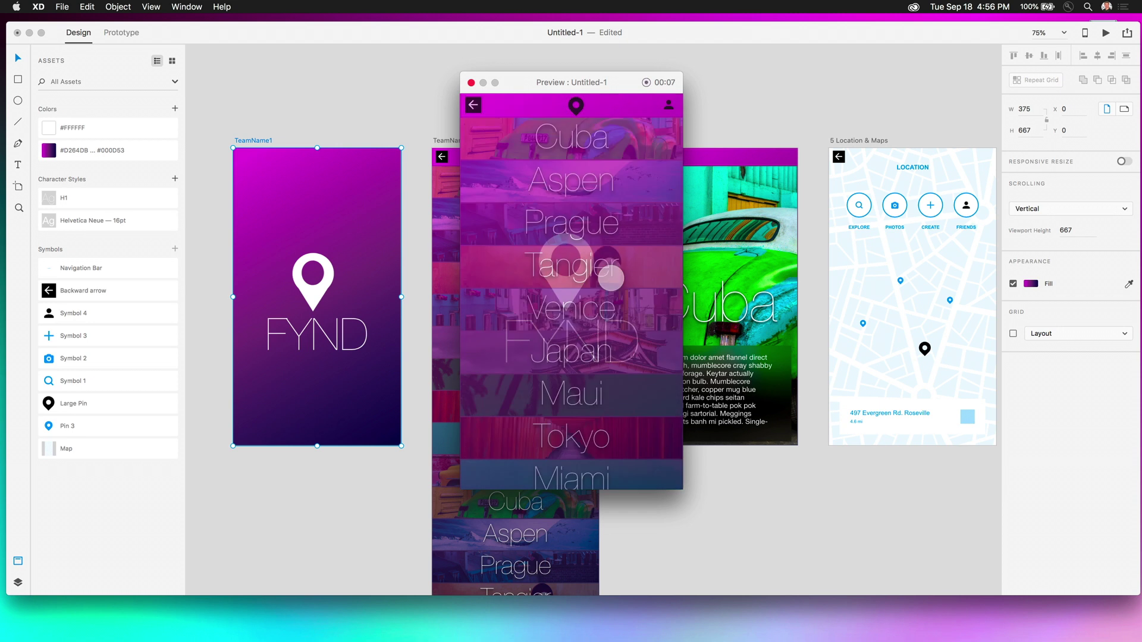
{"action": "scroll", "coordinate": [552, 248], "scroll_direction": "down", "scroll_amount": 5}
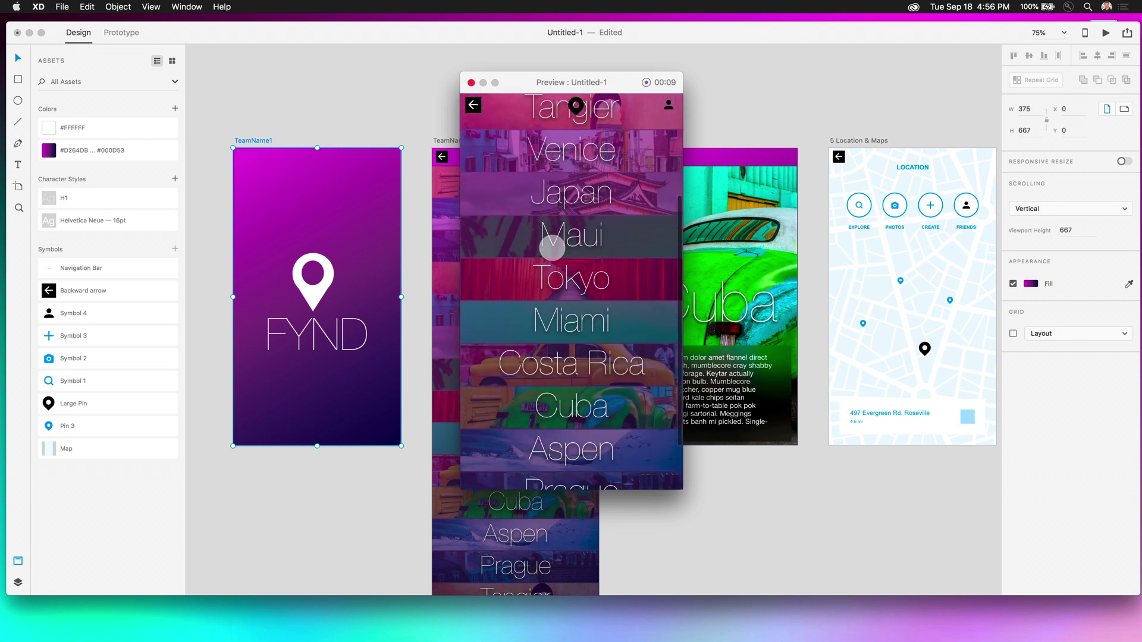
{"action": "scroll", "coordinate": [547, 250], "scroll_direction": "up", "scroll_amount": 3}
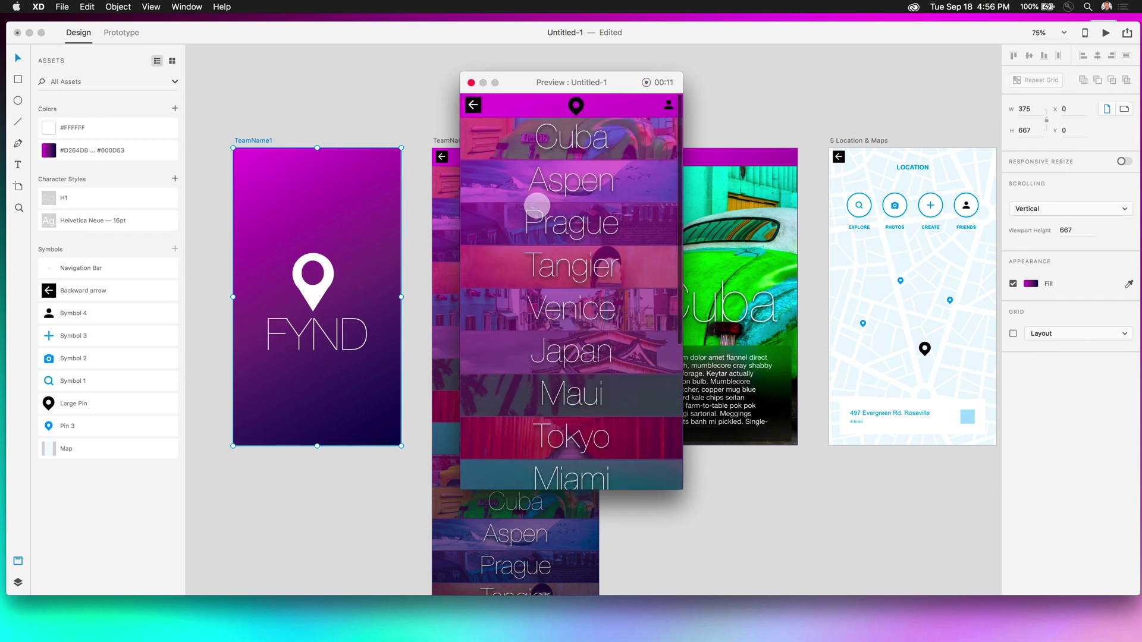
{"action": "left_click", "coordinate": [548, 137]}
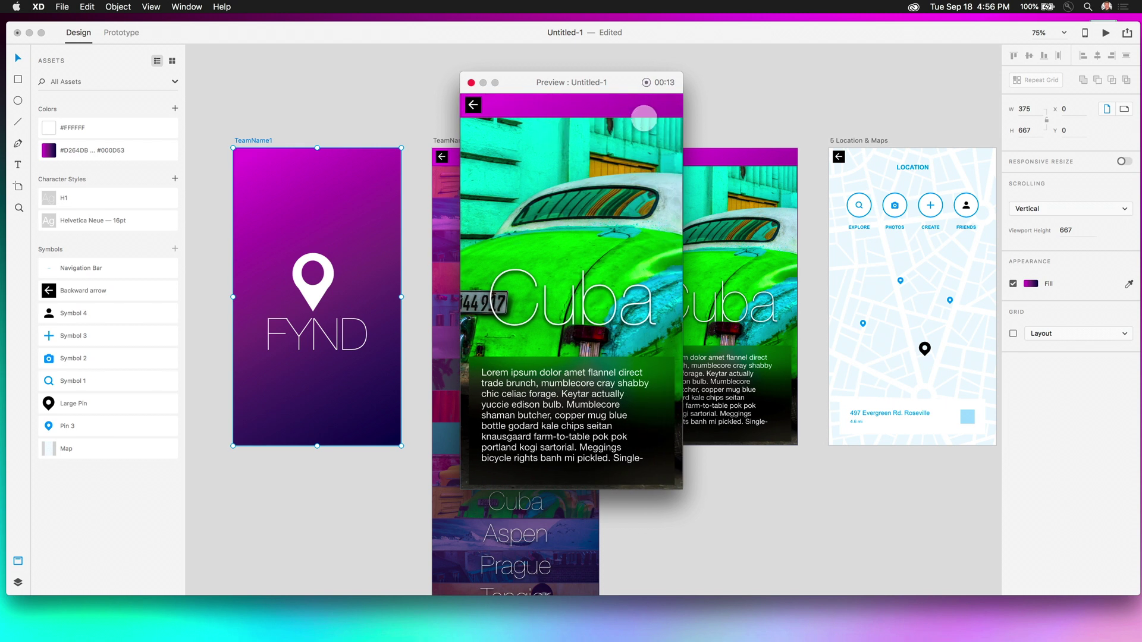
{"action": "left_click", "coordinate": [473, 104]}
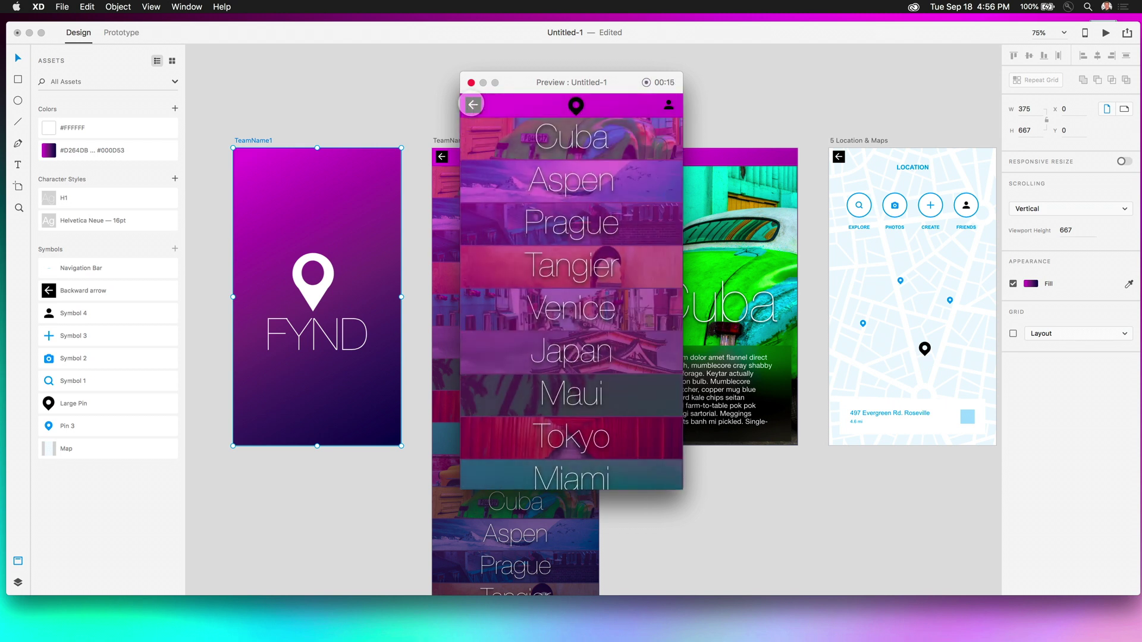
{"action": "left_click", "coordinate": [472, 104]}
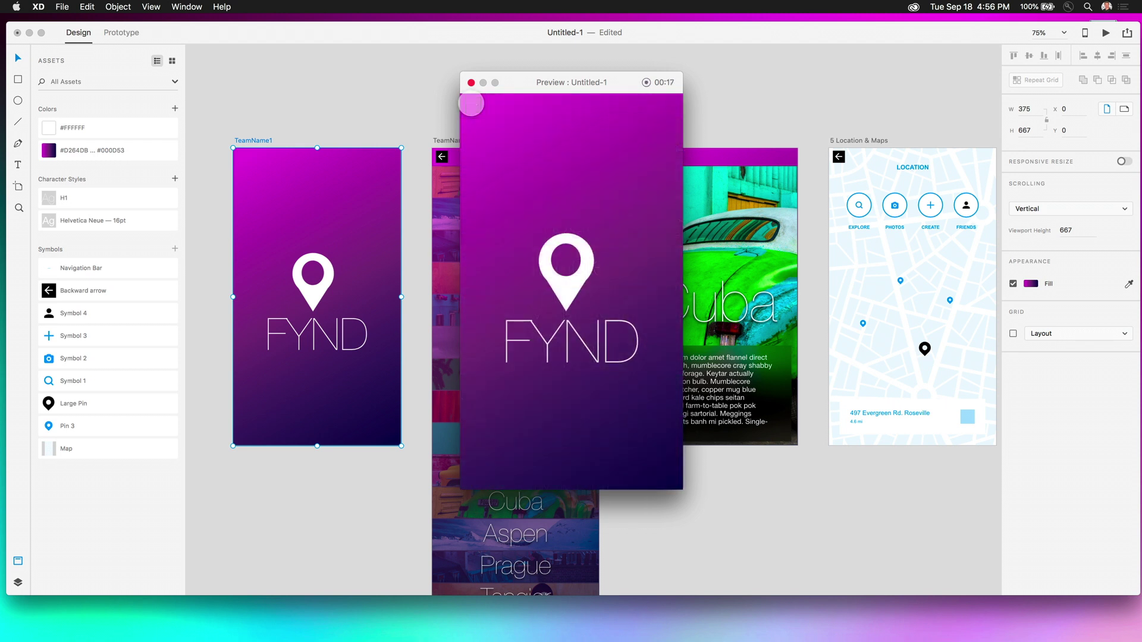
Step: Stop recording, save it as Teamname.mp4 in Desktop/TeamName, and close the preview
{"action": "left_click", "coordinate": [646, 84]}
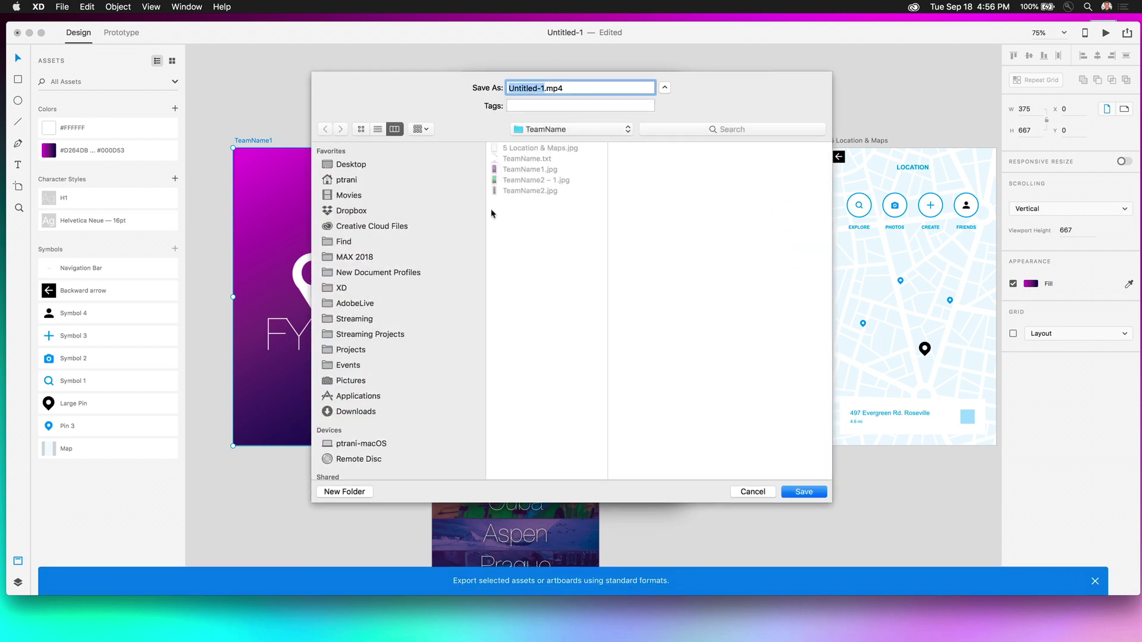
{"action": "type", "text": "Teamname"}
{"action": "left_click", "coordinate": [340, 166]}
{"action": "left_click", "coordinate": [544, 158]}
{"action": "left_click", "coordinate": [803, 492]}
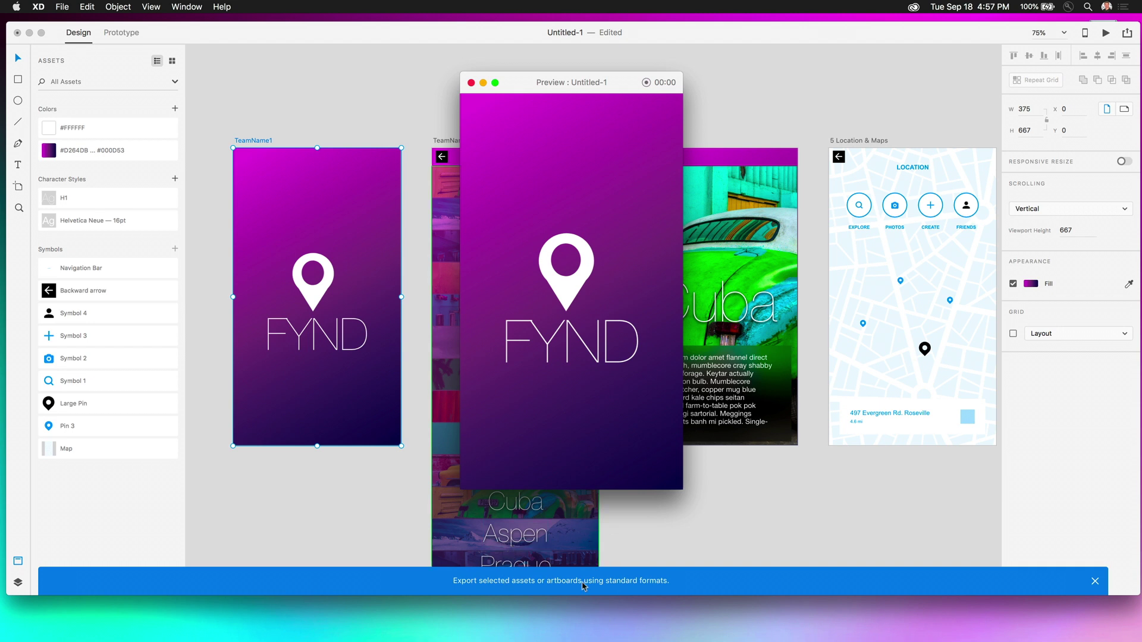
{"action": "left_click", "coordinate": [471, 83]}
{"action": "left_click", "coordinate": [976, 89]}
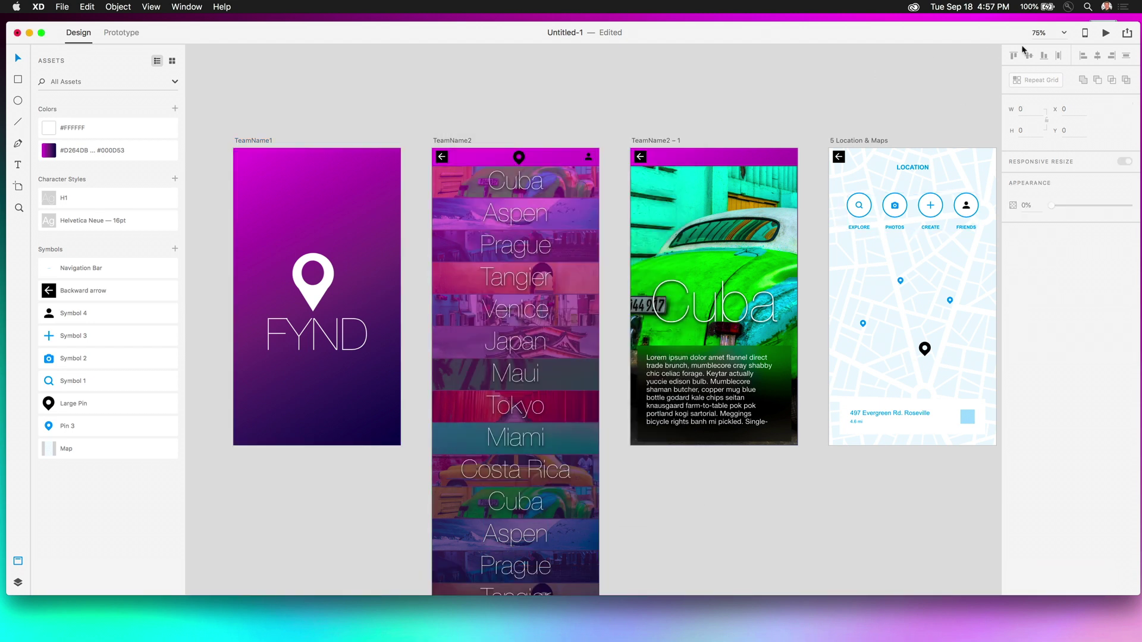
Step: Publish the prototype as a public link titled TeamName
{"action": "left_click", "coordinate": [1127, 34]}
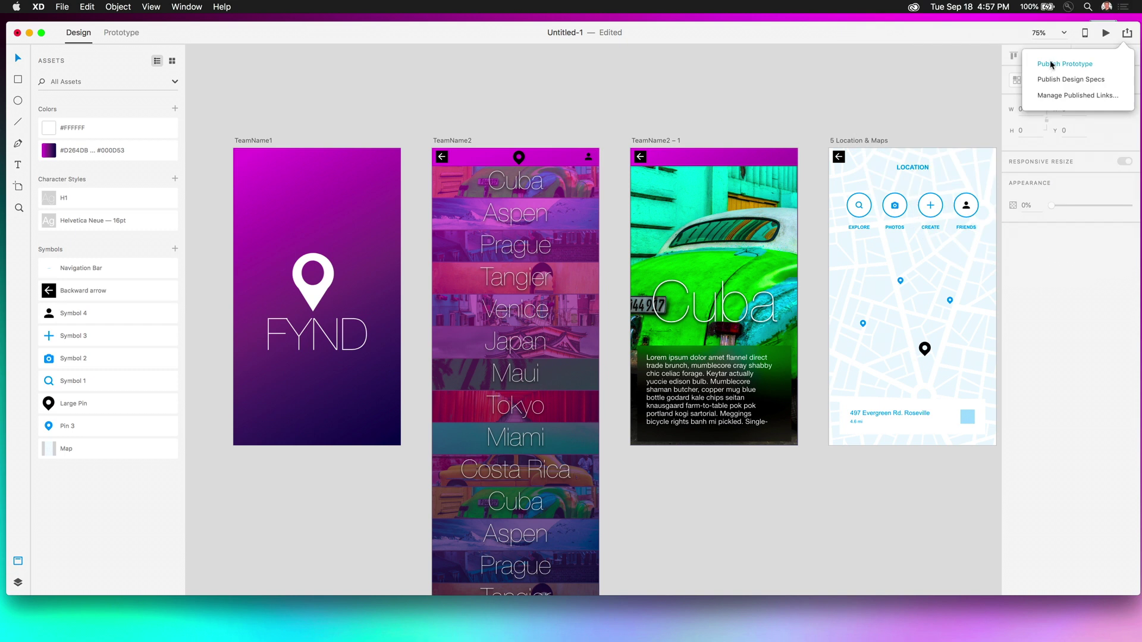
{"action": "left_click", "coordinate": [1051, 64]}
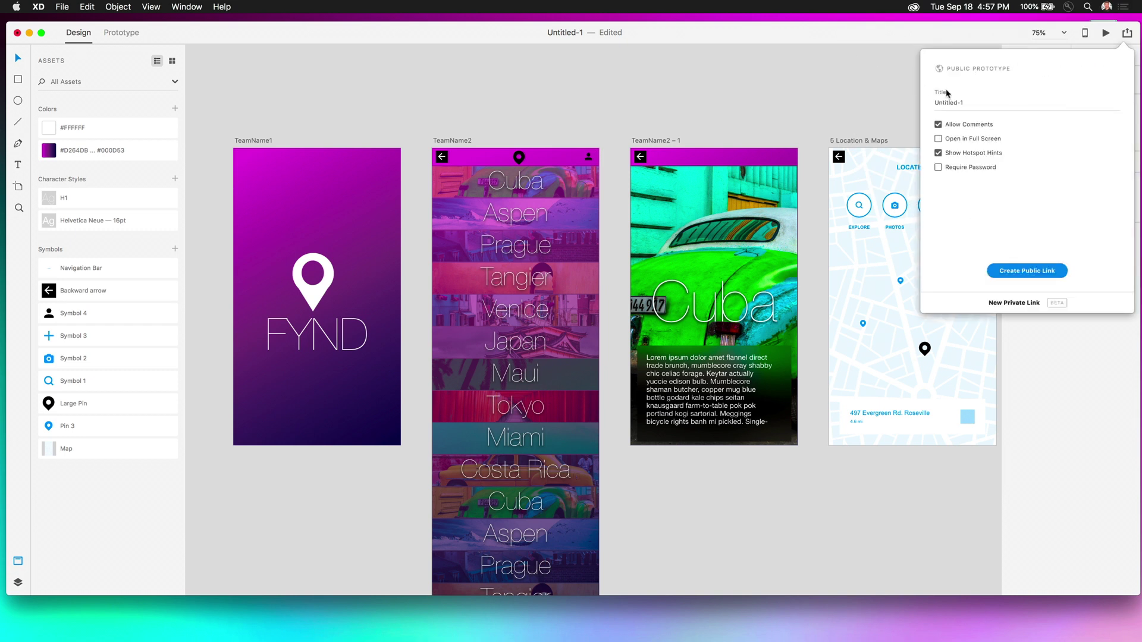
{"action": "type", "text": "TeamName"}
{"action": "left_click", "coordinate": [1043, 278]}
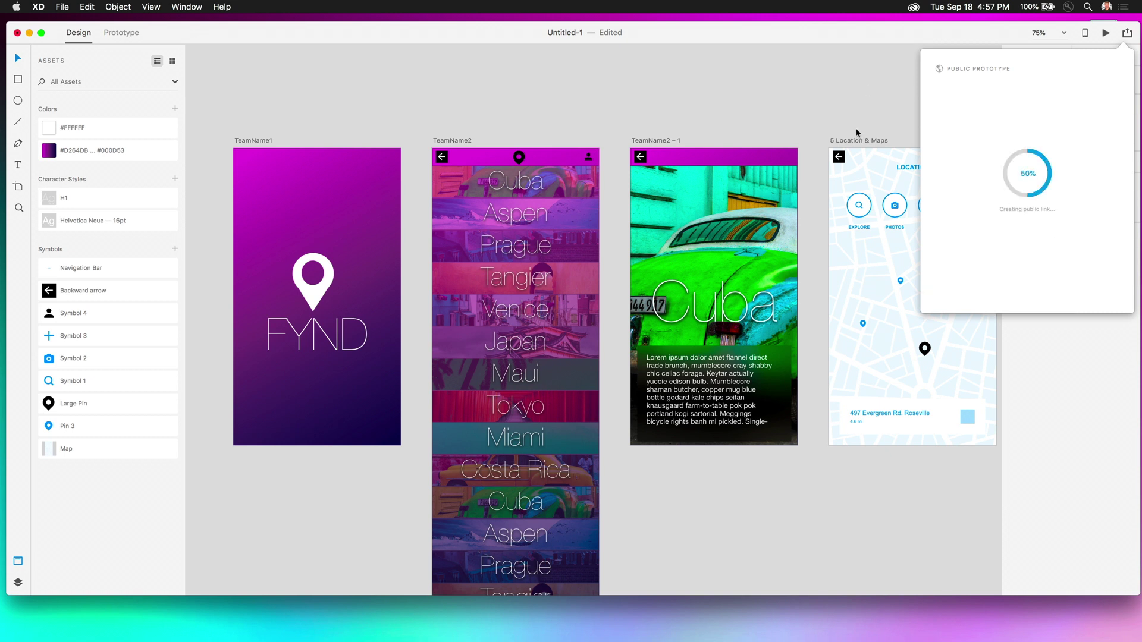
Step: Open TeamName.txt in TextEdit and add ': www' after Link, then go back to XD
{"action": "key", "text": "super+Tab"}
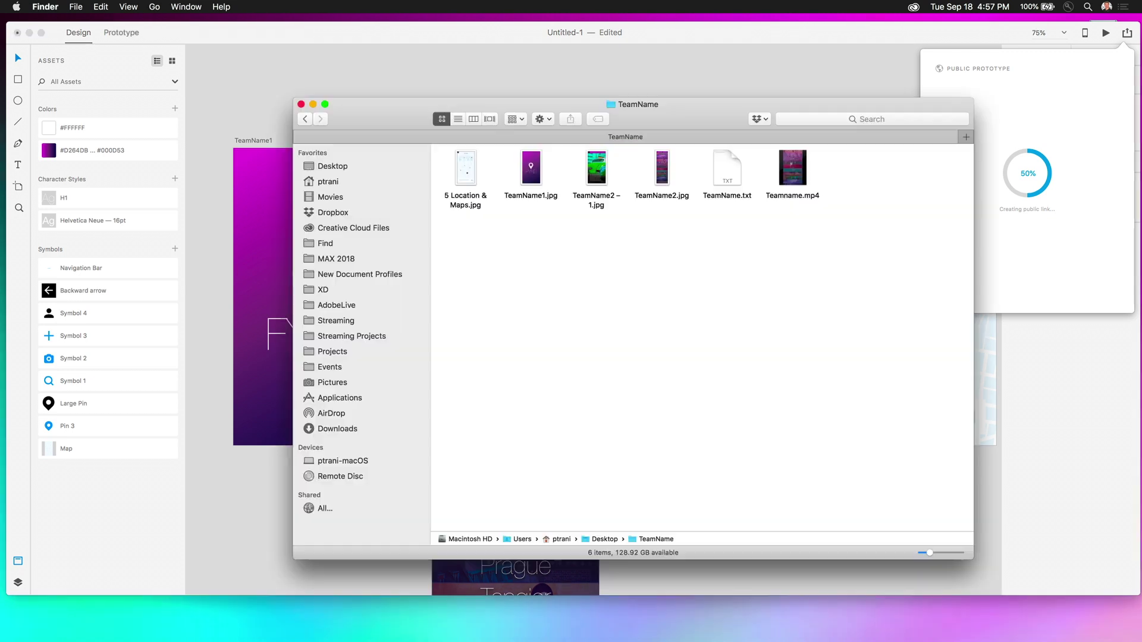
{"action": "double_click", "coordinate": [717, 163]}
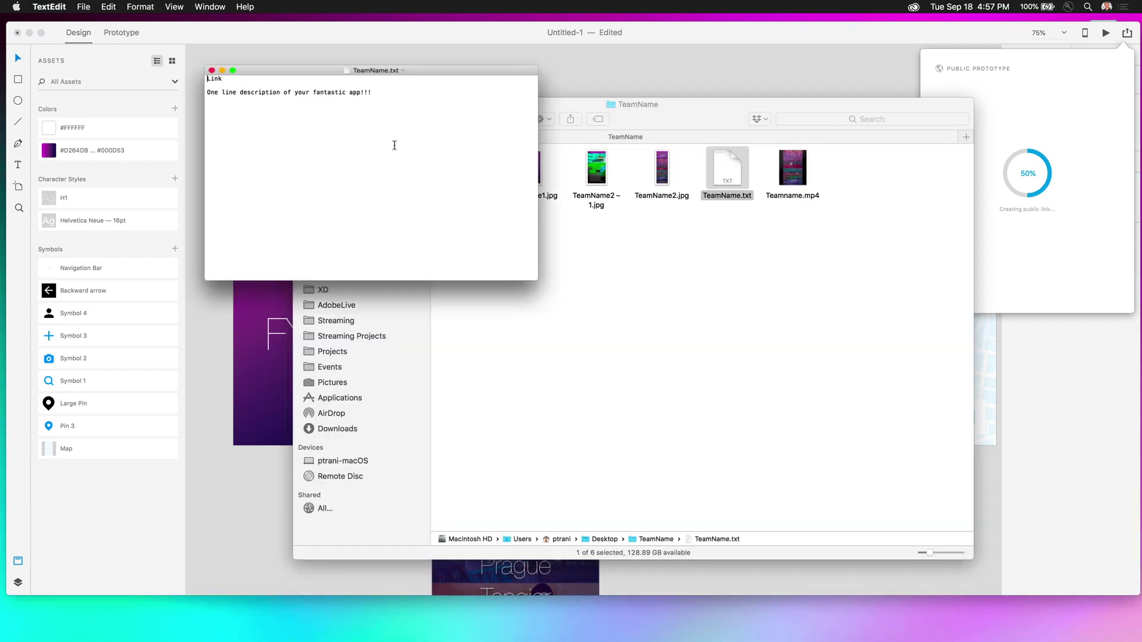
{"action": "left_click_drag", "start_coordinate": [191, 51], "coordinate": [464, 196]}
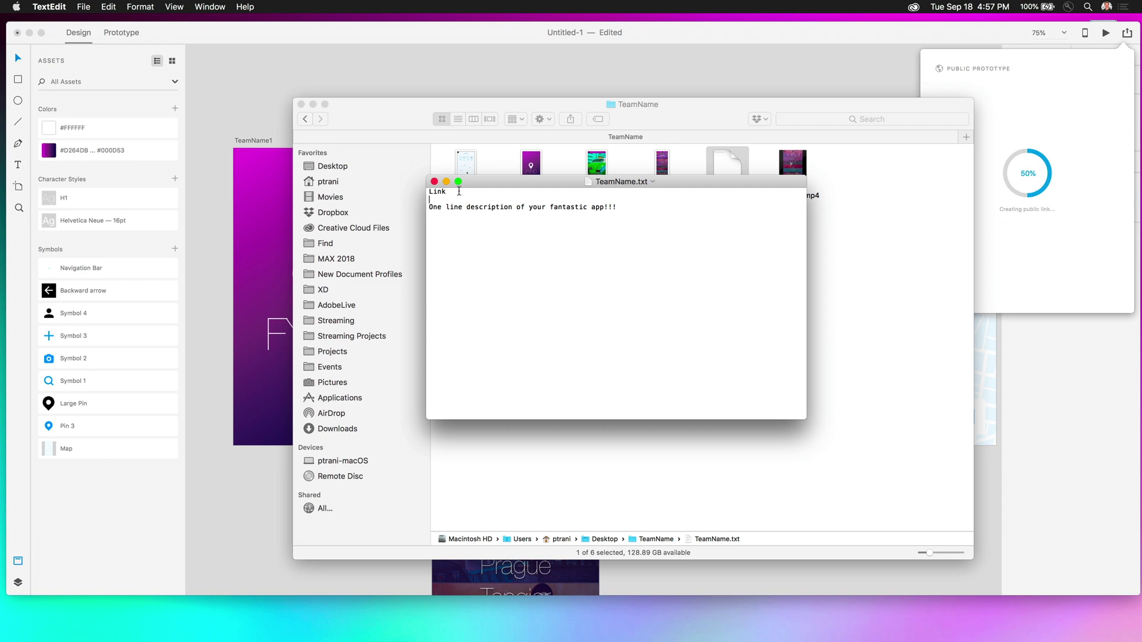
{"action": "type", "text": ": www."}
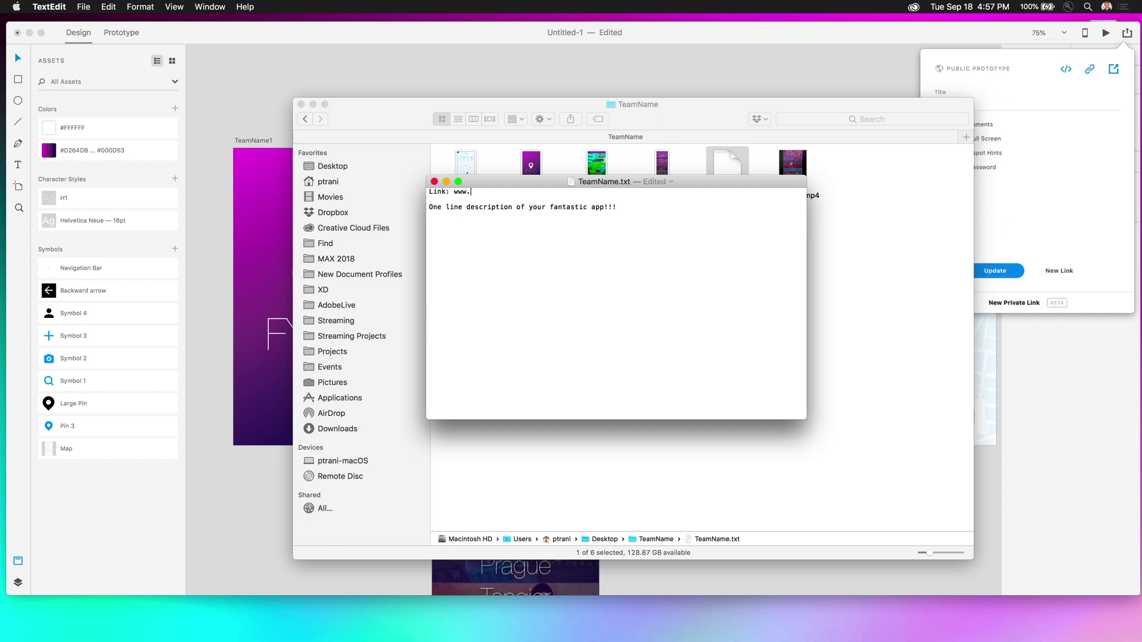
{"action": "left_click", "coordinate": [1085, 116]}
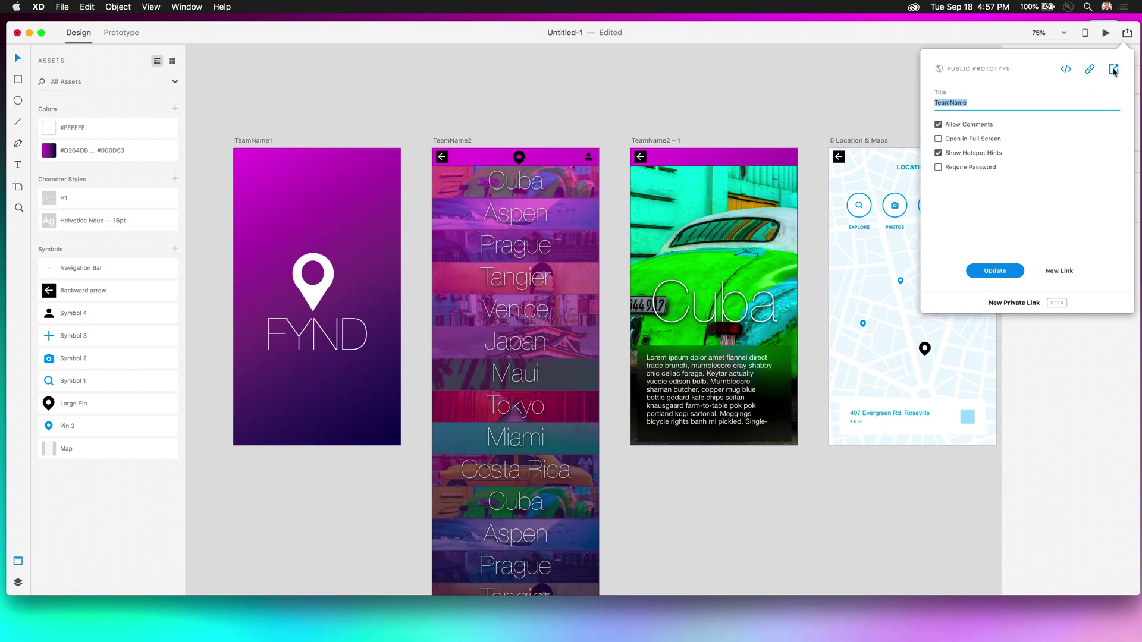
Step: Open the published TeamName prototype in Chrome, copy its xd.adobe.com URL, and minimize Chrome
{"action": "left_click", "coordinate": [1114, 70]}
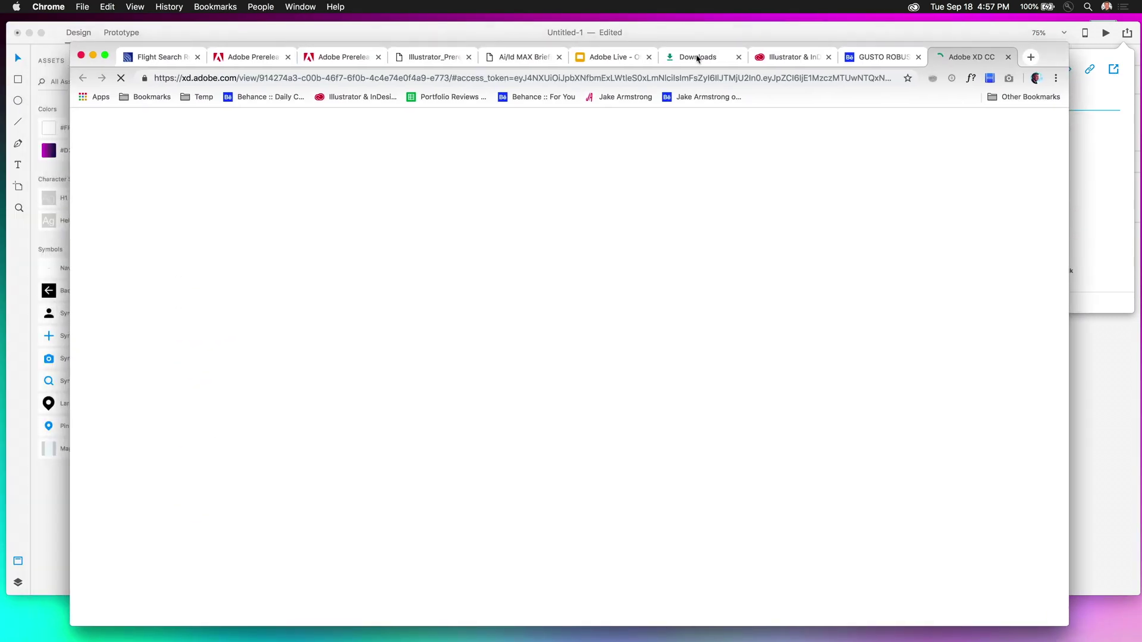
{"action": "left_click", "coordinate": [677, 76]}
{"action": "key", "text": "super+c"}
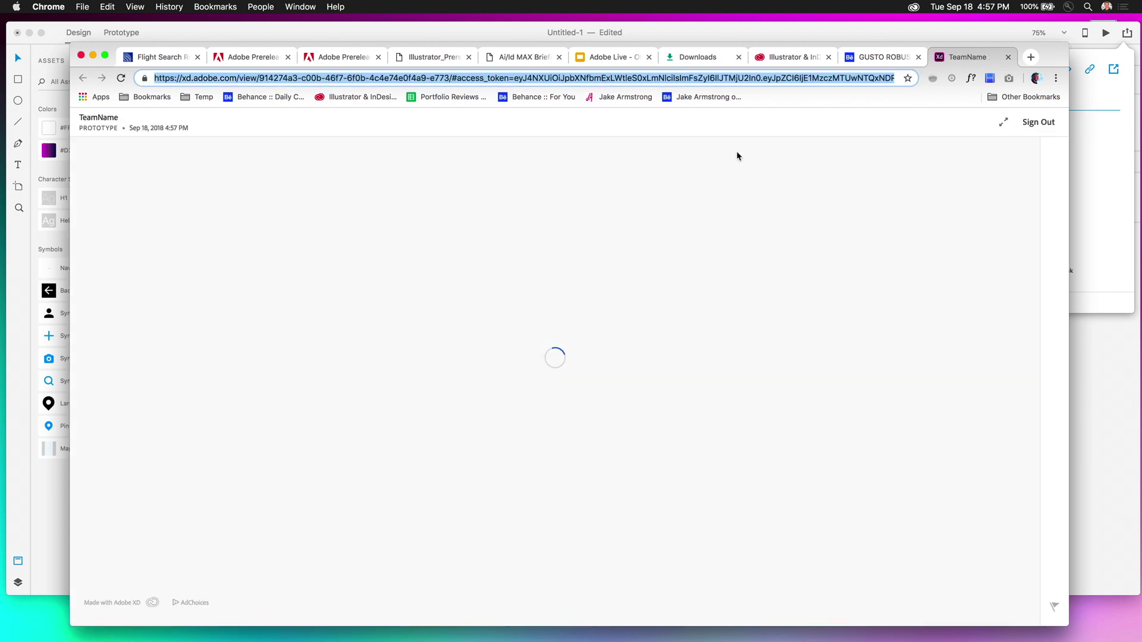
{"action": "left_click", "coordinate": [94, 55]}
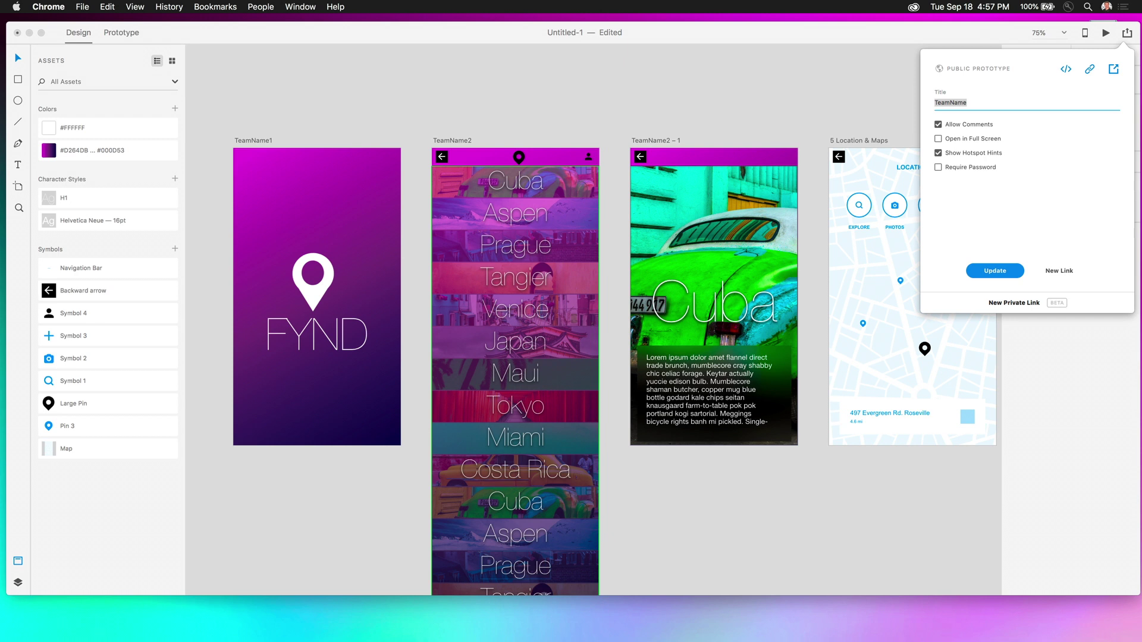
Step: Reopen TeamName.txt and paste the prototype's public link on its first line
{"action": "key", "text": "super+Tab"}
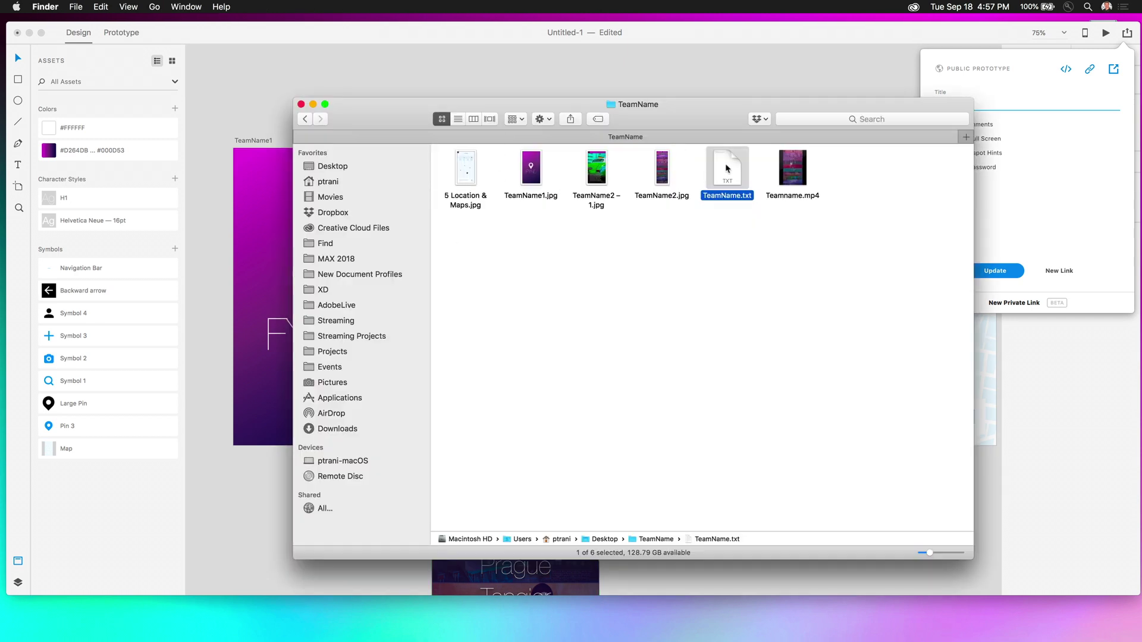
{"action": "double_click", "coordinate": [727, 169]}
{"action": "key", "text": "super+v"}
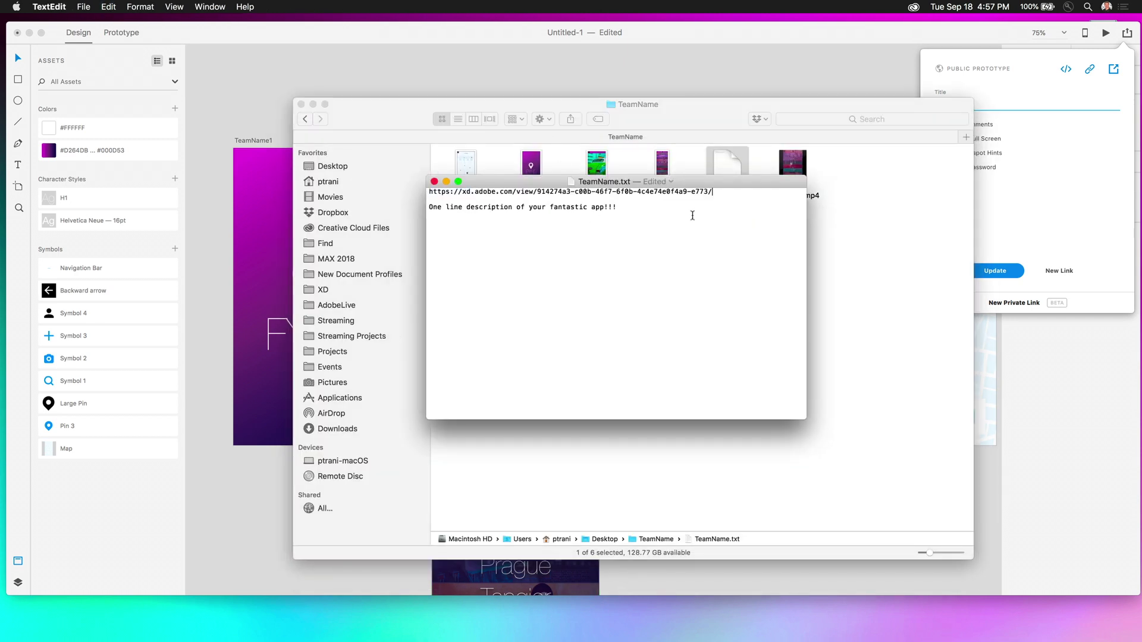
{"action": "left_click_drag", "start_coordinate": [668, 208], "coordinate": [397, 207]}
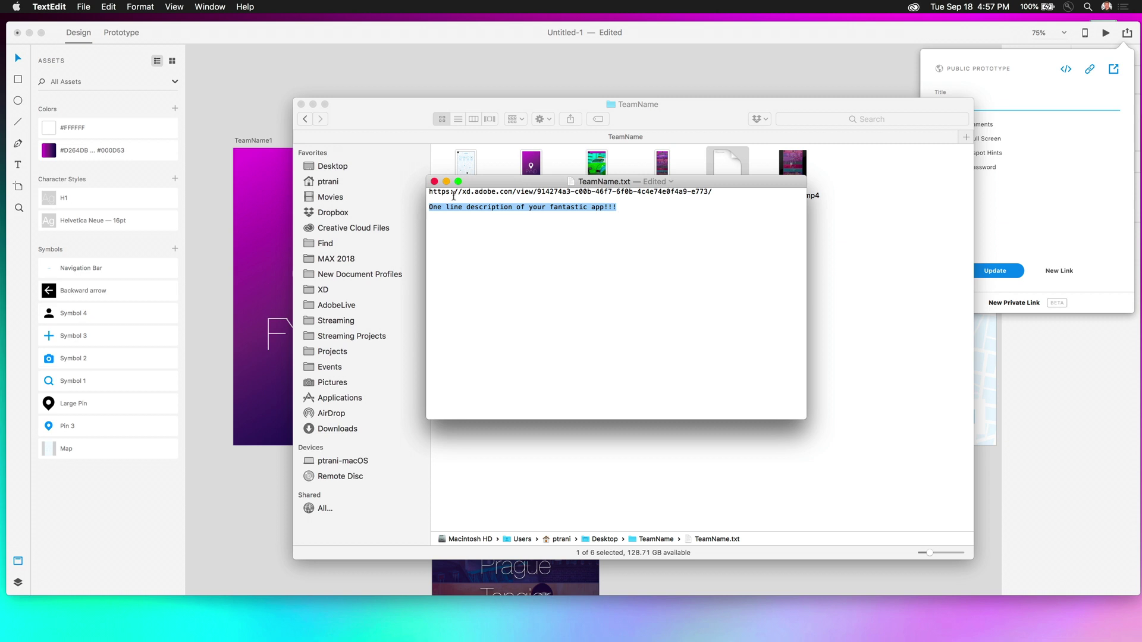
Step: Close TeamName.txt in TextEdit and then close the TeamName folder window
{"action": "left_click", "coordinate": [435, 181]}
{"action": "left_click_drag", "start_coordinate": [709, 119], "coordinate": [632, 119]}
{"action": "left_click", "coordinate": [736, 303]}
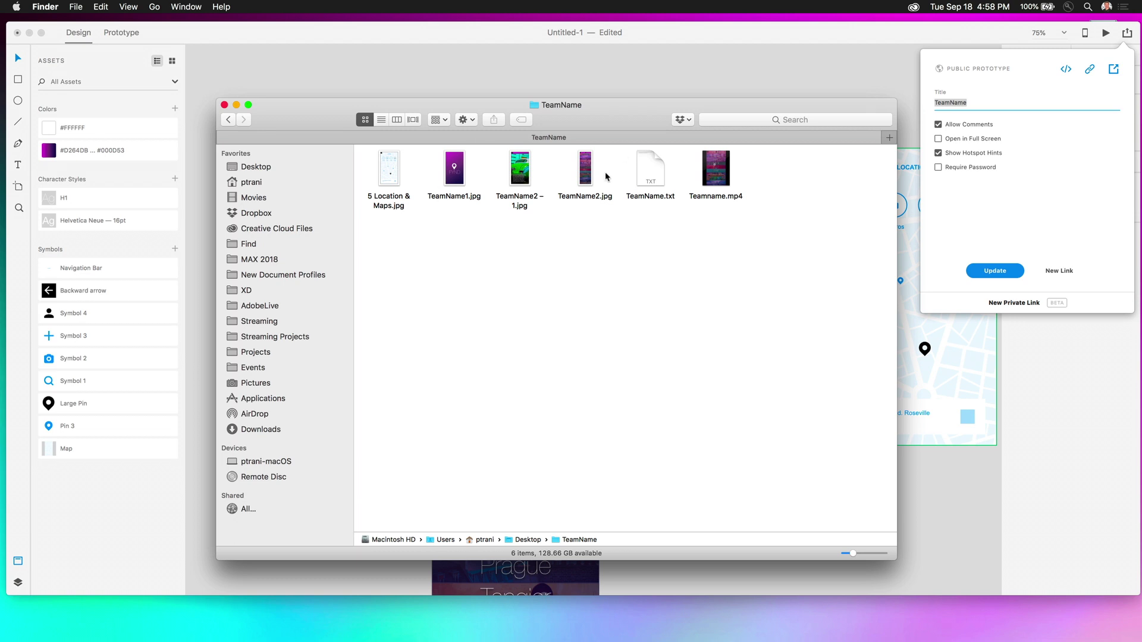
{"action": "left_click", "coordinate": [224, 105]}
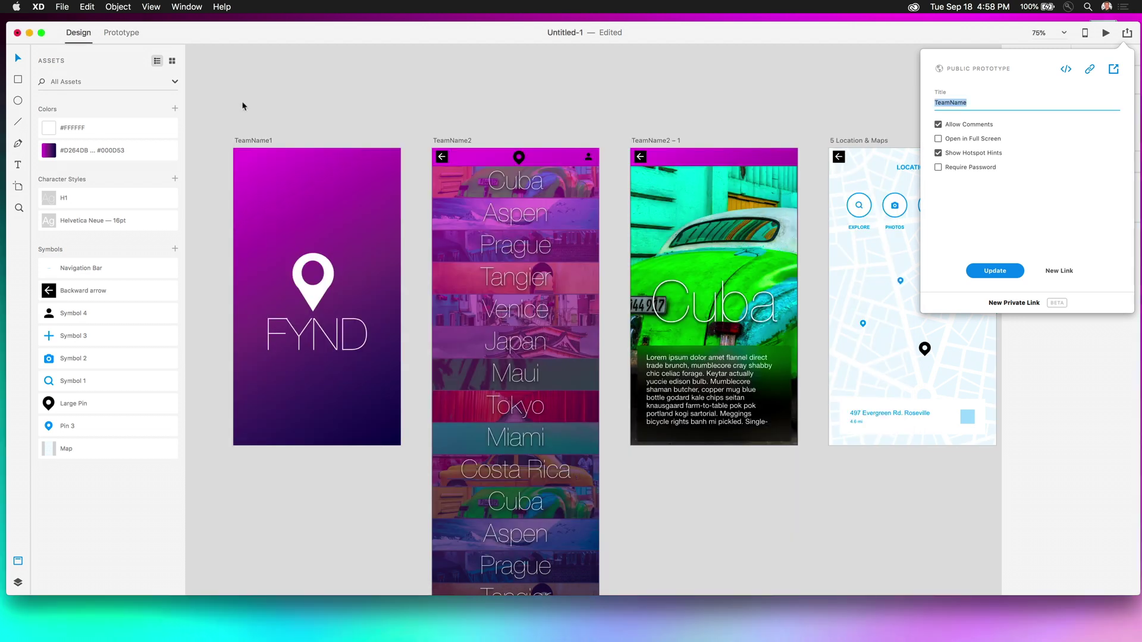
Step: Dismiss the public prototype panel and pan the canvas to clear space above the artboards
{"action": "left_click", "coordinate": [265, 98]}
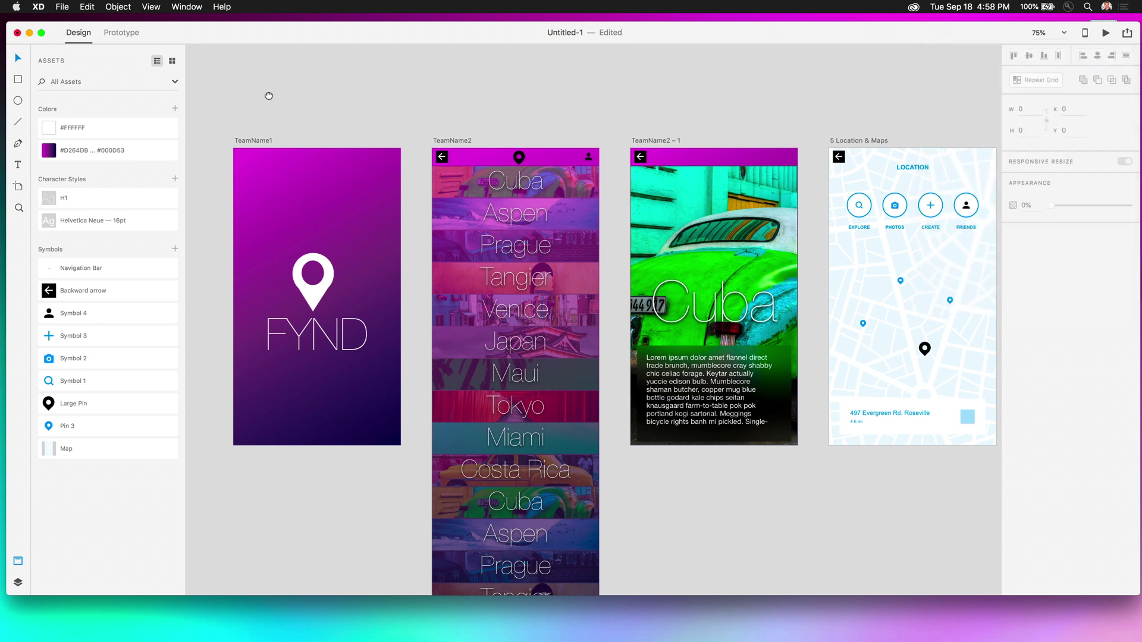
{"action": "scroll", "coordinate": [268, 94], "scroll_direction": "down", "scroll_amount": 2}
{"action": "scroll", "coordinate": [267, 94], "scroll_direction": "right", "scroll_amount": 2}
{"action": "left_click_drag", "start_coordinate": [327, 110], "coordinate": [329, 308]}
Step: Add the contact e-mail address as text above the artboards, scaled up to 188 pt
{"action": "left_click", "coordinate": [18, 166]}
{"action": "left_click", "coordinate": [334, 239]}
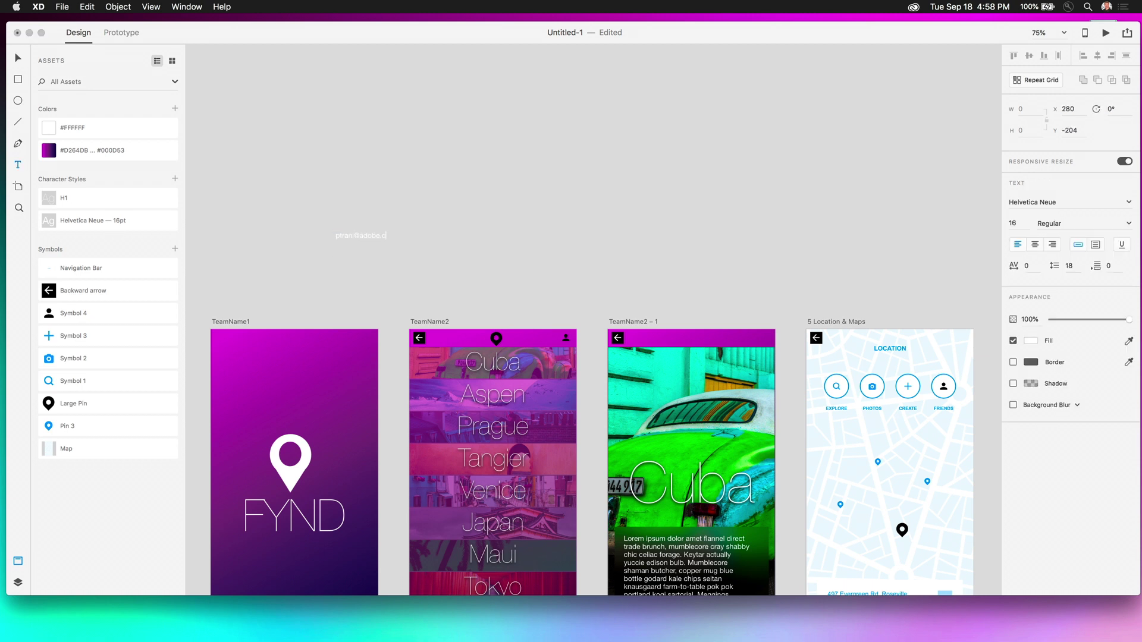
{"action": "left_click", "coordinate": [11, 59]}
{"action": "left_click_drag", "start_coordinate": [368, 239], "coordinate": [333, 280]}
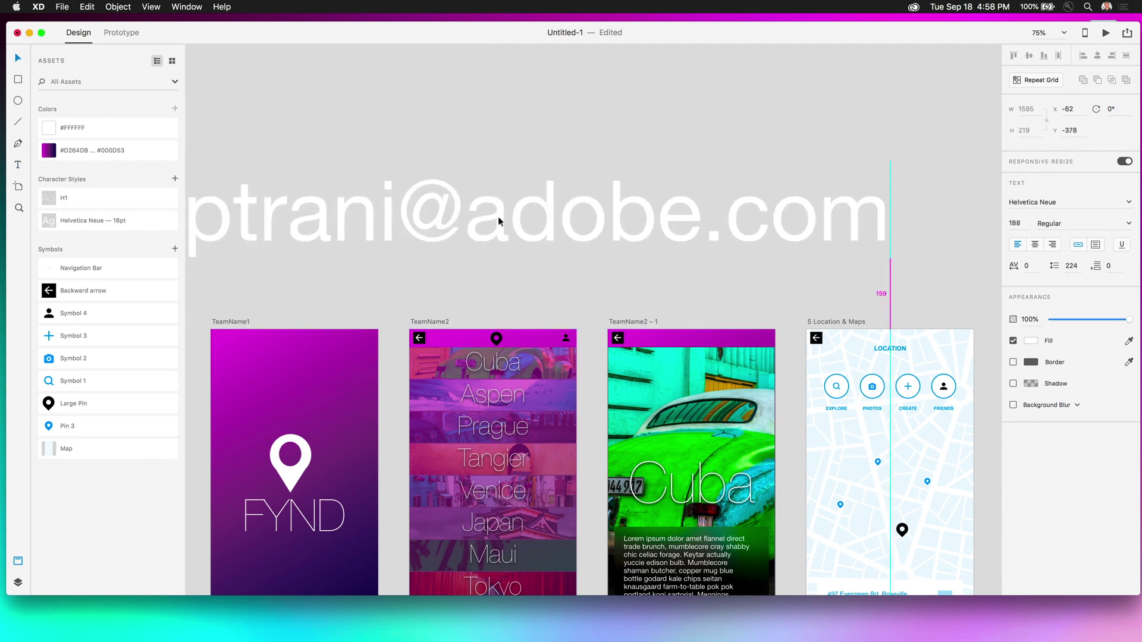